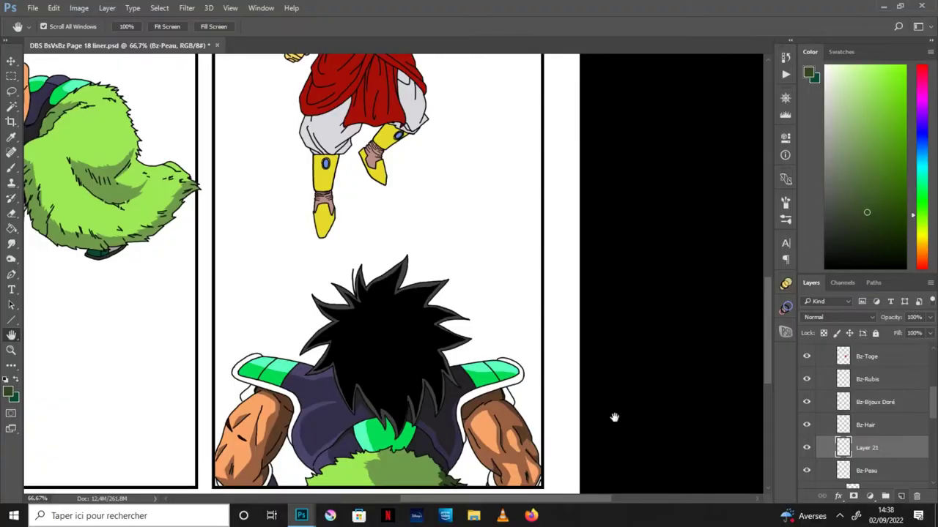
- Clip Layer 21 to the Bz-Peau skin layer and zoom in on the character's head
{"action": "scroll", "coordinate": [934, 416], "scroll_direction": "down", "scroll_amount": 1}
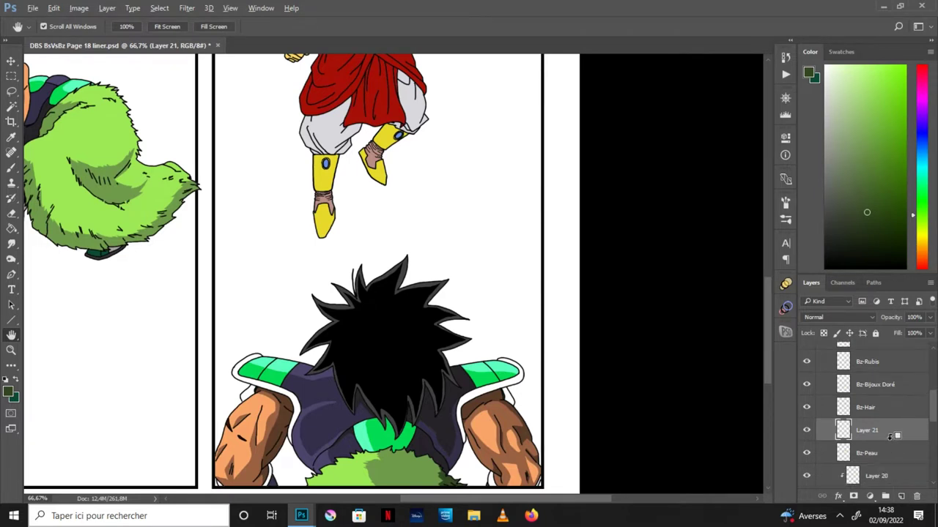
{"action": "left_click", "coordinate": [888, 441], "text": "alt"}
{"action": "left_click_drag", "start_coordinate": [467, 255], "coordinate": [486, 445]}
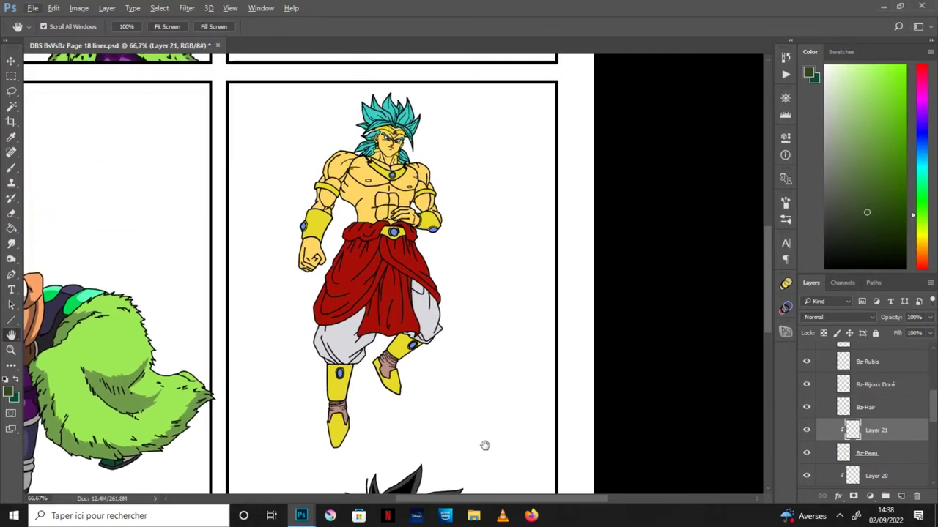
{"action": "key", "text": "ctrl+plus"}
{"action": "key", "text": "ctrl+plus"}
{"action": "key", "text": "ctrl+plus"}
{"action": "key", "text": "ctrl+plus"}
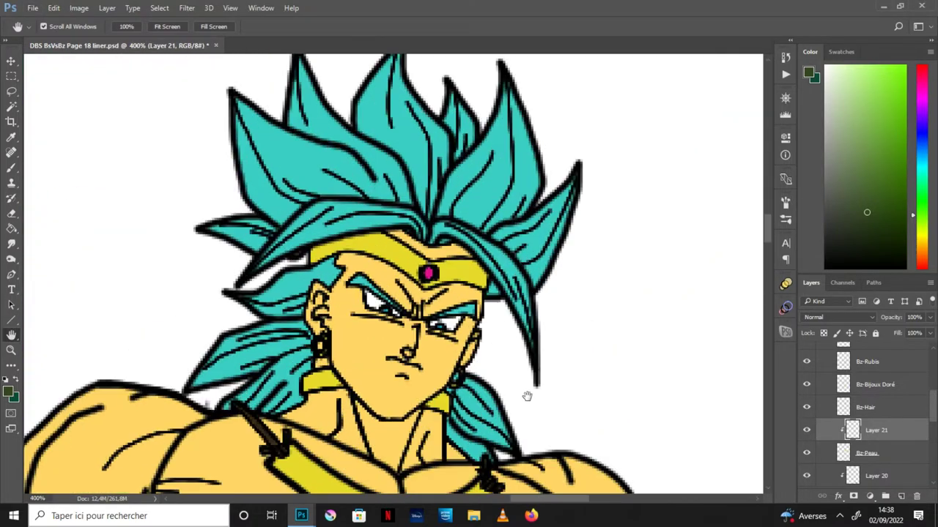
{"action": "key", "text": "ctrl+plus"}
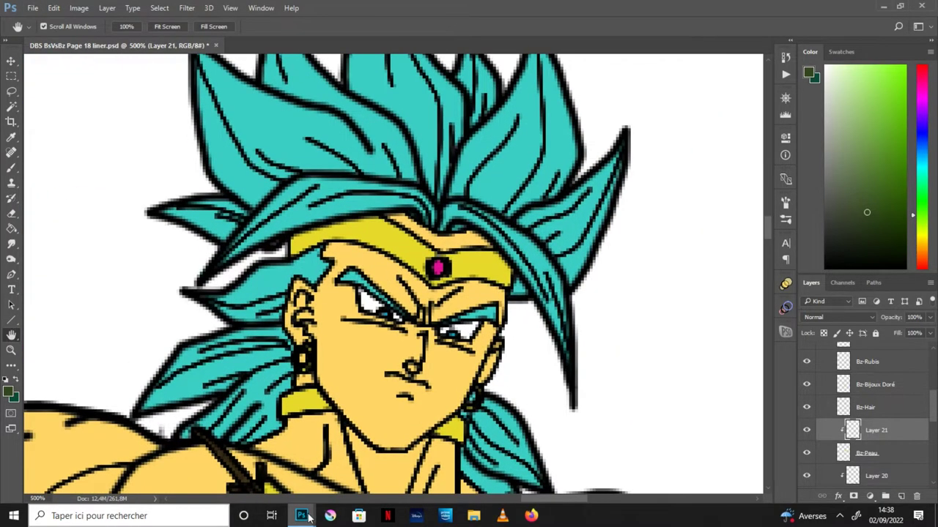
- Sample the darker Peau skin tone from the Broly Z colour reference sheet as foreground colour
{"action": "key", "text": "ctrl+Tab"}
{"action": "key", "text": "i"}
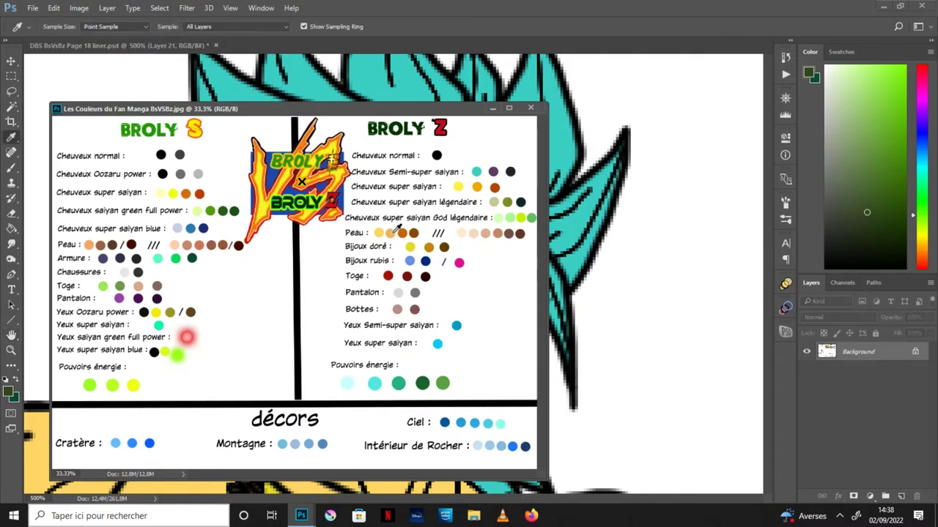
{"action": "left_click", "coordinate": [394, 233]}
{"action": "left_click", "coordinate": [18, 383]}
{"action": "left_click", "coordinate": [411, 231]}
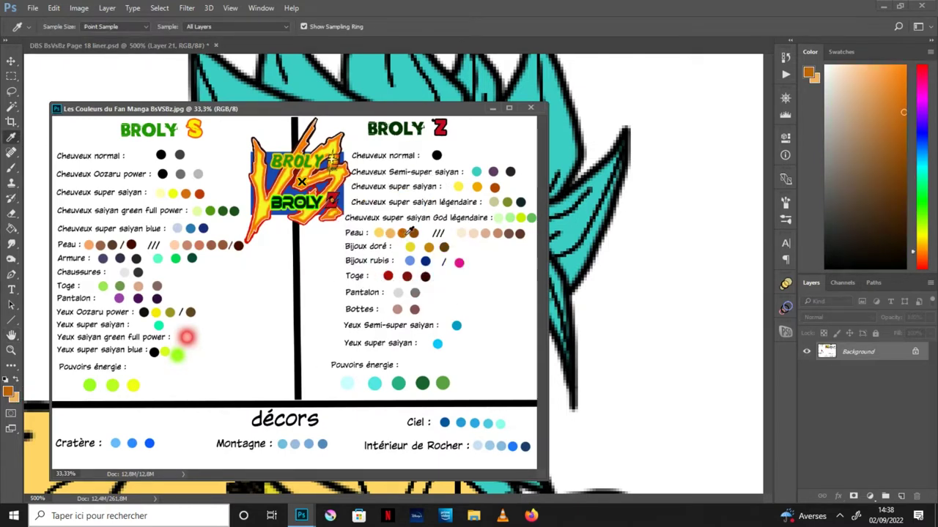
{"action": "left_click", "coordinate": [492, 108]}
{"action": "left_click", "coordinate": [11, 91]}
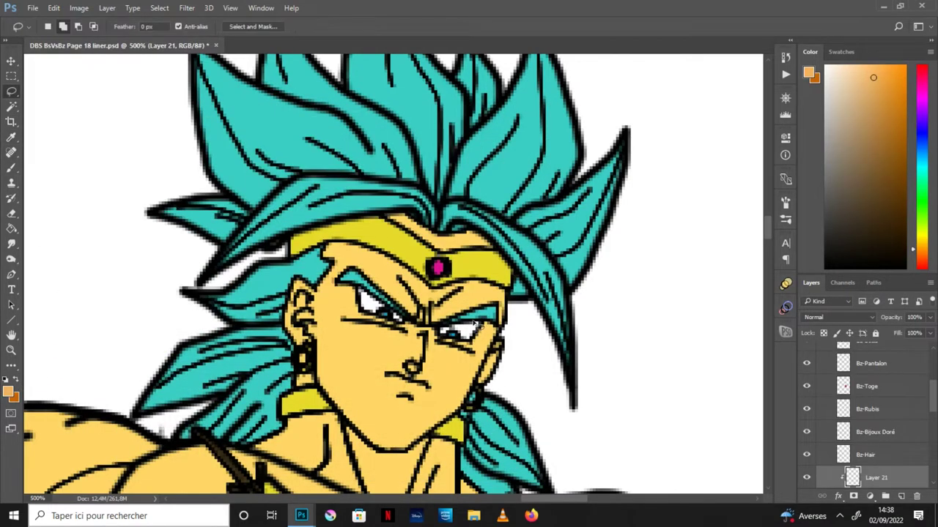
- Fill the gap above the headband and the lassoed brow area with the darker skin tone
{"action": "left_click", "coordinate": [12, 227]}
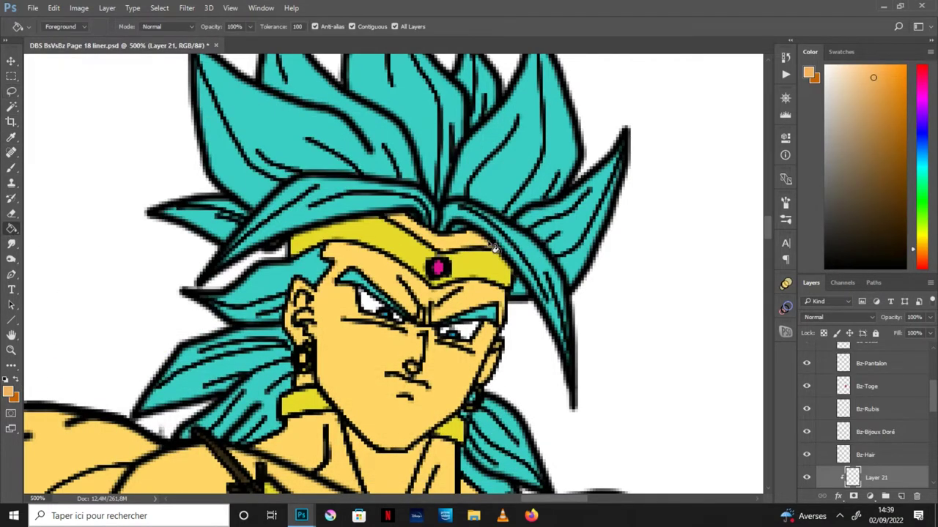
{"action": "left_click", "coordinate": [495, 249]}
{"action": "left_click", "coordinate": [11, 91]}
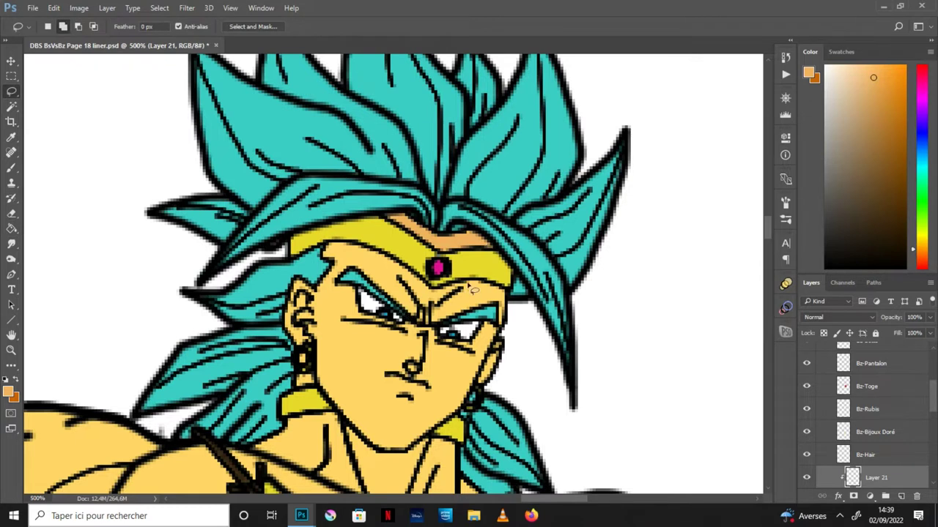
{"action": "mouse_move", "coordinate": [469, 294]}
{"action": "left_mouse_down"}
{"action": "mouse_move", "coordinate": [423, 317]}
{"action": "mouse_move", "coordinate": [405, 313]}
{"action": "mouse_move", "coordinate": [393, 282]}
{"action": "mouse_move", "coordinate": [469, 292]}
{"action": "left_mouse_up"}
{"action": "left_click", "coordinate": [11, 228]}
{"action": "left_click", "coordinate": [435, 300]}
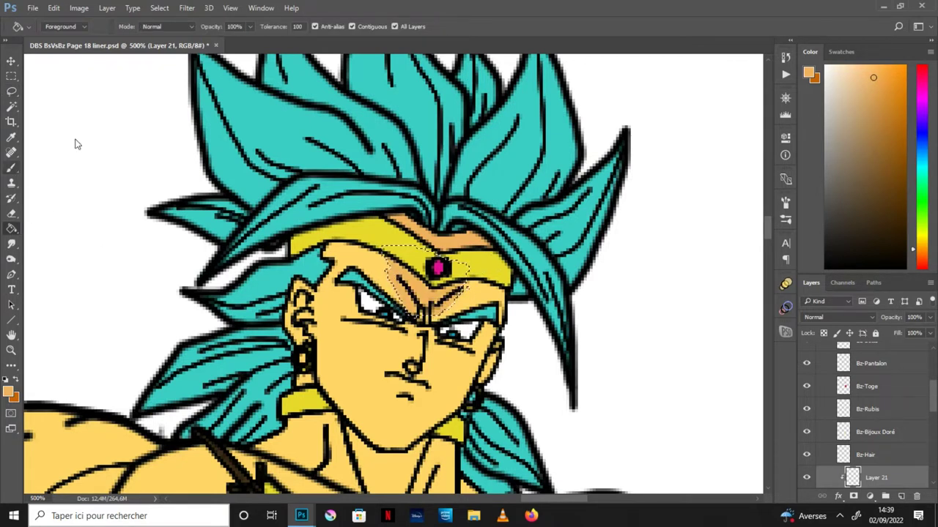
- Set the brush size to 2 px and clear the brow selection
{"action": "left_click", "coordinate": [11, 167]}
{"action": "left_click", "coordinate": [61, 26]}
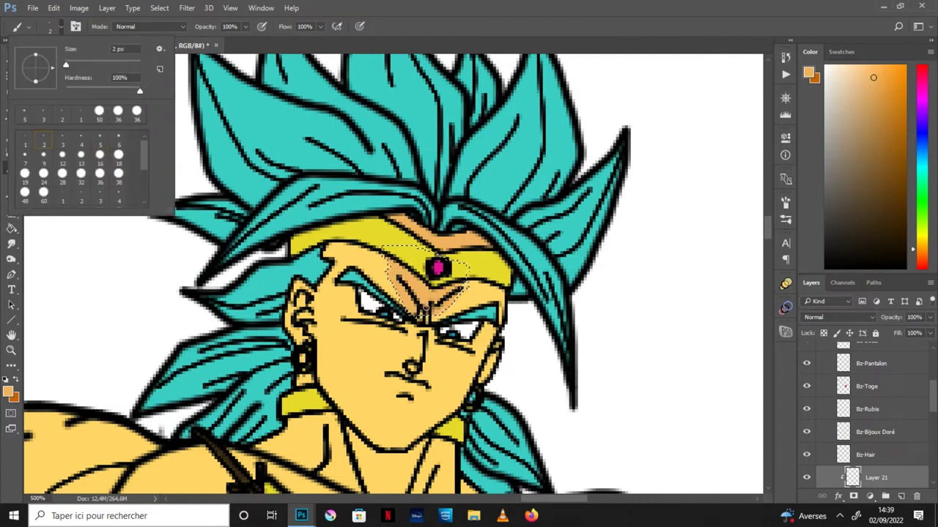
{"action": "key", "text": "Return"}
{"action": "key", "text": "ctrl+d"}
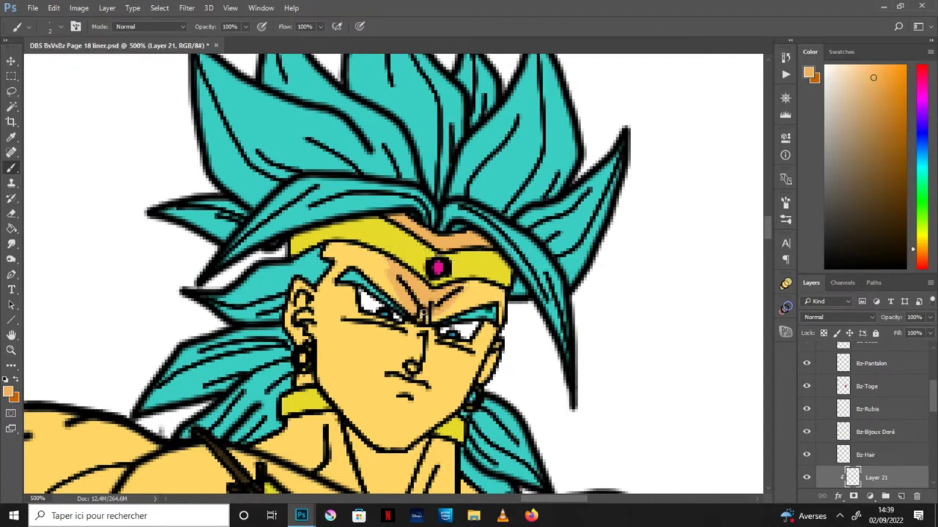
- Lasso the shading area around the eyes and fill it with the darker skin tone
{"action": "left_click", "coordinate": [11, 91]}
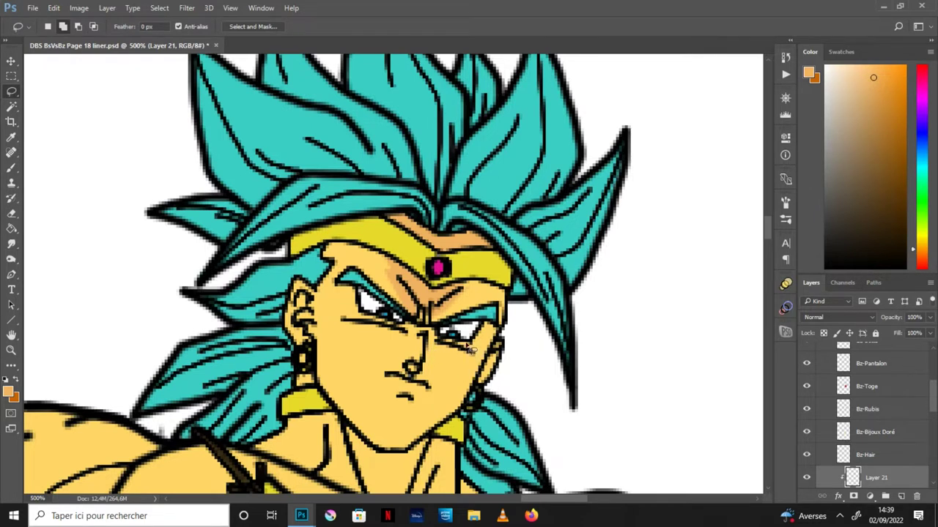
{"action": "mouse_move", "coordinate": [474, 357]}
{"action": "left_mouse_down"}
{"action": "mouse_move", "coordinate": [433, 347]}
{"action": "mouse_move", "coordinate": [430, 367]}
{"action": "mouse_move", "coordinate": [411, 339]}
{"action": "mouse_move", "coordinate": [346, 312]}
{"action": "mouse_move", "coordinate": [395, 312]}
{"action": "mouse_move", "coordinate": [458, 331]}
{"action": "mouse_move", "coordinate": [473, 351]}
{"action": "left_mouse_up"}
{"action": "key", "text": "g"}
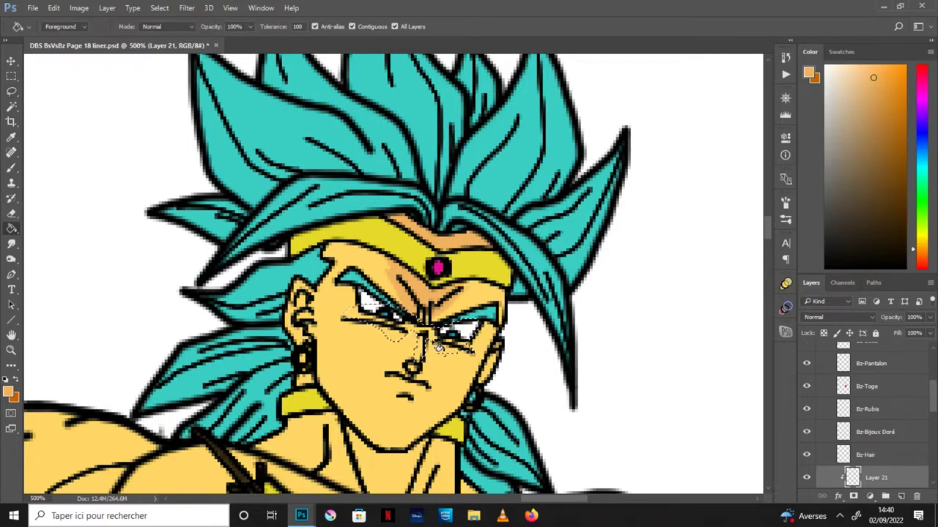
{"action": "left_click", "coordinate": [437, 364]}
{"action": "key", "text": "ctrl+d"}
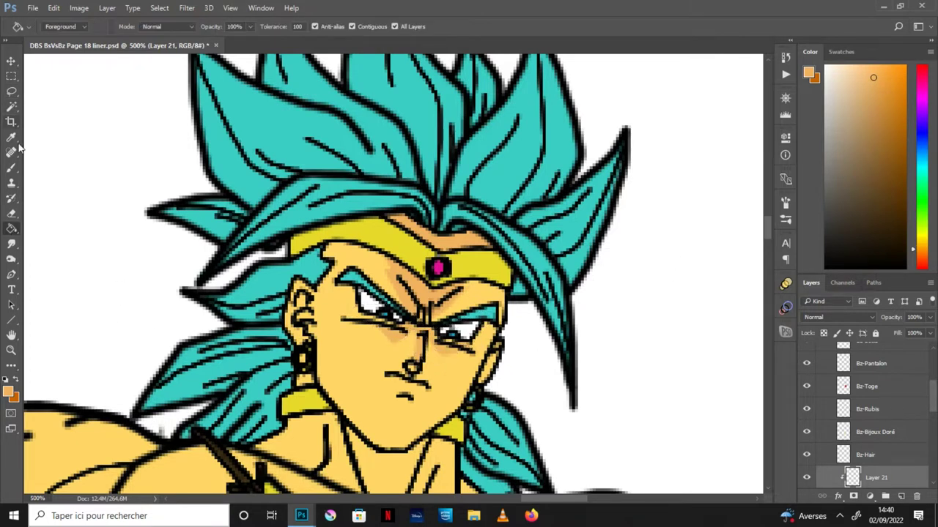
- Make dark orange the paint colour on Layer 21, undoing a stray chin stroke
{"action": "left_click", "coordinate": [11, 168]}
{"action": "left_click_drag", "start_coordinate": [407, 410], "coordinate": [400, 402]}
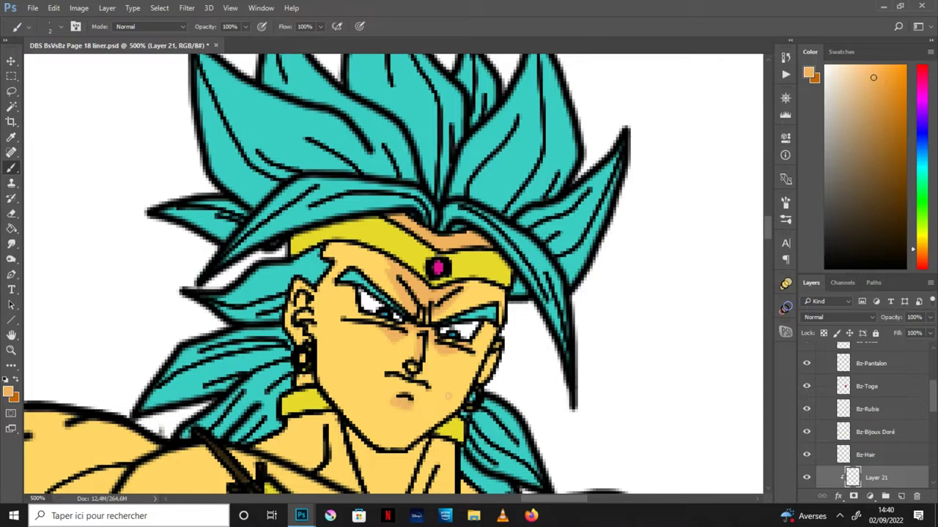
{"action": "left_click", "coordinate": [16, 381]}
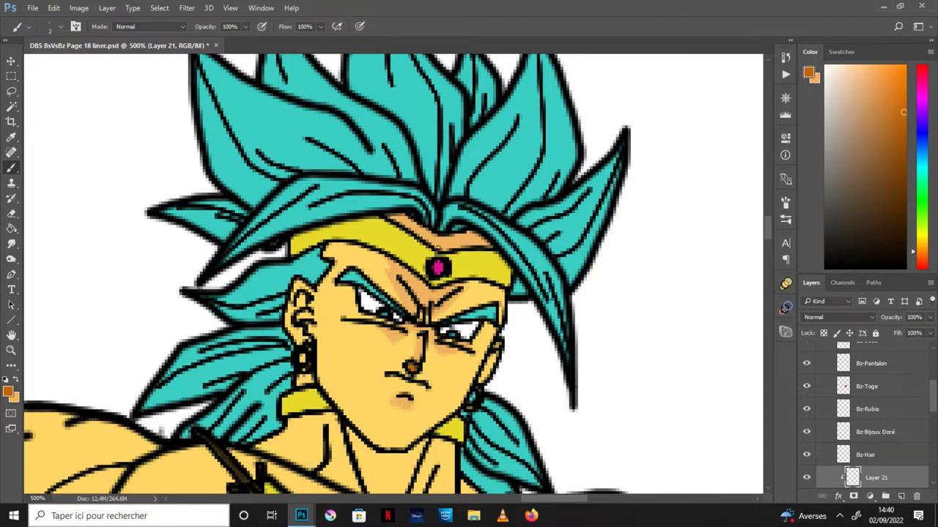
{"action": "left_click", "coordinate": [484, 200]}
{"action": "key", "text": "Return"}
{"action": "left_click_drag", "start_coordinate": [933, 388], "coordinate": [933, 416]}
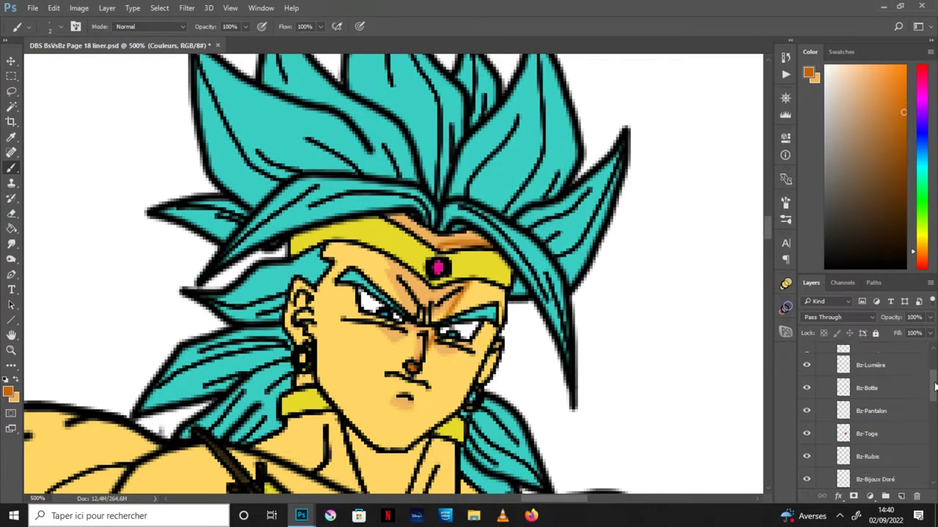
{"action": "left_click", "coordinate": [885, 419]}
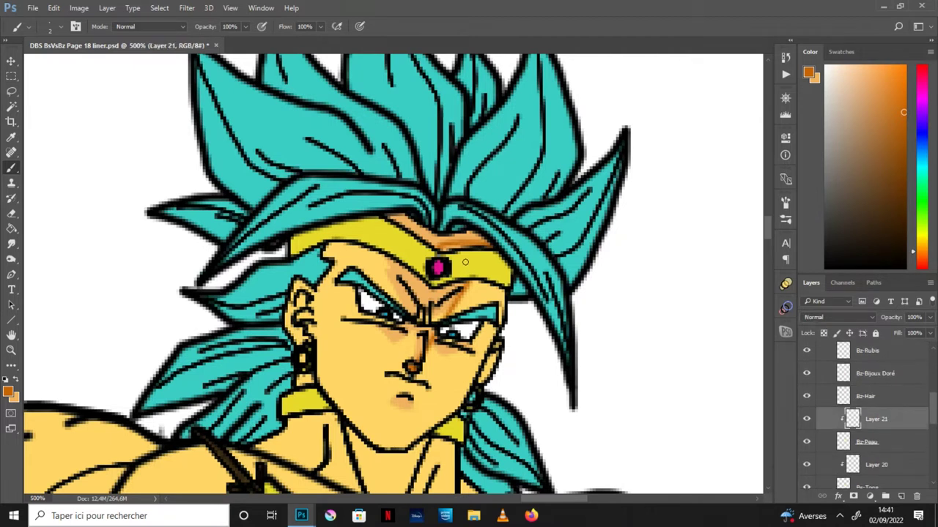
{"action": "key", "text": "ctrl+z"}
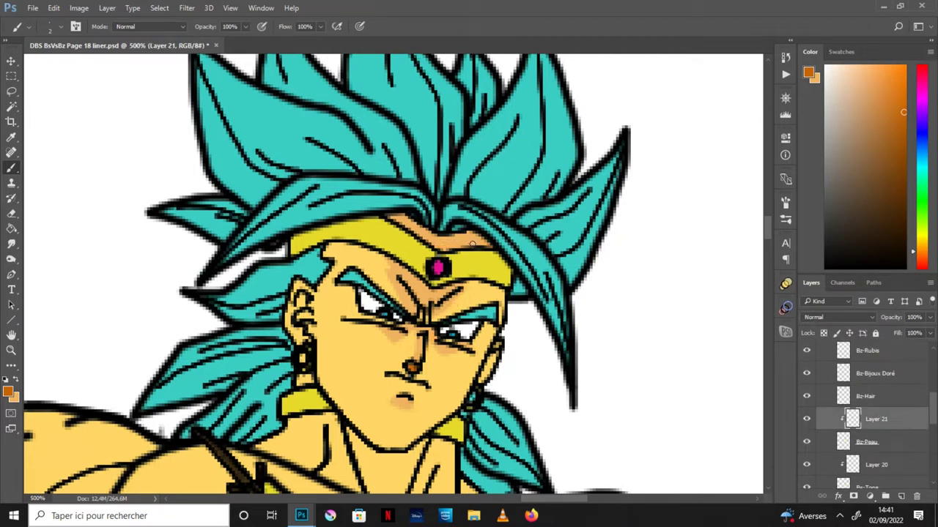
- Paint dark orange shading above the headband, between the eyebrows and over the ear
{"action": "mouse_move", "coordinate": [473, 245]}
{"action": "left_mouse_down"}
{"action": "mouse_move", "coordinate": [455, 239]}
{"action": "mouse_move", "coordinate": [483, 240]}
{"action": "left_mouse_up"}
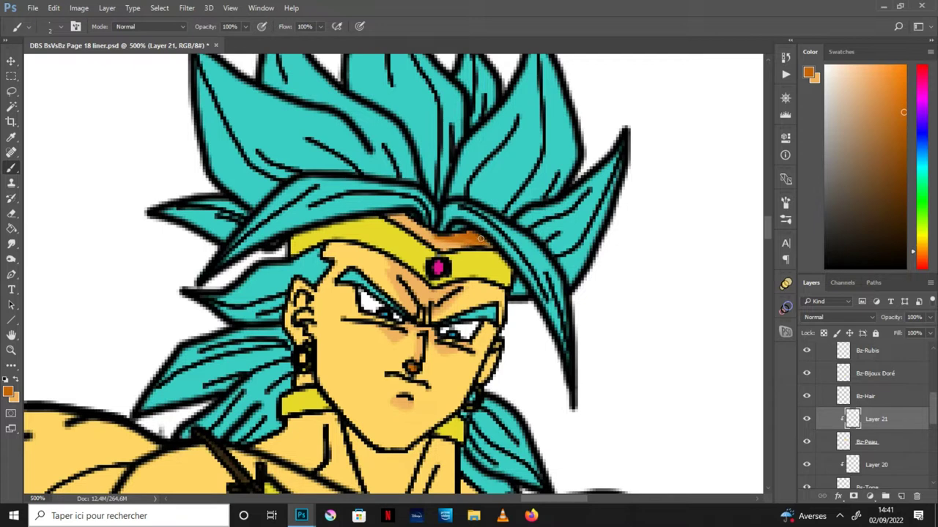
{"action": "mouse_move", "coordinate": [423, 241]}
{"action": "left_mouse_down"}
{"action": "mouse_move", "coordinate": [392, 220]}
{"action": "mouse_move", "coordinate": [450, 232]}
{"action": "left_mouse_up"}
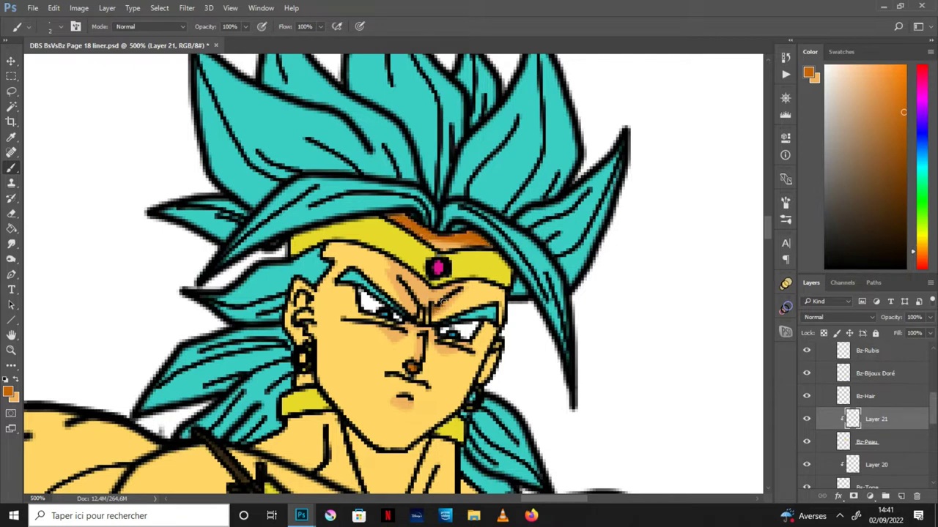
{"action": "left_click_drag", "start_coordinate": [433, 298], "coordinate": [443, 294]}
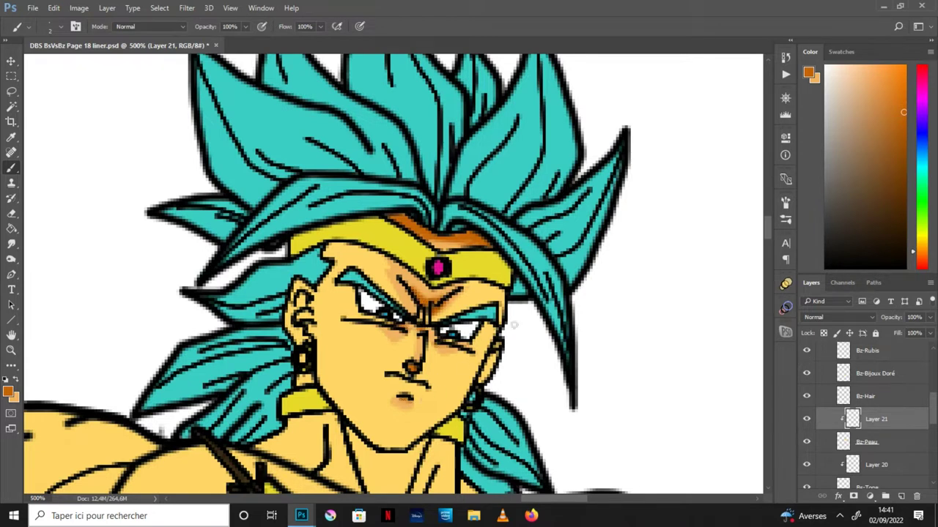
{"action": "left_click_drag", "start_coordinate": [293, 311], "coordinate": [308, 332]}
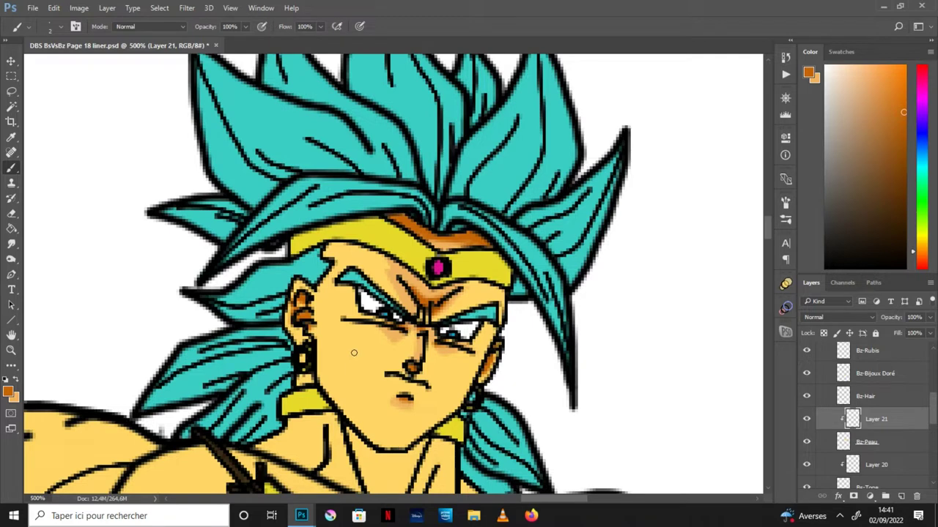
{"action": "left_click", "coordinate": [332, 378], "text": "alt"}
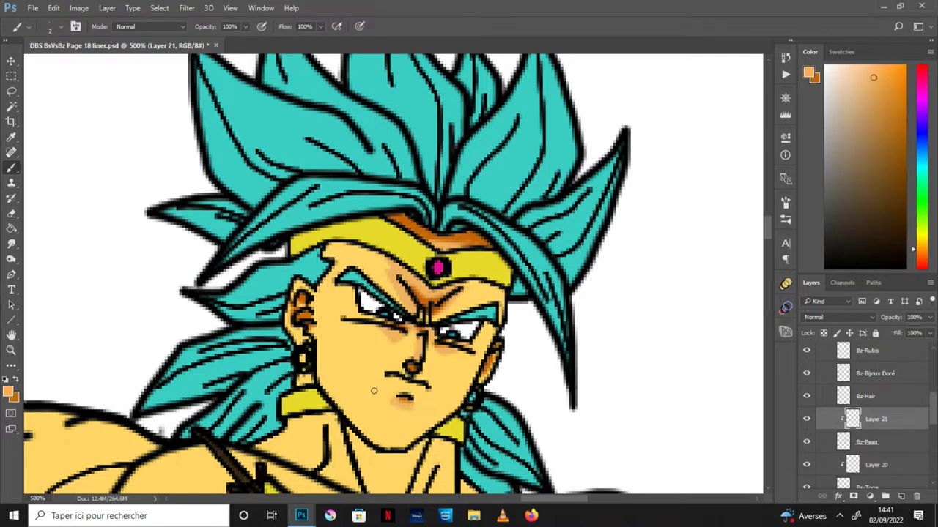
{"action": "left_click", "coordinate": [14, 339]}
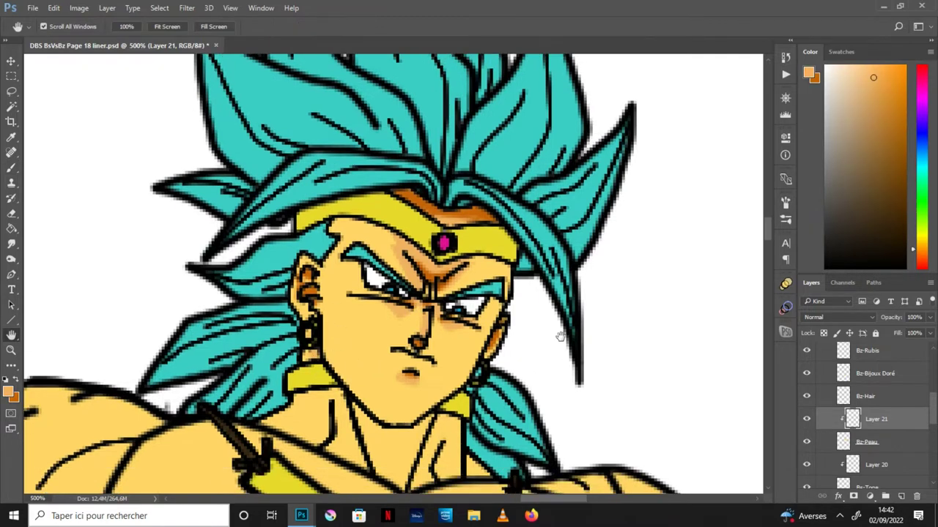
- Paint darker orange shading along the left neck line down to the chest
{"action": "left_click_drag", "start_coordinate": [557, 381], "coordinate": [563, 293]}
{"action": "key", "text": "b"}
{"action": "left_click", "coordinate": [311, 290], "text": "alt"}
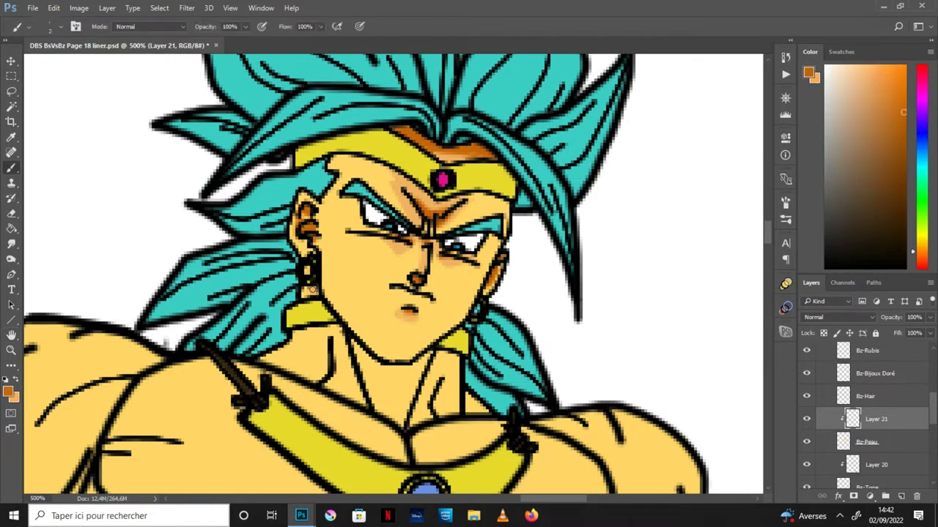
{"action": "left_click_drag", "start_coordinate": [337, 323], "coordinate": [363, 402]}
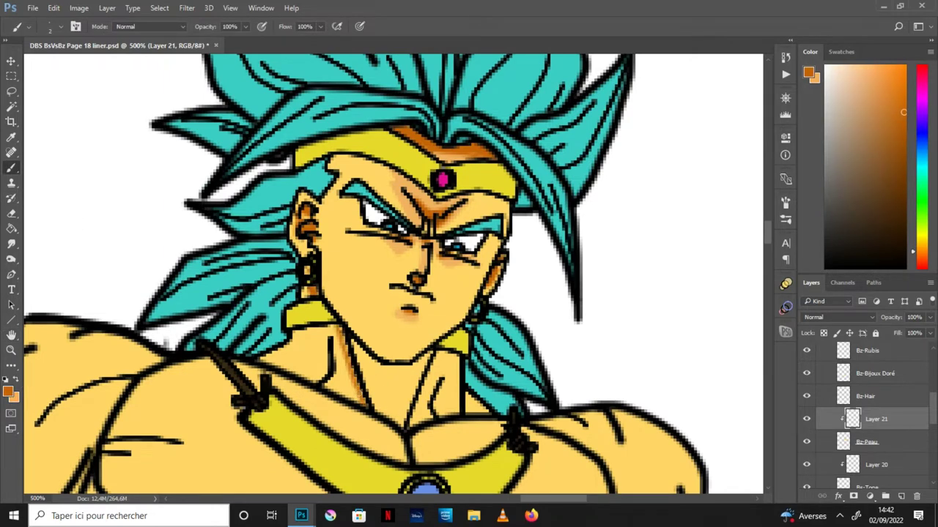
{"action": "left_click_drag", "start_coordinate": [326, 349], "coordinate": [310, 365]}
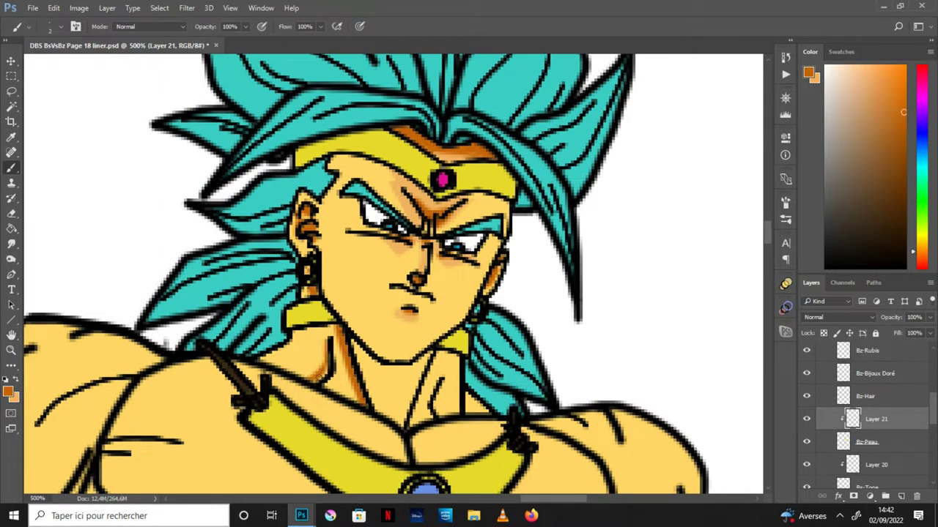
{"action": "mouse_move", "coordinate": [351, 342]}
{"action": "left_mouse_down"}
{"action": "mouse_move", "coordinate": [407, 425]}
{"action": "mouse_move", "coordinate": [370, 395]}
{"action": "mouse_move", "coordinate": [366, 380]}
{"action": "mouse_move", "coordinate": [387, 413]}
{"action": "mouse_move", "coordinate": [426, 360]}
{"action": "mouse_move", "coordinate": [441, 410]}
{"action": "left_mouse_up"}
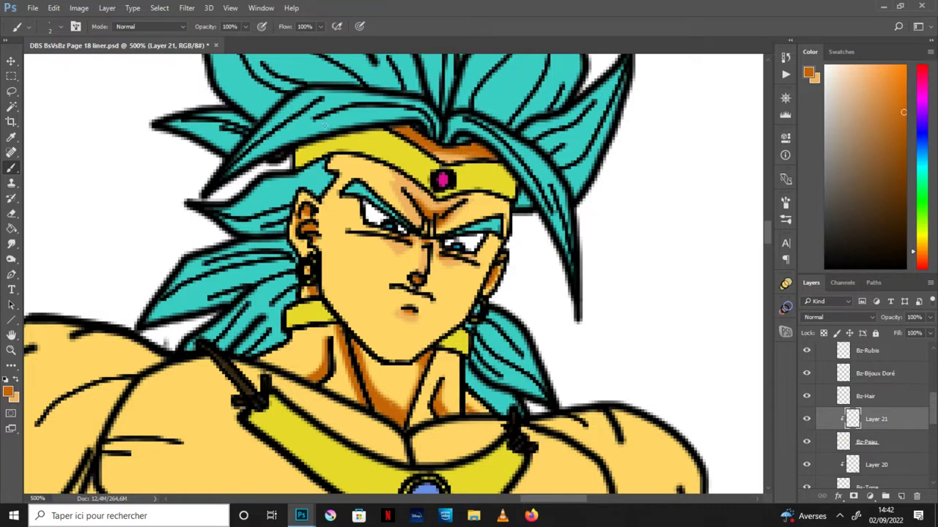
- Save the page as DBS BsVsBz Page 18 liner.psd
{"action": "scroll", "coordinate": [325, 126], "scroll_direction": "down", "scroll_amount": 3}
{"action": "scroll", "coordinate": [326, 126], "scroll_direction": "up", "scroll_amount": 3}
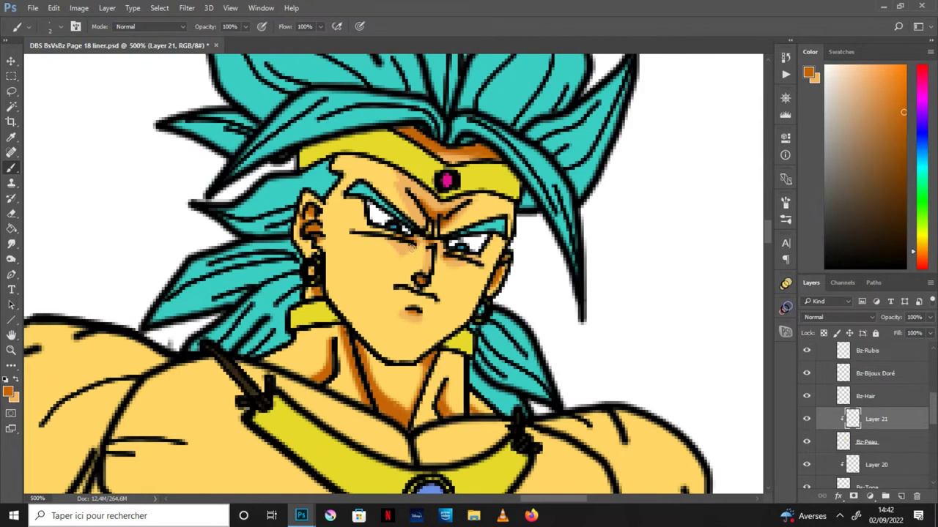
{"action": "scroll", "coordinate": [448, 204], "scroll_direction": "down", "scroll_amount": 1}
{"action": "left_click", "coordinate": [33, 8]}
{"action": "left_click", "coordinate": [48, 127]}
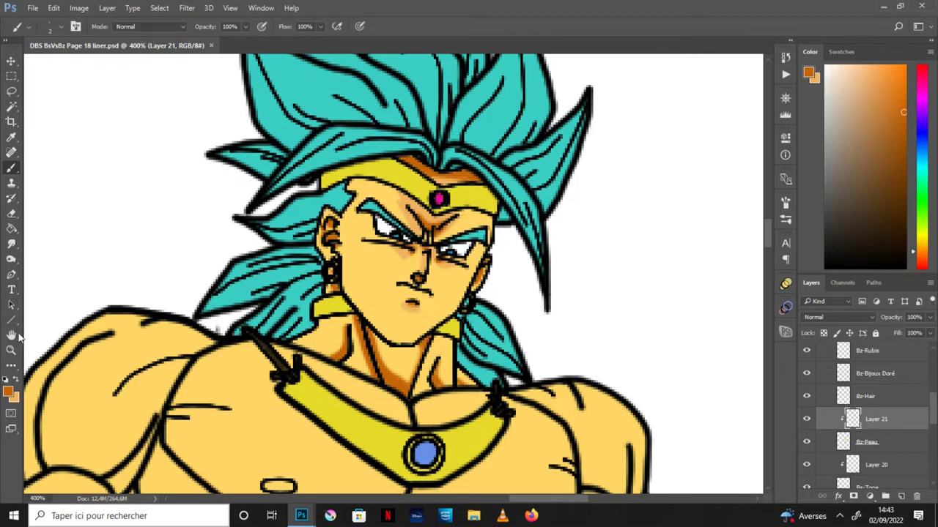
- Fill a lassoed shadow area on the left shoulder with darker orange
{"action": "left_click", "coordinate": [12, 335]}
{"action": "left_click_drag", "start_coordinate": [550, 490], "coordinate": [552, 402]}
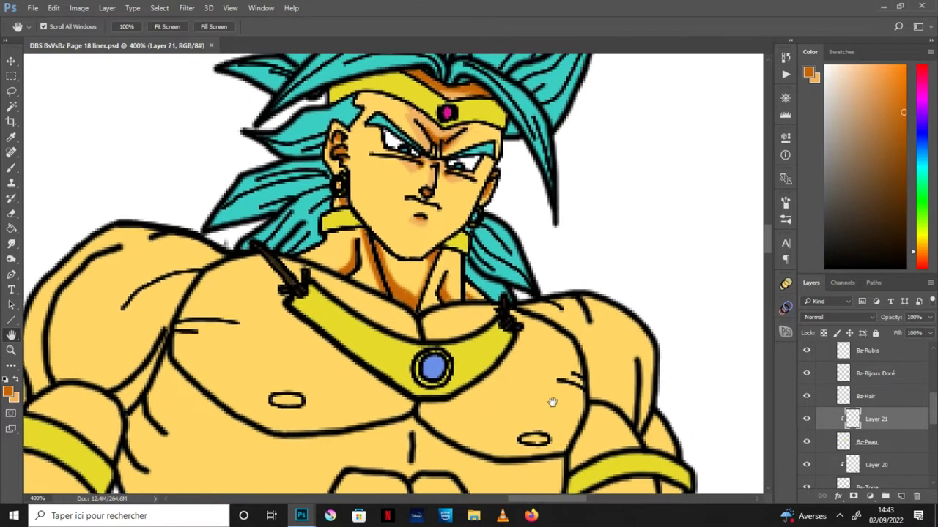
{"action": "left_click_drag", "start_coordinate": [553, 402], "coordinate": [581, 417]}
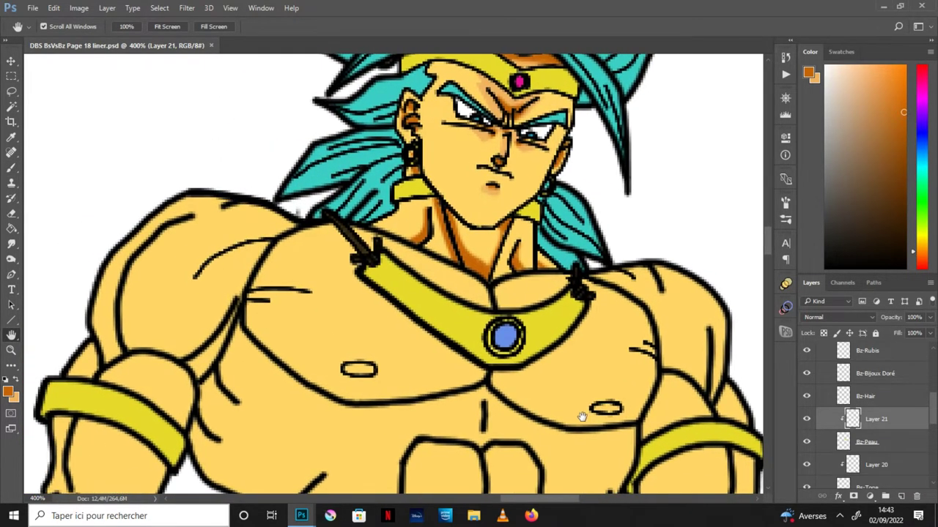
{"action": "left_click", "coordinate": [19, 383]}
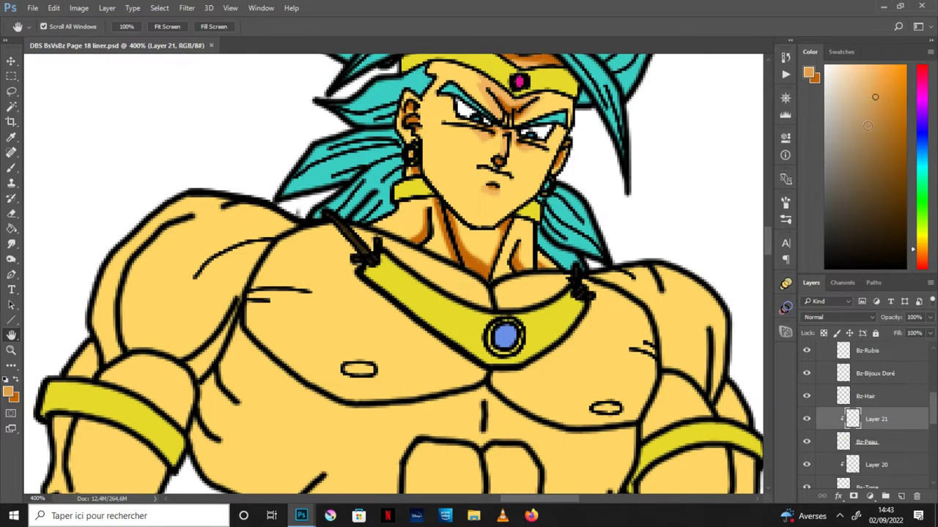
{"action": "key", "text": "l"}
{"action": "mouse_move", "coordinate": [195, 277]}
{"action": "left_mouse_down"}
{"action": "mouse_move", "coordinate": [284, 242]}
{"action": "mouse_move", "coordinate": [296, 220]}
{"action": "left_mouse_up"}
{"action": "left_click", "coordinate": [11, 229]}
{"action": "left_click", "coordinate": [234, 235]}
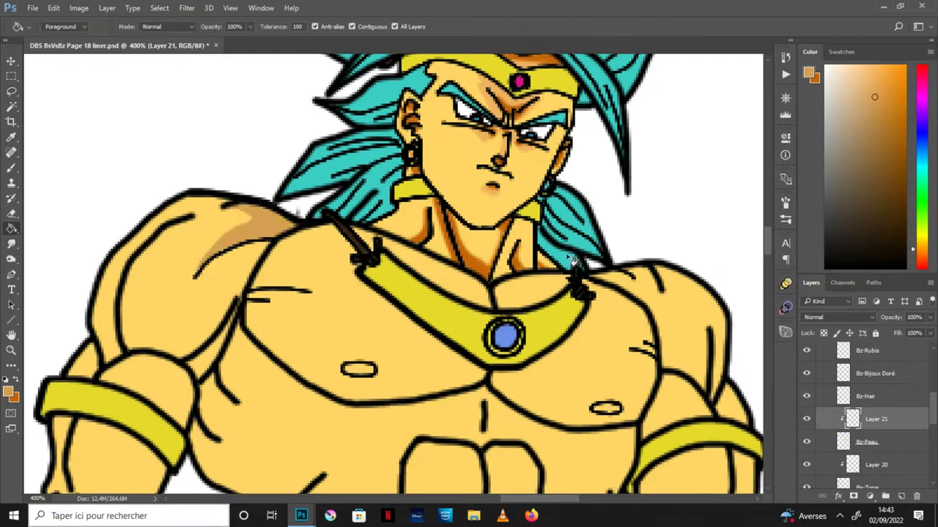
- Fill shadows along the shoulder's left edge and lower shoulder with darker orange
{"action": "left_click", "coordinate": [11, 92]}
{"action": "left_click_drag", "start_coordinate": [192, 217], "coordinate": [126, 367]}
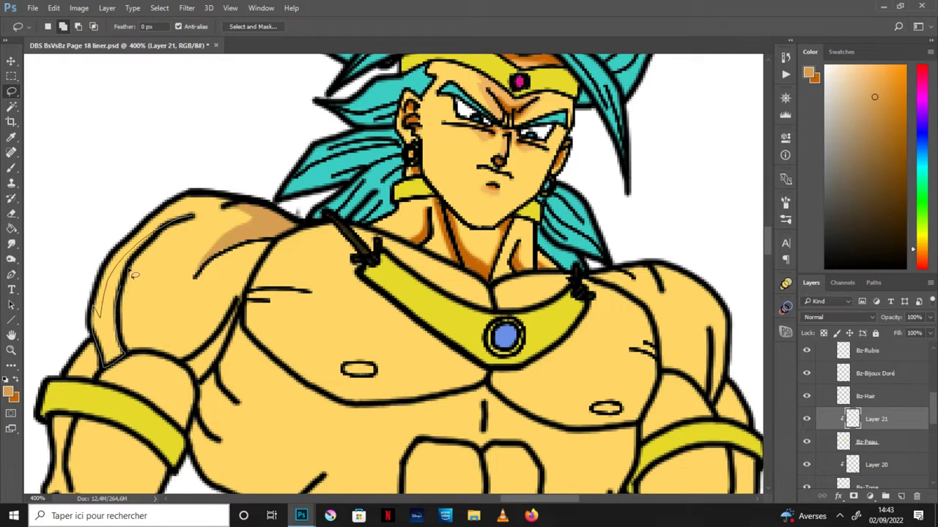
{"action": "left_click_drag", "start_coordinate": [126, 366], "coordinate": [189, 218]}
{"action": "left_click", "coordinate": [11, 229]}
{"action": "left_click", "coordinate": [118, 333]}
{"action": "key", "text": "ctrl+d"}
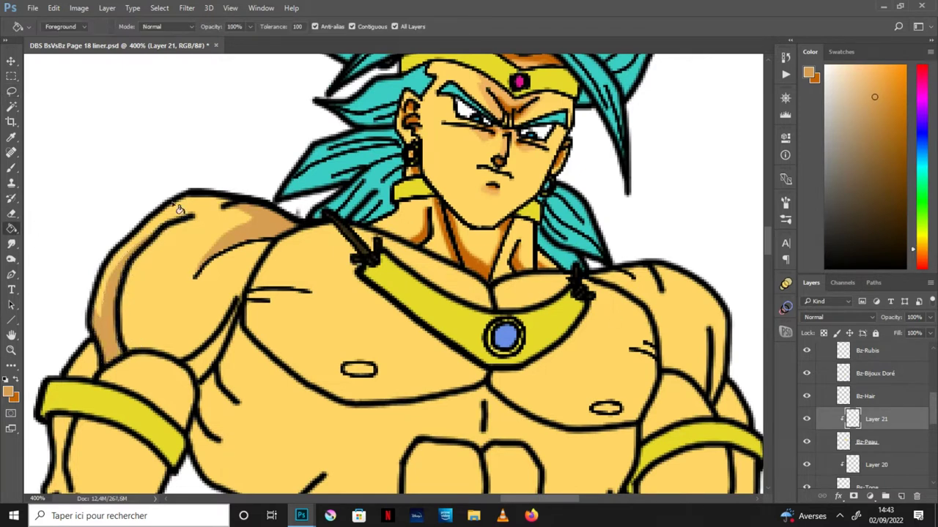
{"action": "key", "text": "l"}
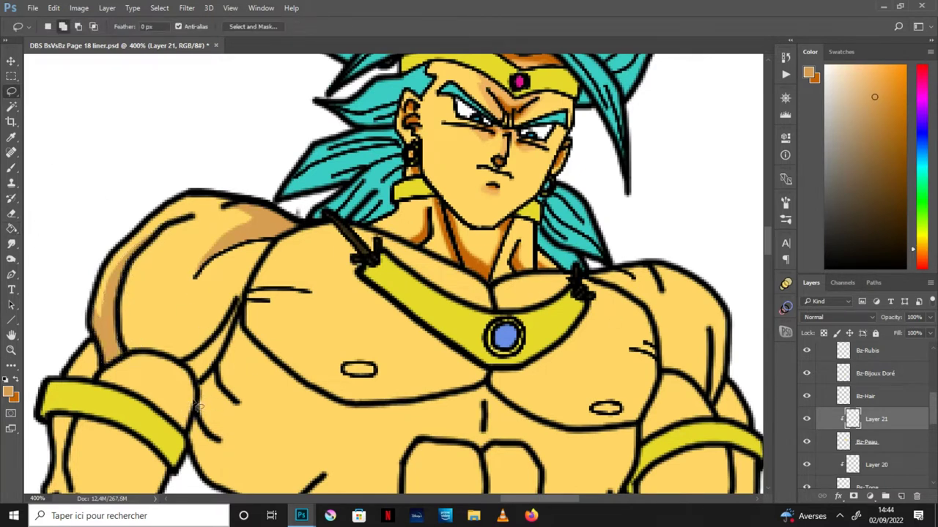
{"action": "left_click_drag", "start_coordinate": [158, 356], "coordinate": [194, 412]}
{"action": "key", "text": "g"}
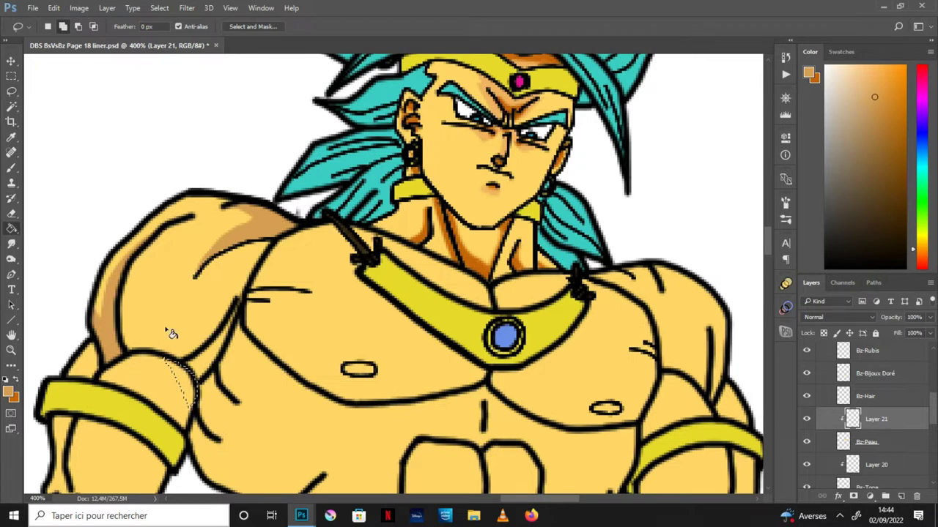
{"action": "left_click", "coordinate": [187, 385]}
{"action": "key", "text": "ctrl+d"}
{"action": "key", "text": "l"}
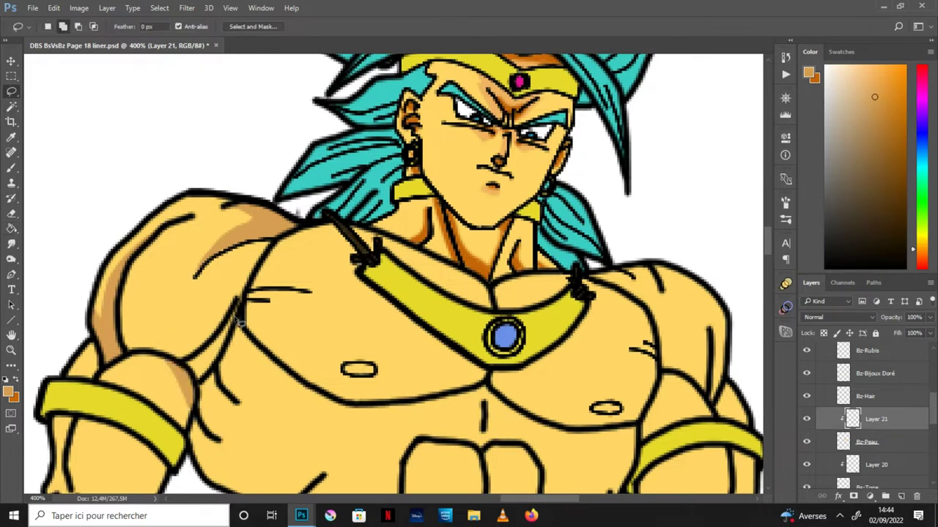
{"action": "key", "text": "Return"}
- Lasso and fill shadows on the upper shoulder and the upper arm below the band with darker tan
{"action": "key", "text": "h"}
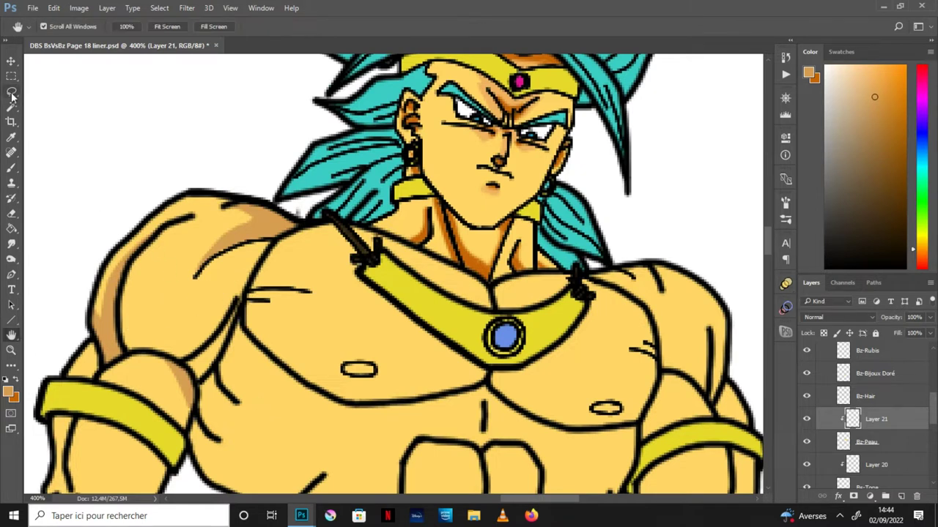
{"action": "left_click", "coordinate": [11, 92]}
{"action": "mouse_move", "coordinate": [239, 287]}
{"action": "left_mouse_down"}
{"action": "mouse_move", "coordinate": [211, 316]}
{"action": "mouse_move", "coordinate": [172, 333]}
{"action": "mouse_move", "coordinate": [136, 330]}
{"action": "mouse_move", "coordinate": [125, 339]}
{"action": "mouse_move", "coordinate": [183, 359]}
{"action": "mouse_move", "coordinate": [241, 285]}
{"action": "left_mouse_up"}
{"action": "key", "text": "g"}
{"action": "left_click", "coordinate": [215, 356]}
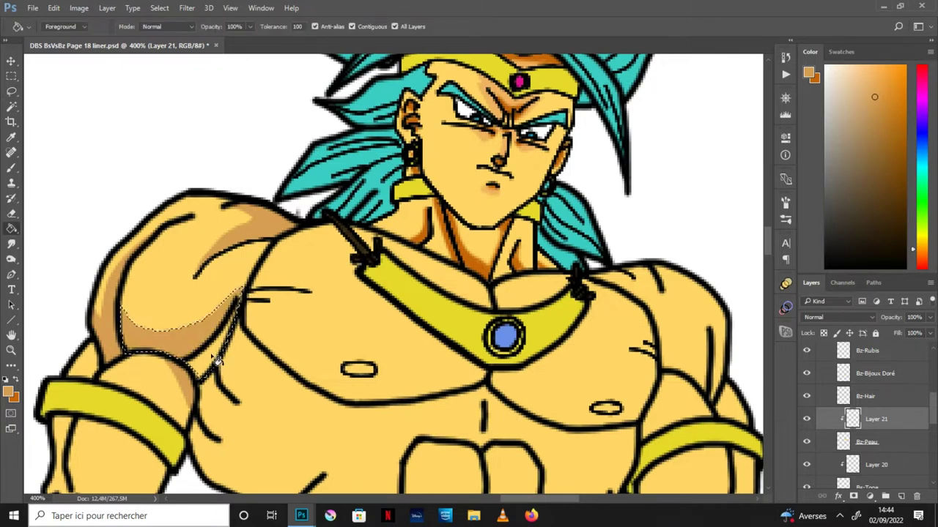
{"action": "key", "text": "ctrl+d"}
{"action": "key", "text": "h"}
{"action": "left_click_drag", "start_coordinate": [375, 370], "coordinate": [479, 206]}
{"action": "key", "text": "l"}
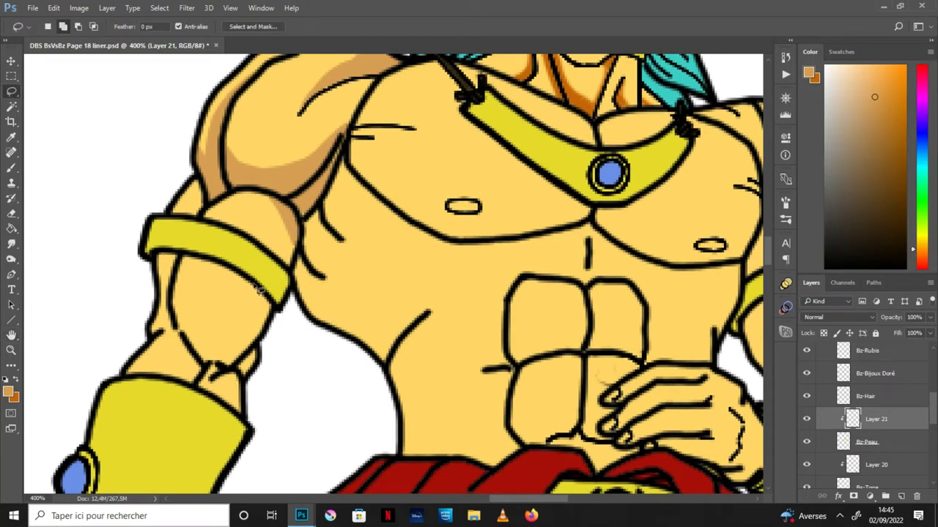
{"action": "left_click_drag", "start_coordinate": [252, 307], "coordinate": [276, 322]}
{"action": "key", "text": "g"}
{"action": "left_click", "coordinate": [261, 310]}
{"action": "key", "text": "ctrl+d"}
- Brush darker shading along the arm's shoulder edge, forearm and wrist, redoing one wrist stroke
{"action": "key", "text": "b"}
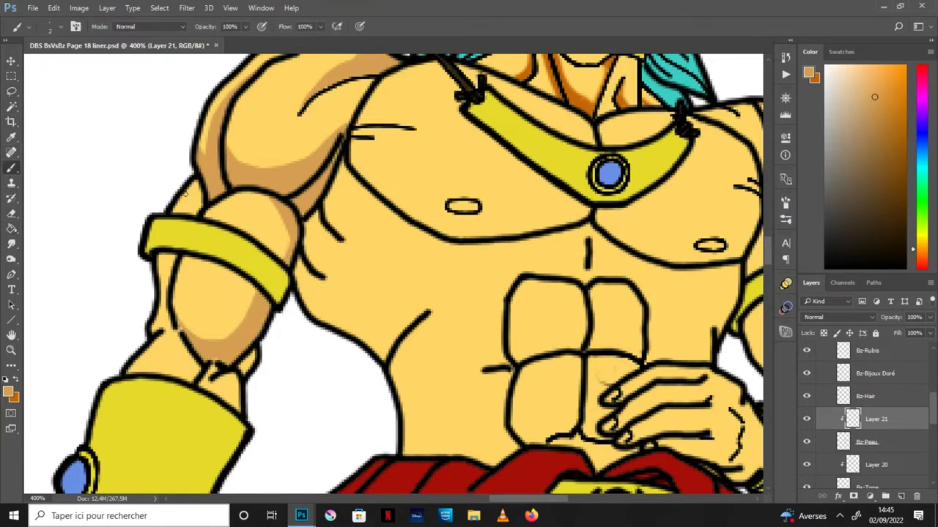
{"action": "left_click_drag", "start_coordinate": [182, 193], "coordinate": [197, 211]}
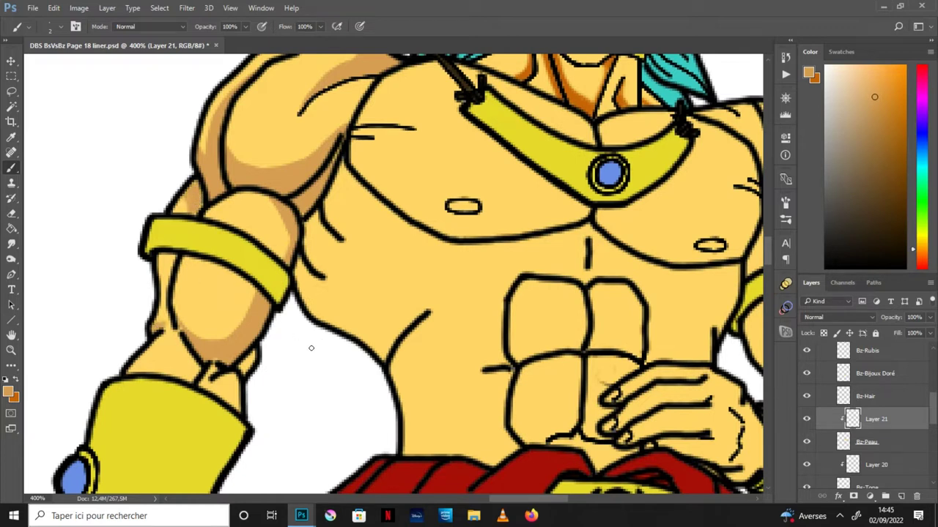
{"action": "left_click_drag", "start_coordinate": [253, 360], "coordinate": [243, 369]}
{"action": "mouse_move", "coordinate": [161, 373]}
{"action": "left_mouse_down"}
{"action": "mouse_move", "coordinate": [179, 344]}
{"action": "mouse_move", "coordinate": [192, 377]}
{"action": "mouse_move", "coordinate": [180, 354]}
{"action": "mouse_move", "coordinate": [176, 370]}
{"action": "mouse_move", "coordinate": [195, 370]}
{"action": "left_mouse_up"}
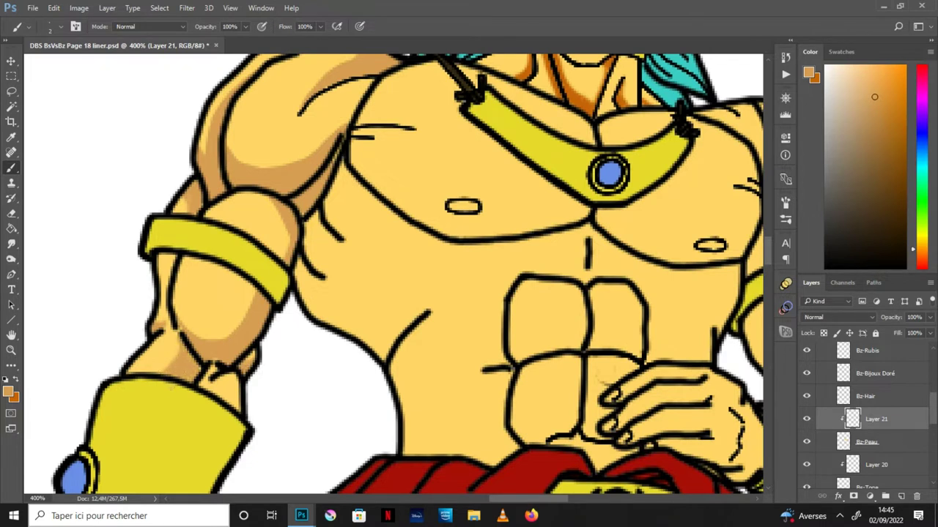
{"action": "mouse_move", "coordinate": [223, 403]}
{"action": "left_mouse_down"}
{"action": "mouse_move", "coordinate": [230, 375]}
{"action": "mouse_move", "coordinate": [208, 393]}
{"action": "mouse_move", "coordinate": [212, 366]}
{"action": "left_mouse_up"}
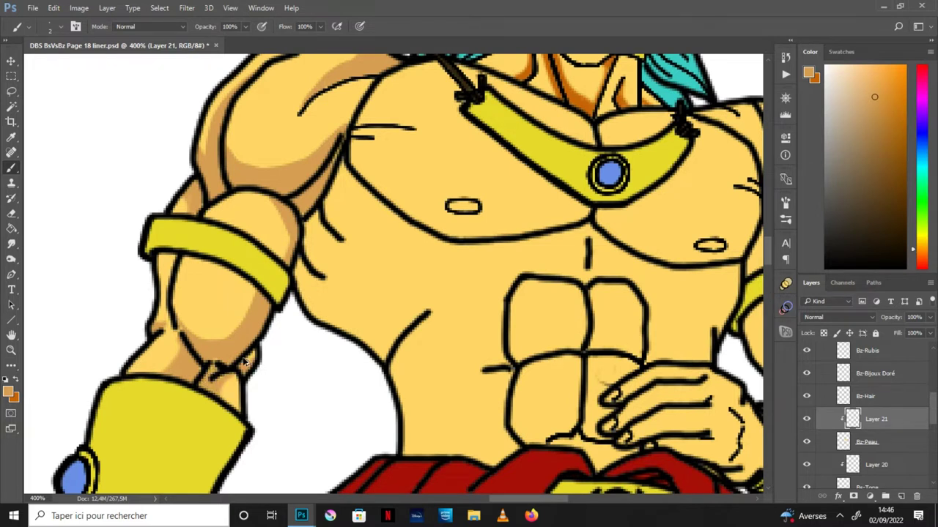
{"action": "key", "text": "ctrl+z"}
{"action": "mouse_move", "coordinate": [221, 377]}
{"action": "left_mouse_down"}
{"action": "mouse_move", "coordinate": [214, 400]}
{"action": "mouse_move", "coordinate": [233, 377]}
{"action": "mouse_move", "coordinate": [237, 410]}
{"action": "left_mouse_up"}
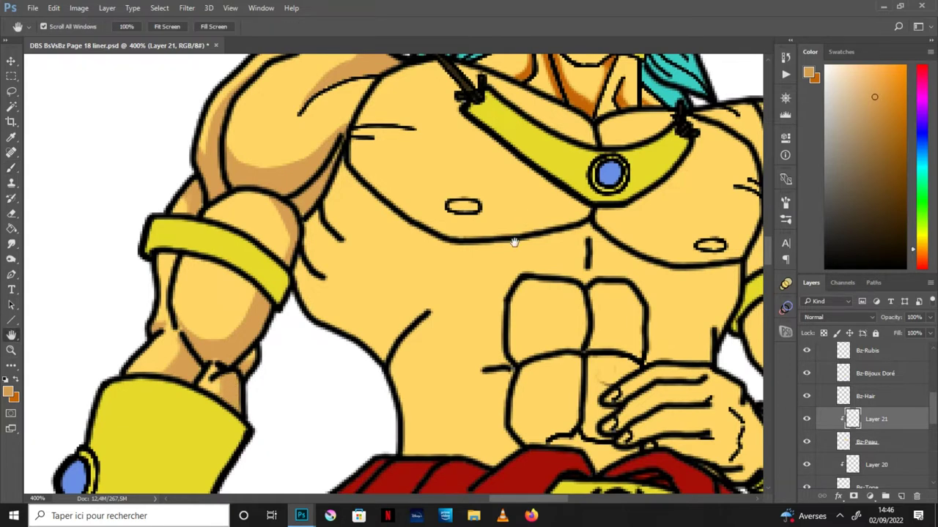
{"action": "left_click_drag", "start_coordinate": [239, 380], "coordinate": [488, 341]}
{"action": "left_click", "coordinate": [12, 168]}
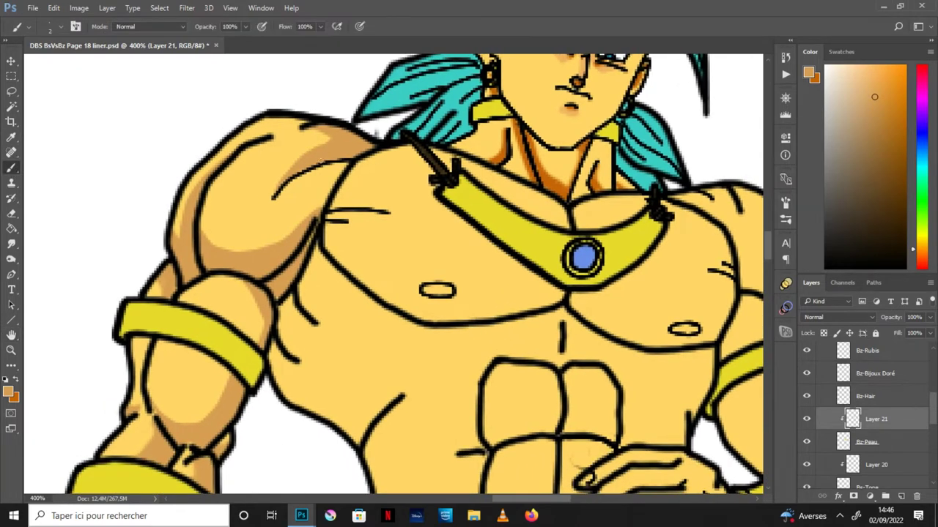
- Fill the fist's shadow side with darker tan, then delete the shading along the knuckles
{"action": "scroll", "coordinate": [415, 381], "scroll_direction": "down", "scroll_amount": 1}
{"action": "scroll", "coordinate": [405, 354], "scroll_direction": "down", "scroll_amount": 5}
{"action": "scroll", "coordinate": [370, 286], "scroll_direction": "down", "scroll_amount": 3}
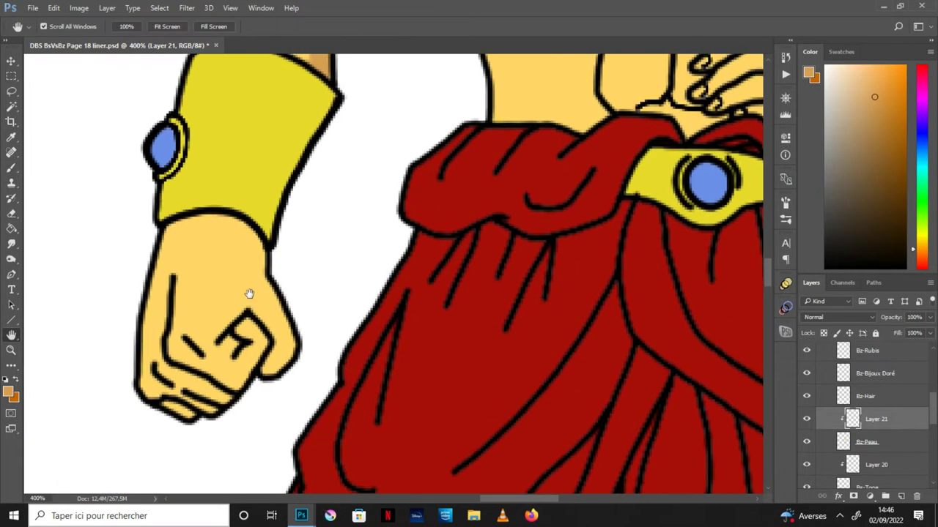
{"action": "key", "text": "l"}
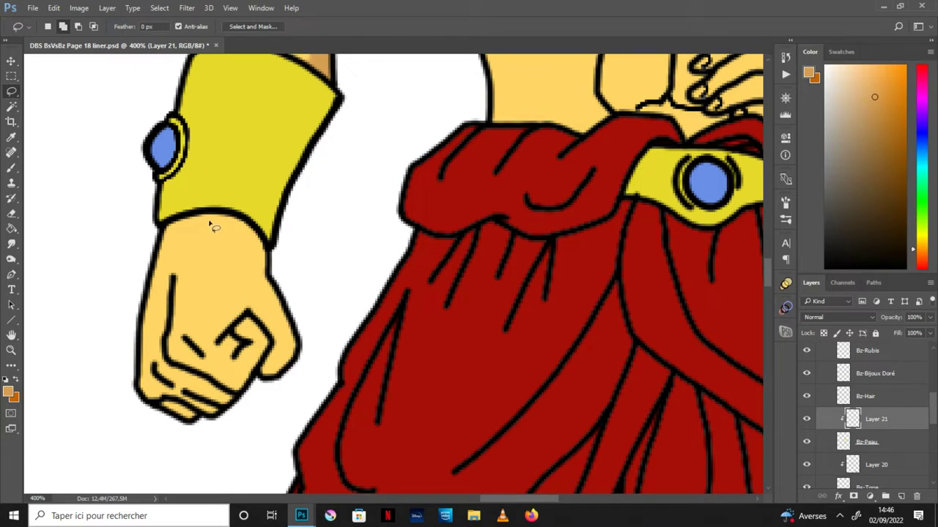
{"action": "mouse_move", "coordinate": [238, 222]}
{"action": "left_mouse_down"}
{"action": "mouse_move", "coordinate": [171, 346]}
{"action": "mouse_move", "coordinate": [260, 389]}
{"action": "mouse_move", "coordinate": [242, 222]}
{"action": "left_mouse_up"}
{"action": "key", "text": "g"}
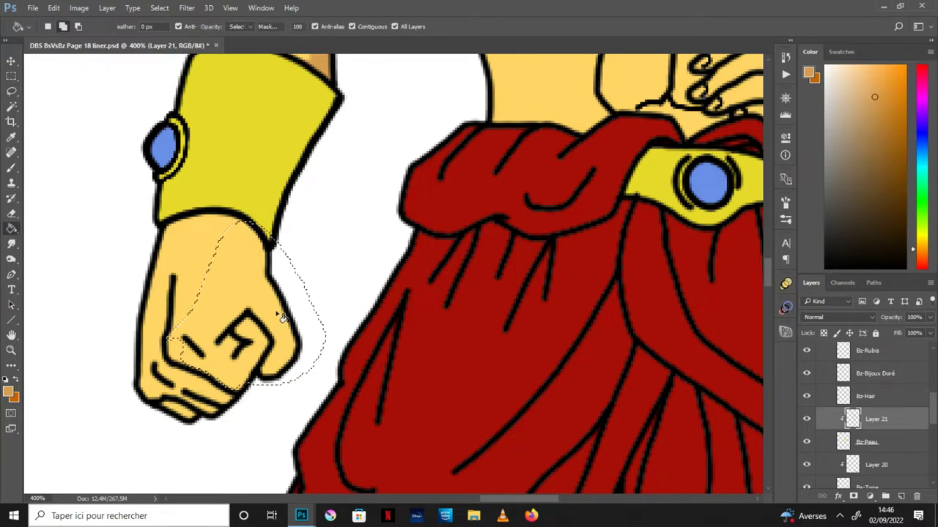
{"action": "left_click", "coordinate": [283, 308]}
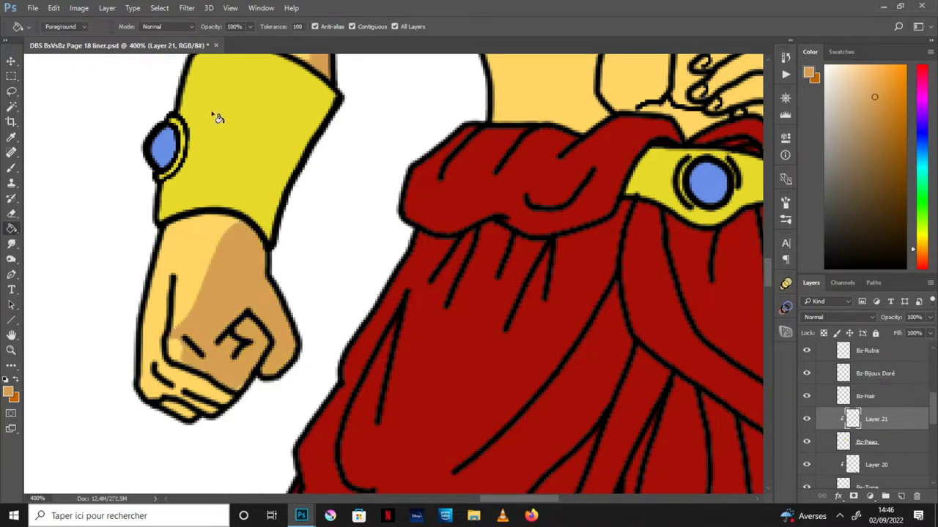
{"action": "key", "text": "l"}
{"action": "mouse_move", "coordinate": [254, 307]}
{"action": "left_mouse_down"}
{"action": "mouse_move", "coordinate": [265, 331]}
{"action": "mouse_move", "coordinate": [257, 306]}
{"action": "left_mouse_up"}
{"action": "key", "text": "Delete"}
{"action": "key", "text": "ctrl+d"}
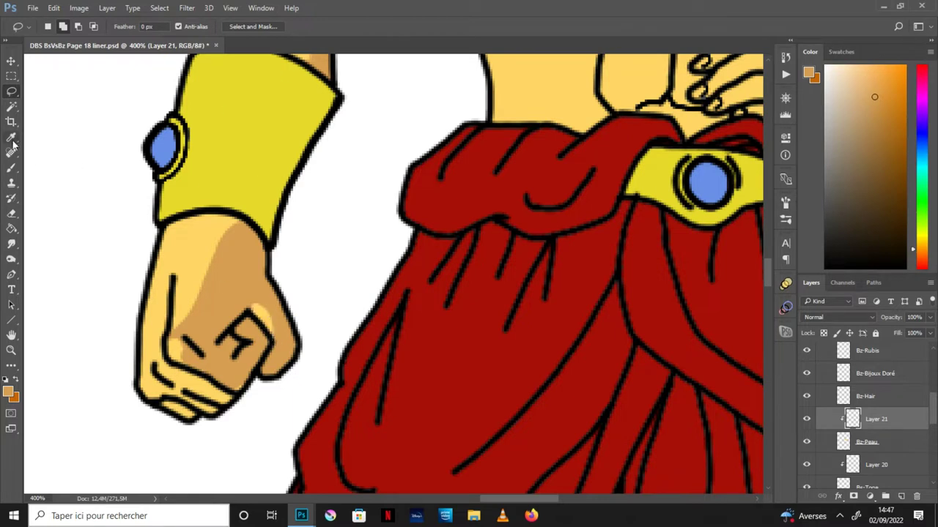
- Paint a new orange shade over the lower knuckles, fingers and up the wrist
{"action": "key", "text": "b"}
{"action": "left_click", "coordinate": [16, 379]}
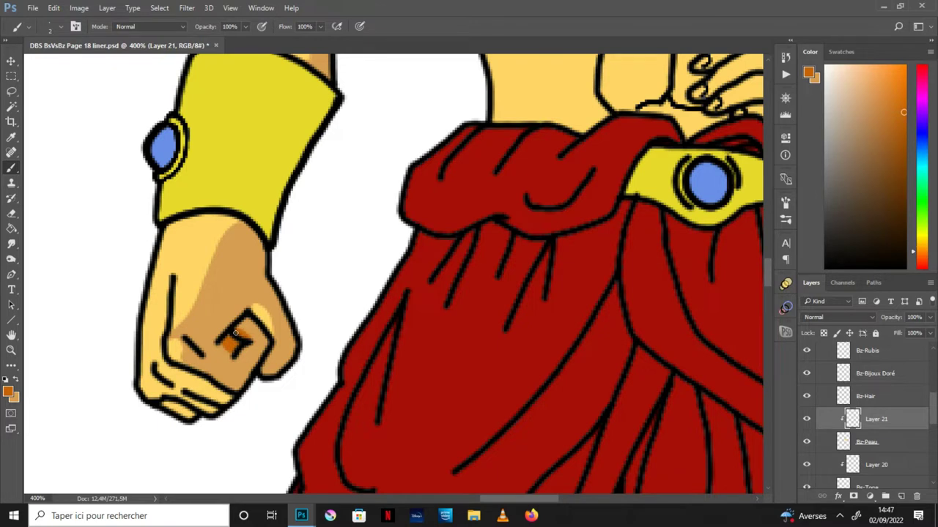
{"action": "left_click", "coordinate": [874, 96]}
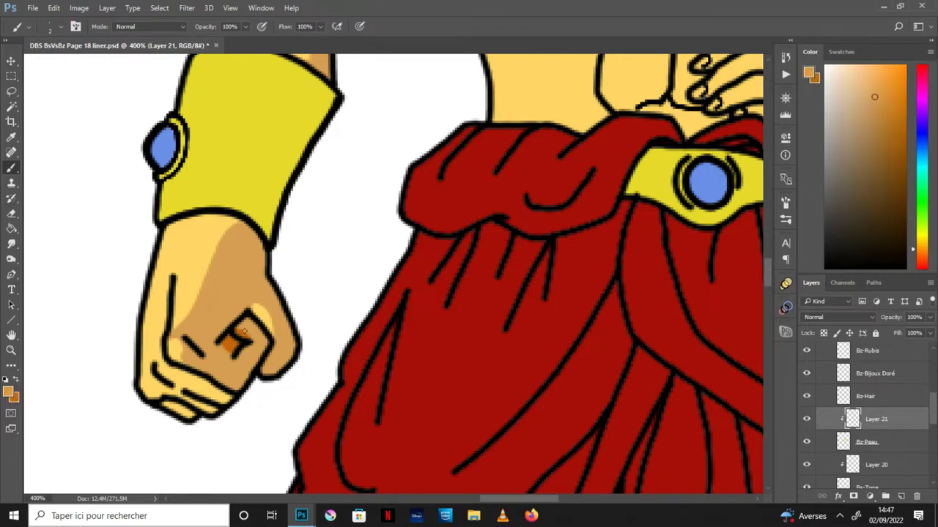
{"action": "mouse_move", "coordinate": [208, 396]}
{"action": "left_mouse_down"}
{"action": "mouse_move", "coordinate": [220, 398]}
{"action": "mouse_move", "coordinate": [180, 373]}
{"action": "mouse_move", "coordinate": [207, 409]}
{"action": "mouse_move", "coordinate": [153, 383]}
{"action": "left_mouse_up"}
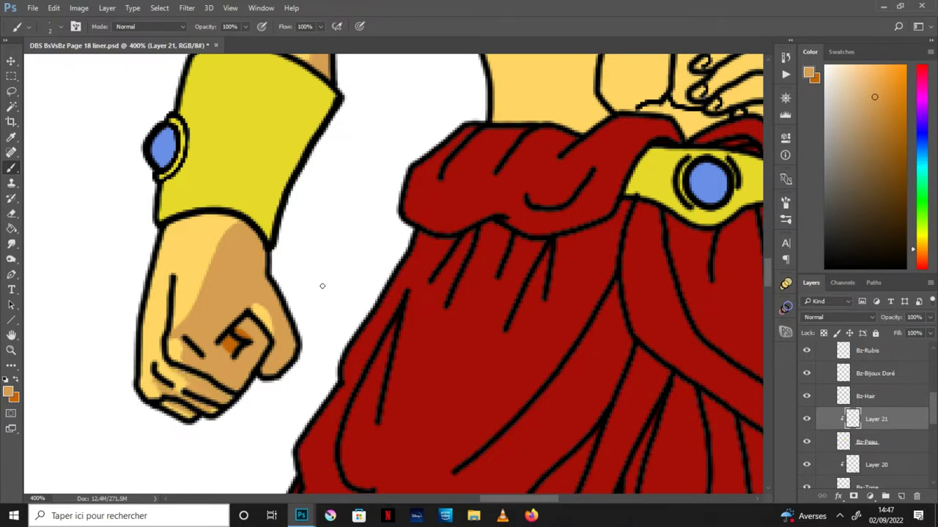
{"action": "left_click_drag", "start_coordinate": [565, 266], "coordinate": [503, 348]}
{"action": "mouse_move", "coordinate": [143, 357]}
{"action": "left_mouse_down"}
{"action": "mouse_move", "coordinate": [169, 293]}
{"action": "mouse_move", "coordinate": [161, 306]}
{"action": "left_mouse_up"}
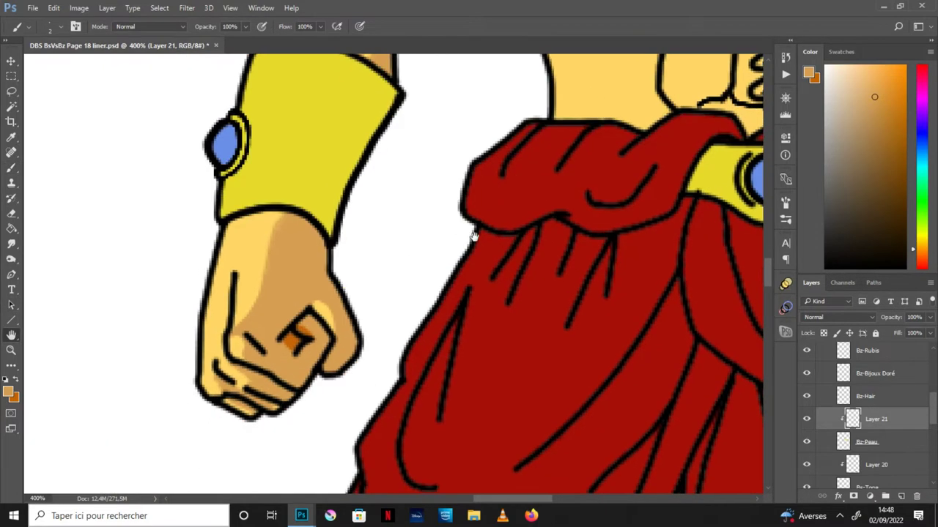
{"action": "mouse_move", "coordinate": [473, 236]}
{"action": "left_mouse_down"}
{"action": "mouse_move", "coordinate": [457, 331]}
{"action": "mouse_move", "coordinate": [442, 342]}
{"action": "left_mouse_up"}
- Lasso and fill the shadows under the left and right pectorals with darker tan
{"action": "key", "text": "l"}
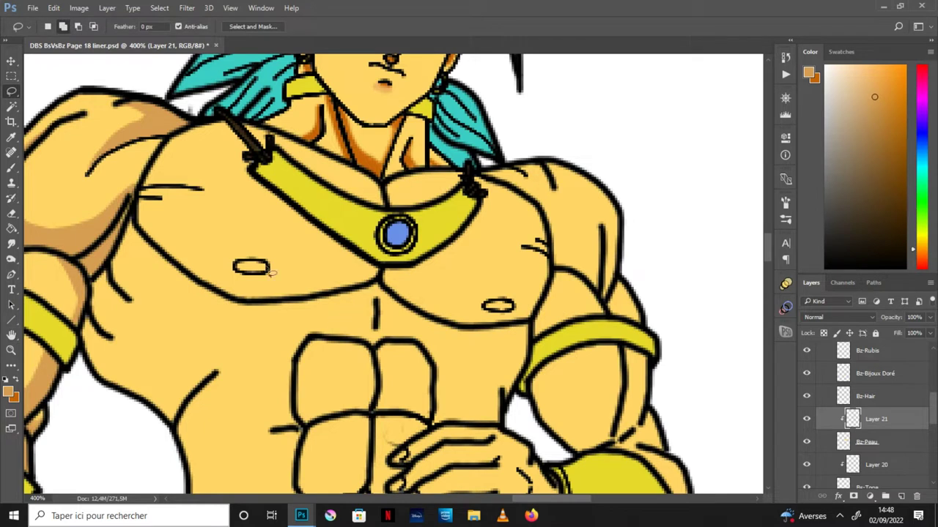
{"action": "mouse_move", "coordinate": [376, 270]}
{"action": "left_mouse_down"}
{"action": "mouse_move", "coordinate": [156, 218]}
{"action": "mouse_move", "coordinate": [170, 202]}
{"action": "mouse_move", "coordinate": [139, 199]}
{"action": "mouse_move", "coordinate": [191, 272]}
{"action": "mouse_move", "coordinate": [270, 308]}
{"action": "mouse_move", "coordinate": [359, 294]}
{"action": "mouse_move", "coordinate": [376, 268]}
{"action": "left_mouse_up"}
{"action": "key", "text": "g"}
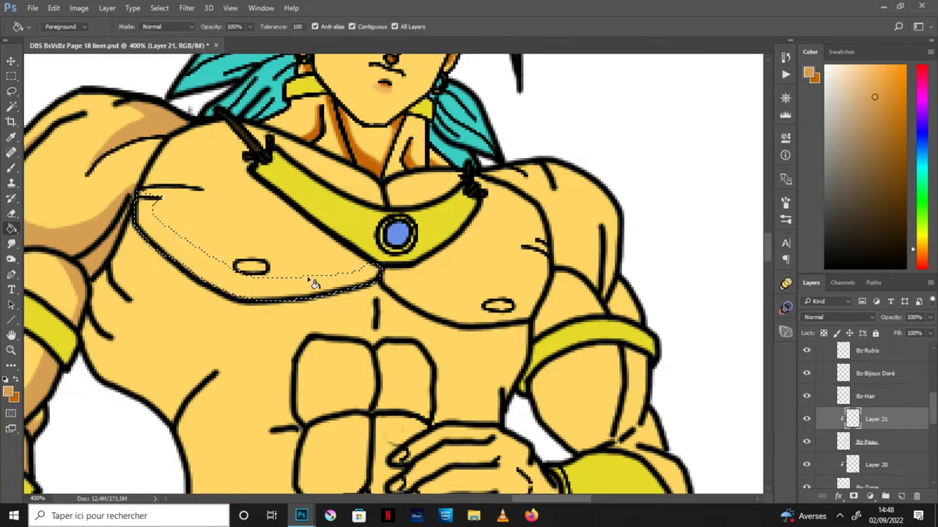
{"action": "left_click", "coordinate": [313, 284]}
{"action": "key", "text": "ctrl+d"}
{"action": "key", "text": "l"}
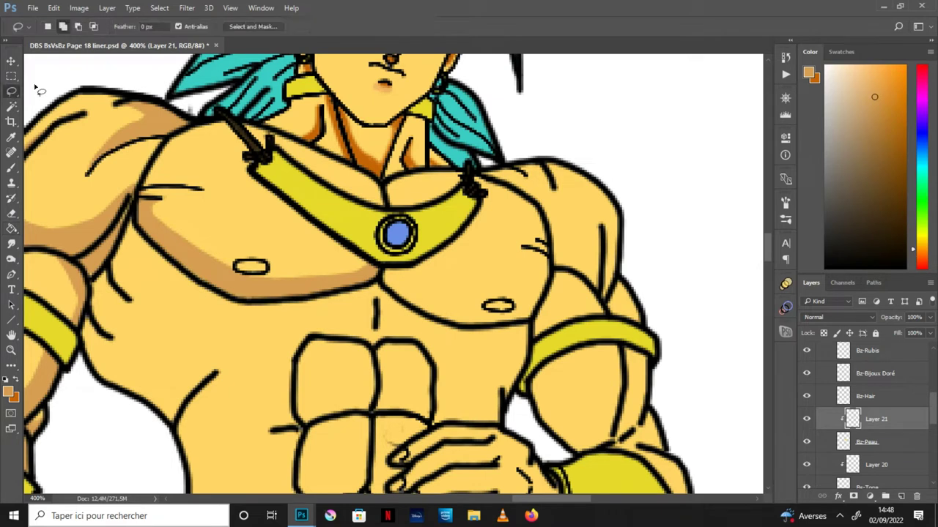
{"action": "mouse_move", "coordinate": [555, 293]}
{"action": "left_mouse_down"}
{"action": "mouse_move", "coordinate": [513, 331]}
{"action": "mouse_move", "coordinate": [519, 308]}
{"action": "left_mouse_up"}
{"action": "key", "text": "g"}
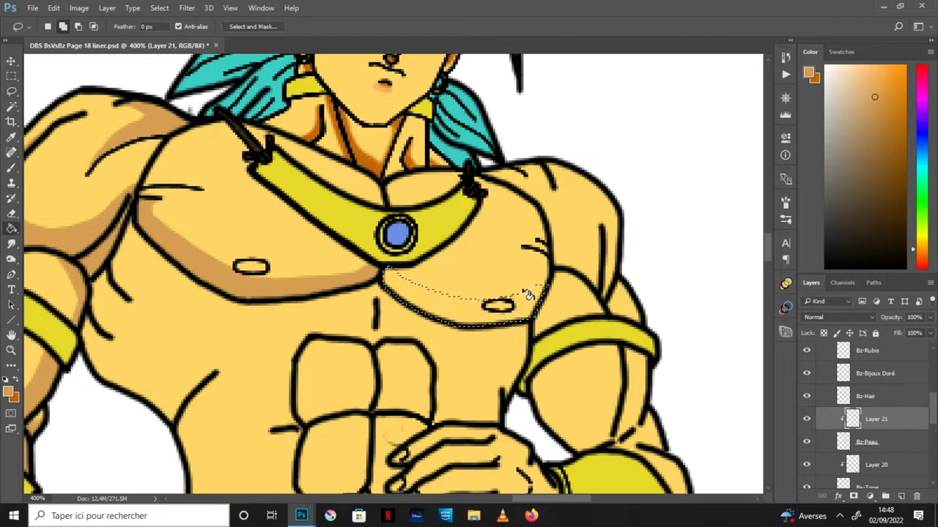
{"action": "left_click", "coordinate": [519, 307]}
{"action": "key", "text": "ctrl+d"}
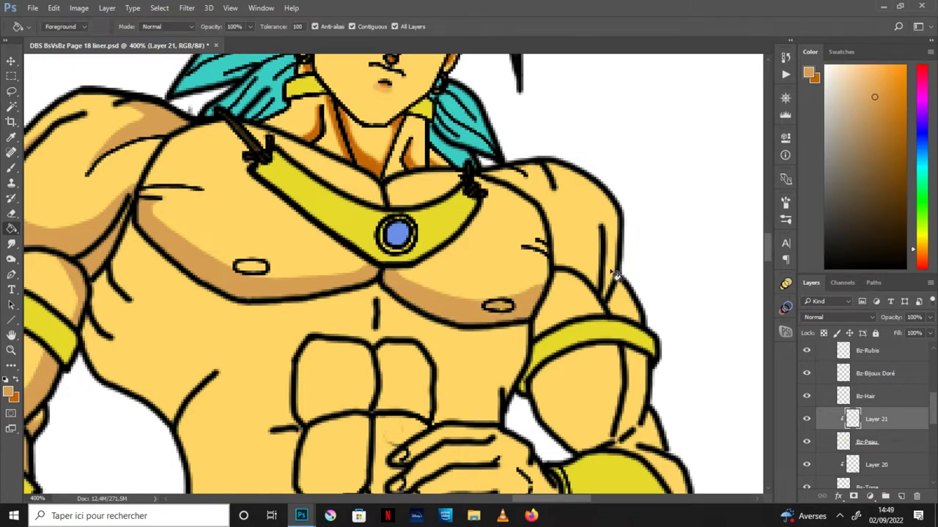
- Brush tan shading along the right pectoral and shoulder edge and beside the central chest line
{"action": "left_click", "coordinate": [11, 167]}
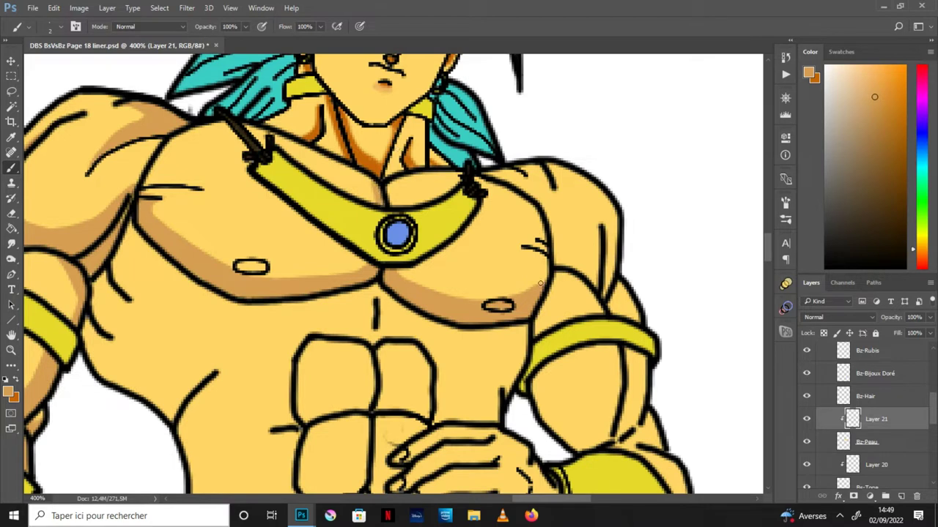
{"action": "mouse_move", "coordinate": [544, 279]}
{"action": "left_mouse_down"}
{"action": "mouse_move", "coordinate": [532, 217]}
{"action": "mouse_move", "coordinate": [503, 186]}
{"action": "left_mouse_up"}
{"action": "left_click_drag", "start_coordinate": [542, 240], "coordinate": [533, 206]}
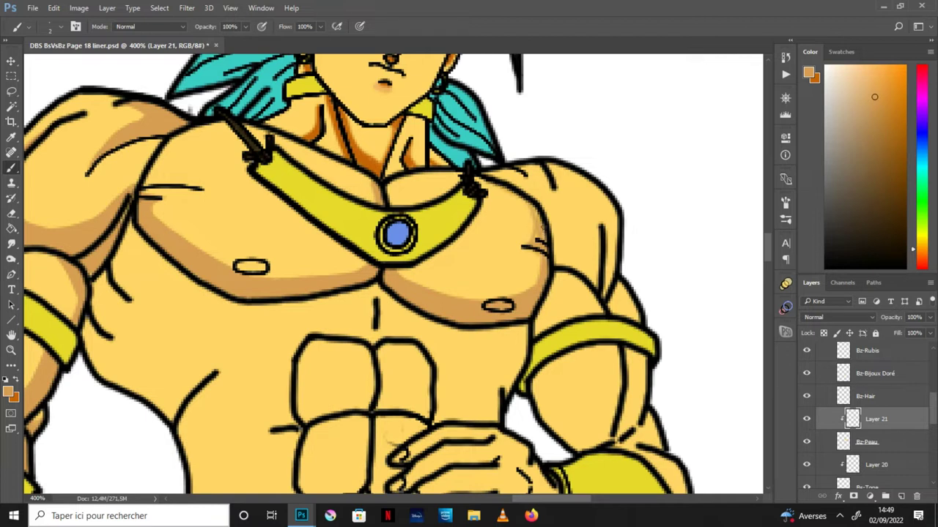
{"action": "left_click_drag", "start_coordinate": [540, 246], "coordinate": [532, 241]}
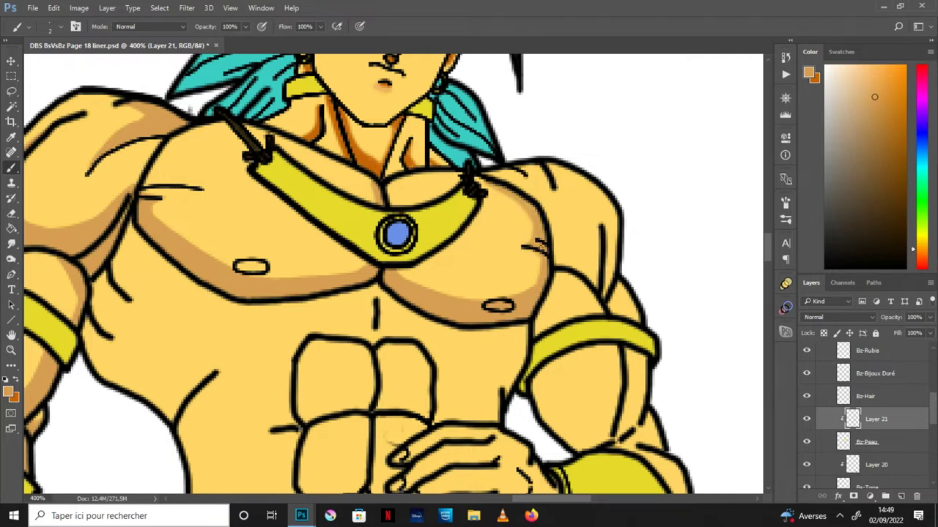
{"action": "mouse_move", "coordinate": [386, 304]}
{"action": "left_mouse_down"}
{"action": "mouse_move", "coordinate": [382, 324]}
{"action": "mouse_move", "coordinate": [370, 288]}
{"action": "left_mouse_up"}
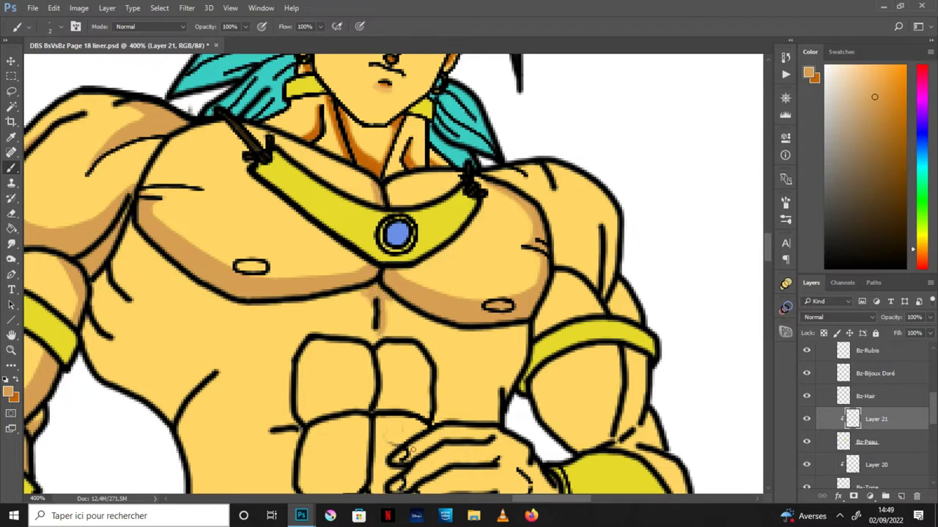
{"action": "left_click", "coordinate": [61, 27]}
- Paint tan shading along the lower chest line and over the right and centre abs
{"action": "left_click", "coordinate": [386, 298]}
{"action": "mouse_move", "coordinate": [388, 301]}
{"action": "left_mouse_down"}
{"action": "mouse_move", "coordinate": [497, 331]}
{"action": "mouse_move", "coordinate": [463, 379]}
{"action": "mouse_move", "coordinate": [404, 330]}
{"action": "mouse_move", "coordinate": [385, 293]}
{"action": "left_mouse_up"}
{"action": "mouse_move", "coordinate": [508, 330]}
{"action": "left_mouse_down"}
{"action": "mouse_move", "coordinate": [519, 350]}
{"action": "mouse_move", "coordinate": [509, 389]}
{"action": "mouse_move", "coordinate": [511, 374]}
{"action": "mouse_move", "coordinate": [440, 410]}
{"action": "mouse_move", "coordinate": [443, 391]}
{"action": "left_mouse_up"}
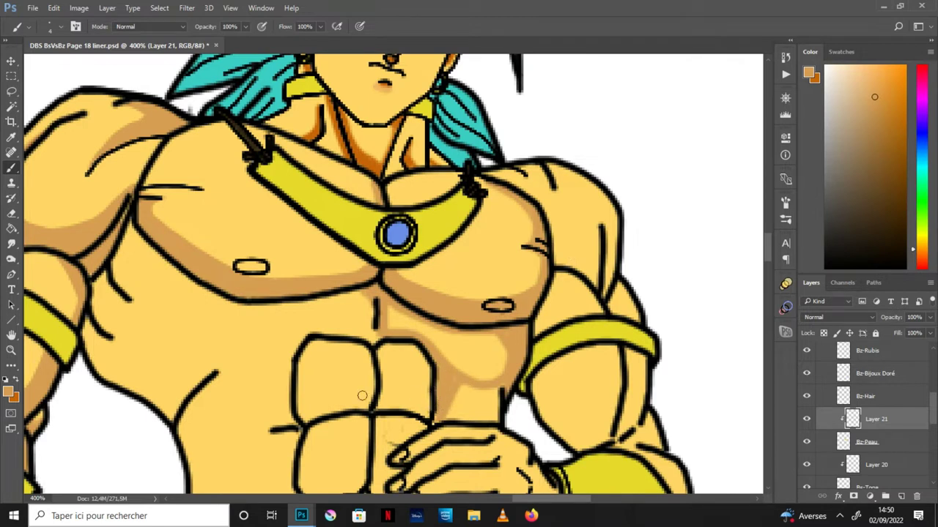
{"action": "mouse_move", "coordinate": [384, 388]}
{"action": "left_mouse_down"}
{"action": "mouse_move", "coordinate": [418, 390]}
{"action": "mouse_move", "coordinate": [410, 344]}
{"action": "mouse_move", "coordinate": [425, 400]}
{"action": "mouse_move", "coordinate": [419, 416]}
{"action": "mouse_move", "coordinate": [396, 403]}
{"action": "mouse_move", "coordinate": [414, 398]}
{"action": "left_mouse_up"}
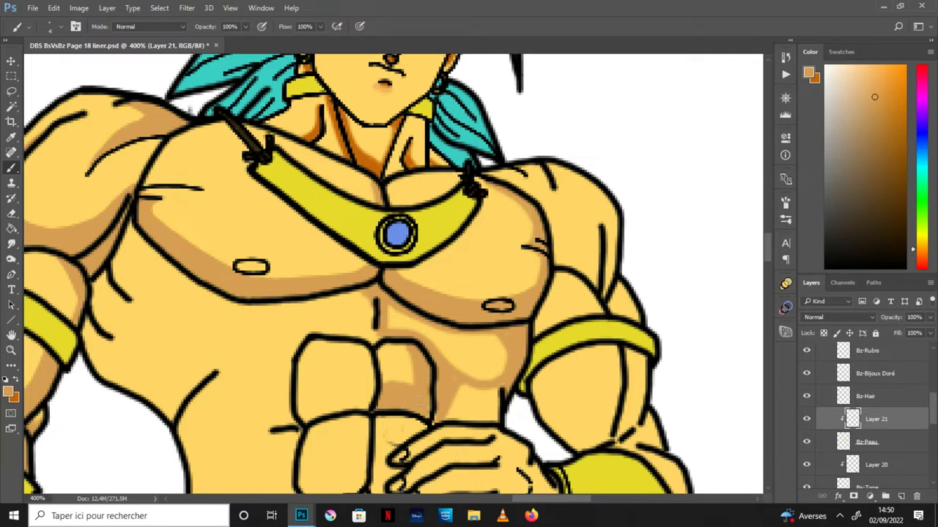
{"action": "mouse_move", "coordinate": [320, 382]}
{"action": "left_mouse_down"}
{"action": "mouse_move", "coordinate": [298, 387]}
{"action": "mouse_move", "coordinate": [365, 380]}
{"action": "mouse_move", "coordinate": [337, 406]}
{"action": "mouse_move", "coordinate": [314, 394]}
{"action": "mouse_move", "coordinate": [343, 394]}
{"action": "mouse_move", "coordinate": [310, 415]}
{"action": "mouse_move", "coordinate": [330, 291]}
{"action": "left_mouse_up"}
{"action": "mouse_move", "coordinate": [293, 357]}
{"action": "left_mouse_down"}
{"action": "mouse_move", "coordinate": [330, 347]}
{"action": "mouse_move", "coordinate": [350, 297]}
{"action": "mouse_move", "coordinate": [352, 358]}
{"action": "mouse_move", "coordinate": [308, 366]}
{"action": "left_mouse_up"}
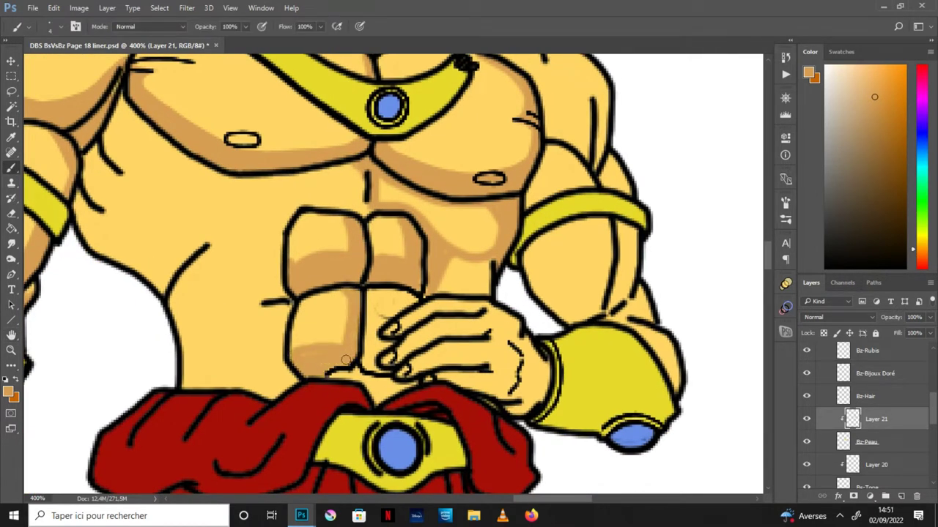
{"action": "left_click_drag", "start_coordinate": [395, 340], "coordinate": [410, 300]}
- Shade the left torso contour in tan, then Magic Wand-select the thin strip along it
{"action": "left_click", "coordinate": [11, 228]}
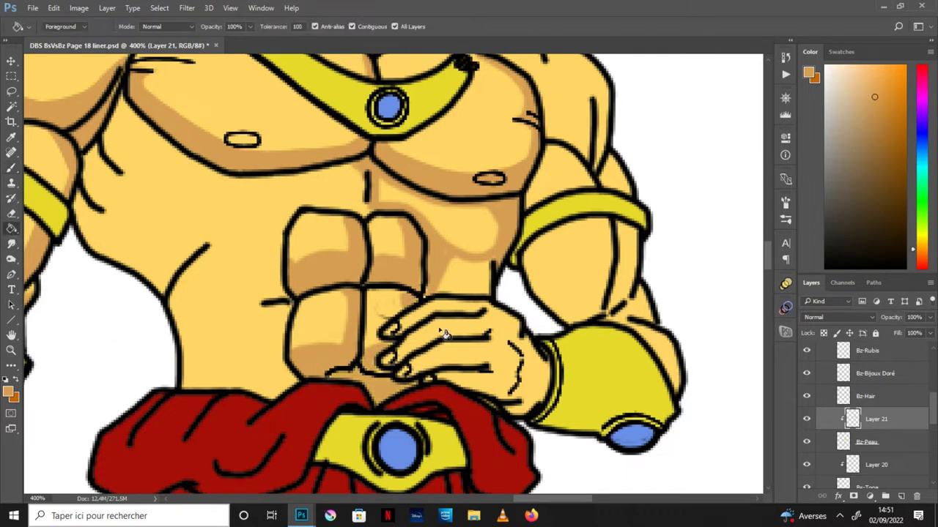
{"action": "left_click", "coordinate": [12, 169]}
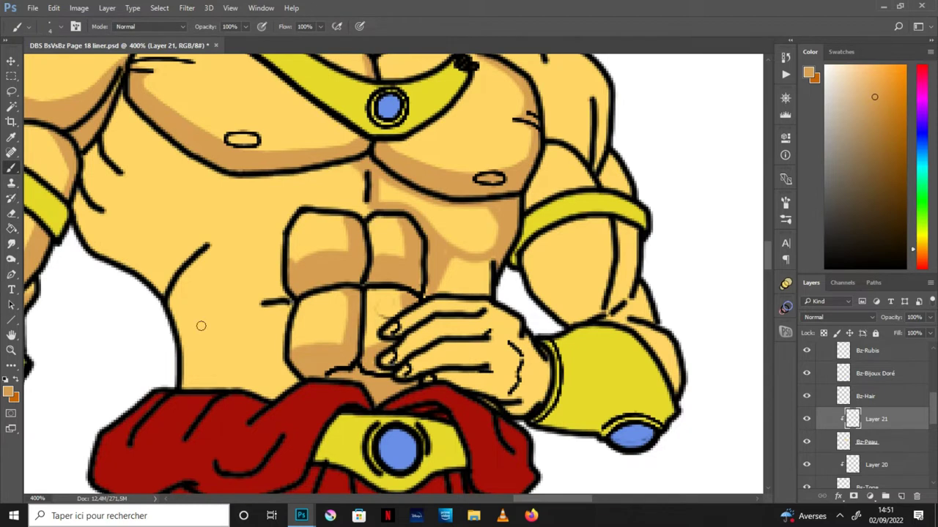
{"action": "mouse_move", "coordinate": [217, 386]}
{"action": "left_mouse_down"}
{"action": "mouse_move", "coordinate": [199, 305]}
{"action": "mouse_move", "coordinate": [267, 394]}
{"action": "mouse_move", "coordinate": [297, 377]}
{"action": "mouse_move", "coordinate": [218, 301]}
{"action": "mouse_move", "coordinate": [247, 354]}
{"action": "left_mouse_up"}
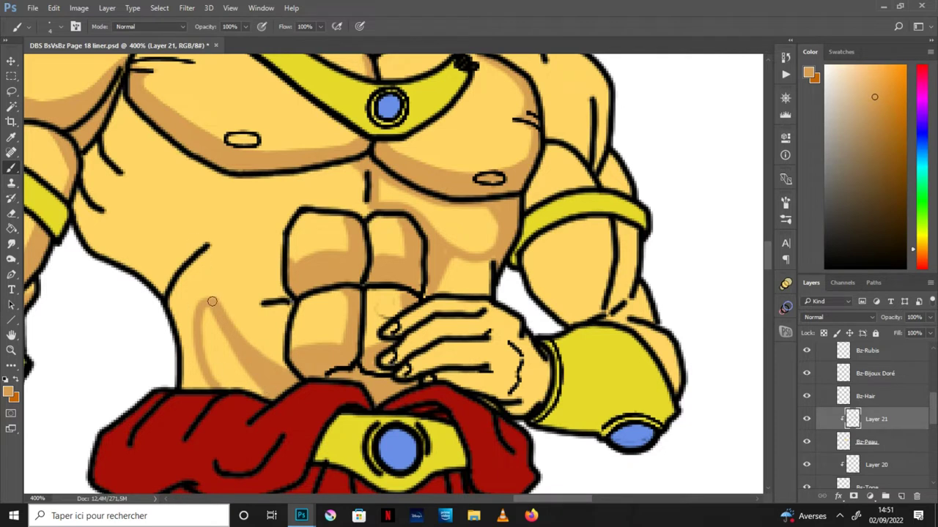
{"action": "mouse_move", "coordinate": [213, 293]}
{"action": "left_mouse_down"}
{"action": "mouse_move", "coordinate": [228, 242]}
{"action": "mouse_move", "coordinate": [173, 285]}
{"action": "left_mouse_up"}
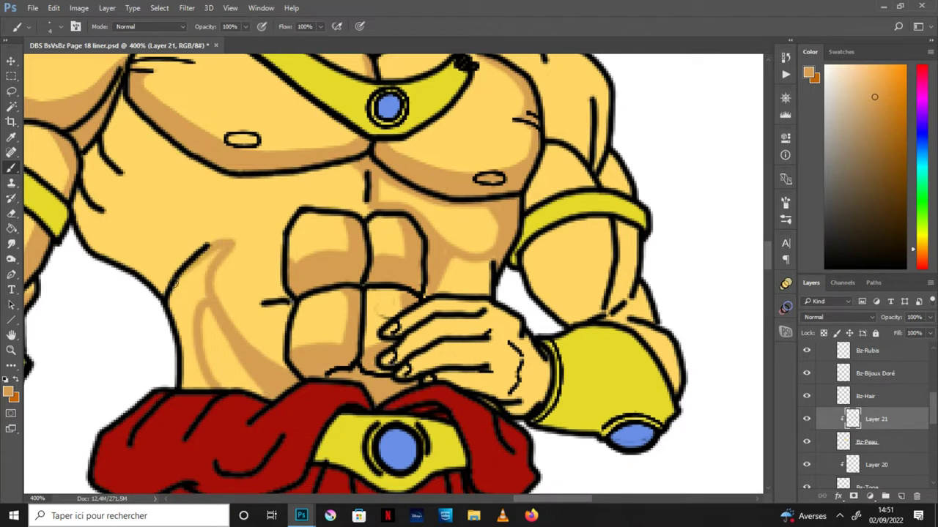
{"action": "key", "text": "w"}
{"action": "left_click", "coordinate": [187, 293]}
- Fill the selected left-torso strip with tan, deselect, and shade just below the chest line
{"action": "key", "text": "g"}
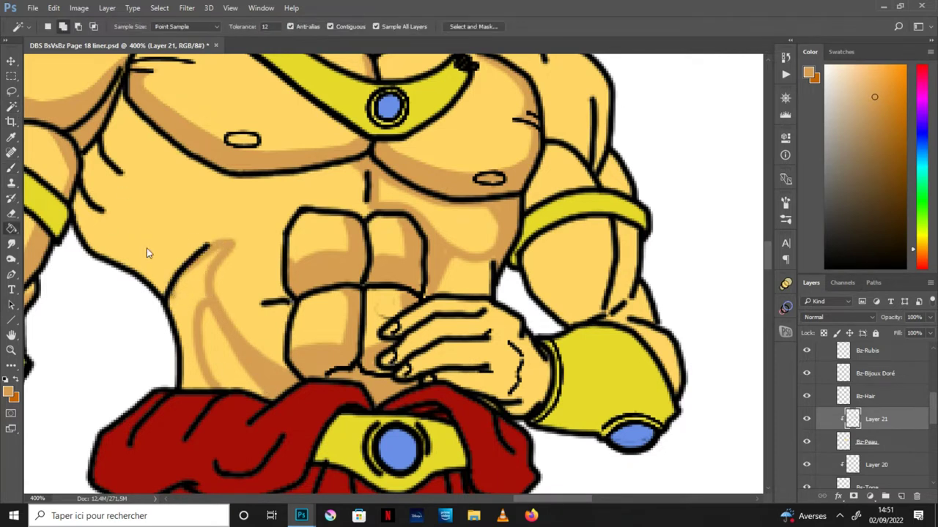
{"action": "left_click", "coordinate": [198, 289]}
{"action": "key", "text": "ctrl+d"}
{"action": "key", "text": "b"}
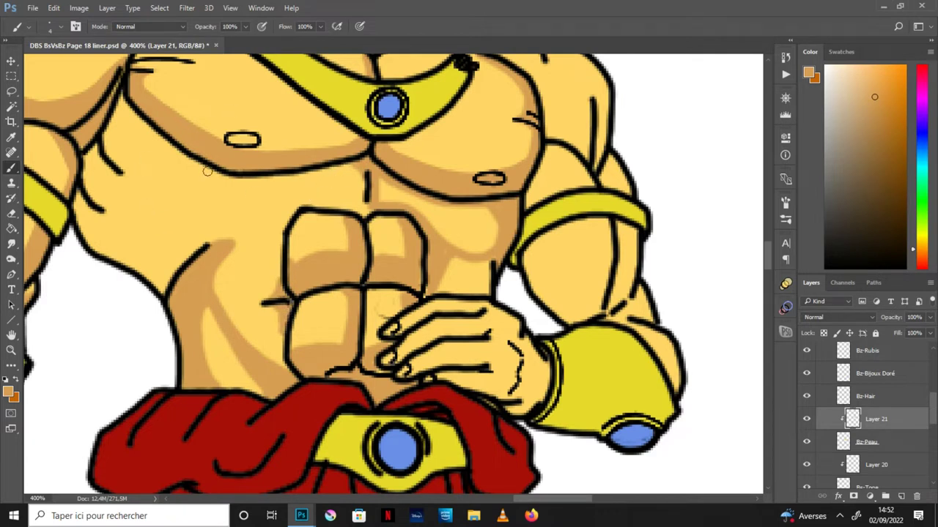
{"action": "mouse_move", "coordinate": [215, 173]}
{"action": "left_mouse_down"}
{"action": "mouse_move", "coordinate": [203, 224]}
{"action": "mouse_move", "coordinate": [227, 242]}
{"action": "mouse_move", "coordinate": [241, 220]}
{"action": "mouse_move", "coordinate": [226, 247]}
{"action": "left_mouse_up"}
- Shade under the left pectoral and along the chest and arm outline, redoing one undone stroke
{"action": "key", "text": "e"}
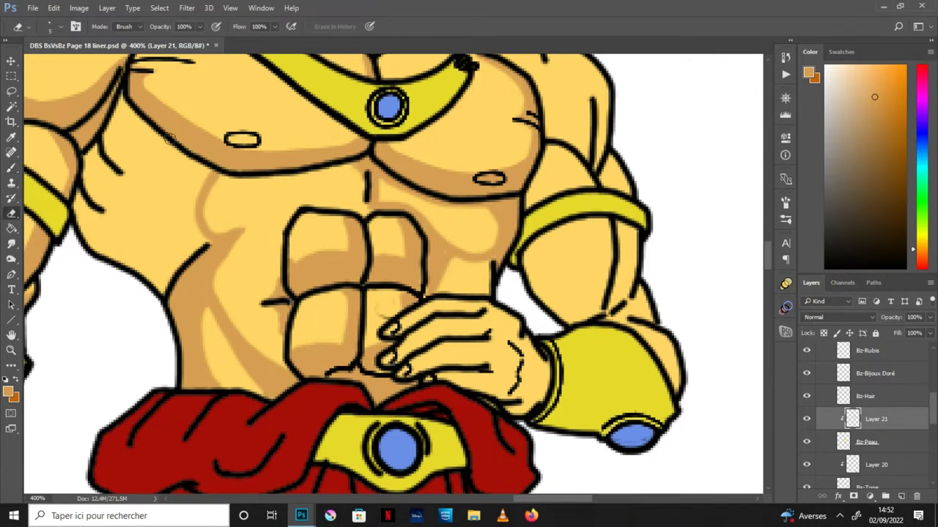
{"action": "left_click", "coordinate": [11, 167]}
{"action": "mouse_move", "coordinate": [211, 185]}
{"action": "left_mouse_down"}
{"action": "mouse_move", "coordinate": [158, 189]}
{"action": "mouse_move", "coordinate": [115, 166]}
{"action": "left_mouse_up"}
{"action": "key", "text": "ctrl+z"}
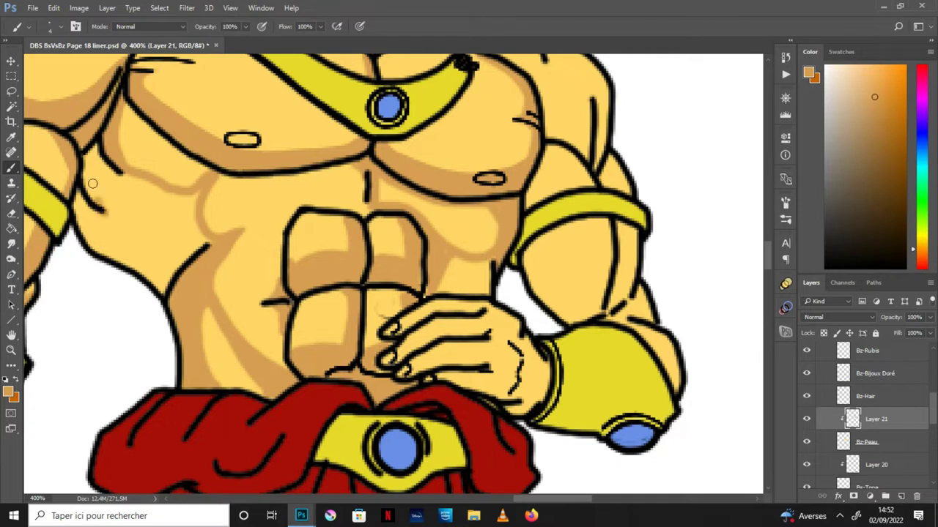
{"action": "left_click_drag", "start_coordinate": [91, 183], "coordinate": [85, 148]}
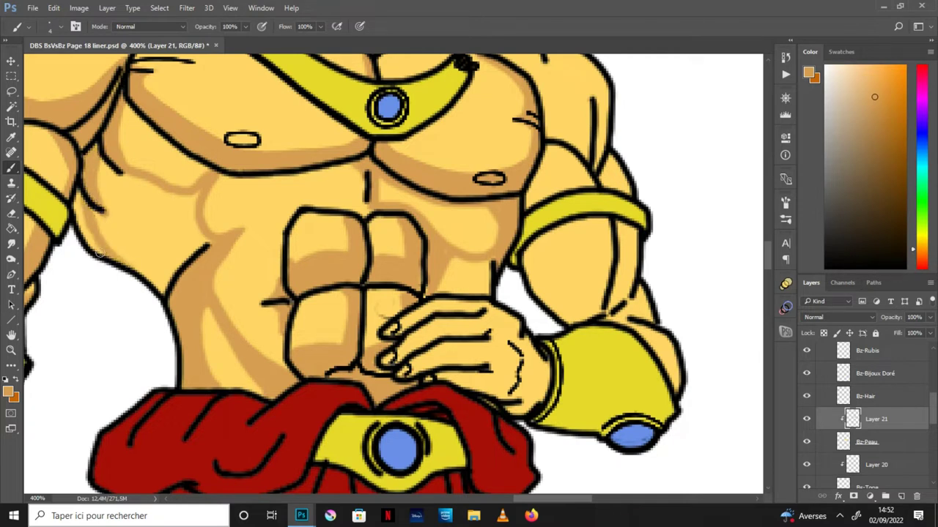
{"action": "left_click_drag", "start_coordinate": [141, 164], "coordinate": [126, 109]}
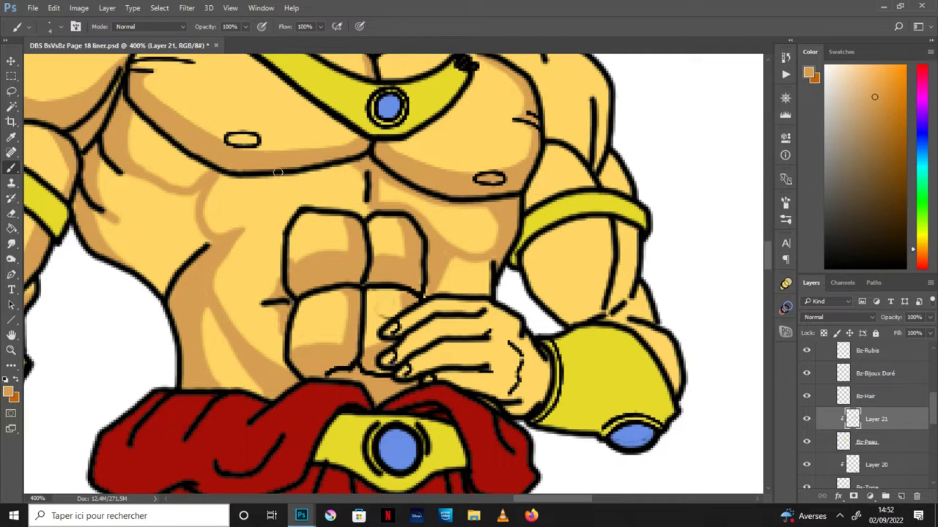
{"action": "left_click_drag", "start_coordinate": [198, 251], "coordinate": [88, 230]}
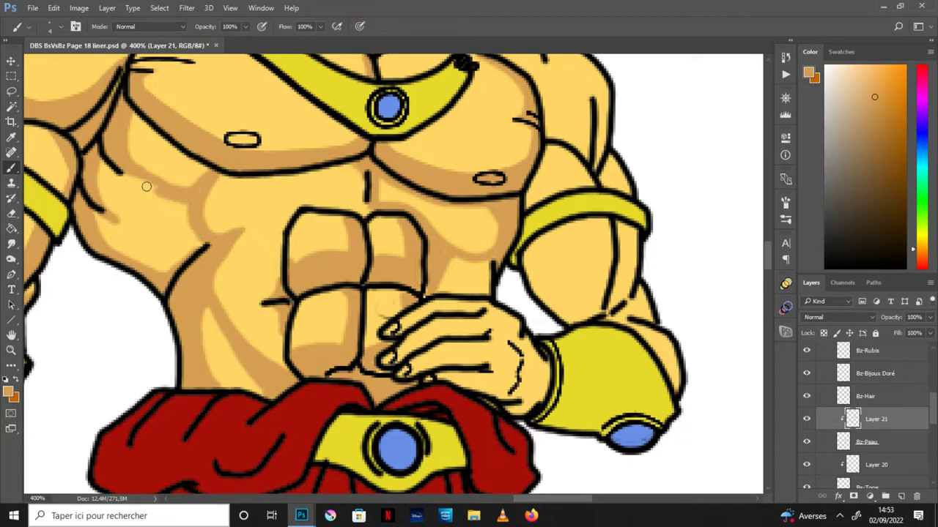
{"action": "left_click", "coordinate": [11, 213]}
{"action": "key", "text": "ctrl+minus"}
{"action": "key", "text": "ctrl+minus"}
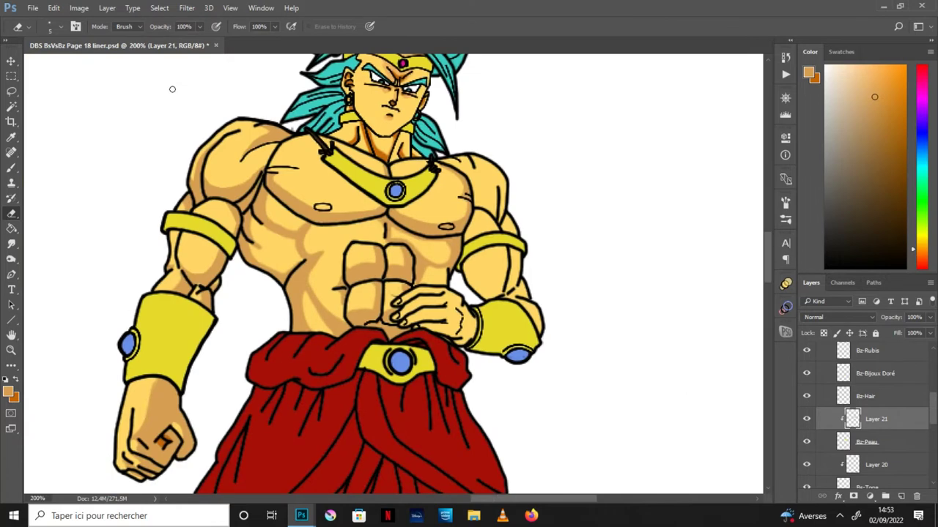
- At 400% zoom, Magic Wand the left-chest shadow gap and fill it with the darker tone
{"action": "key", "text": "ctrl+plus"}
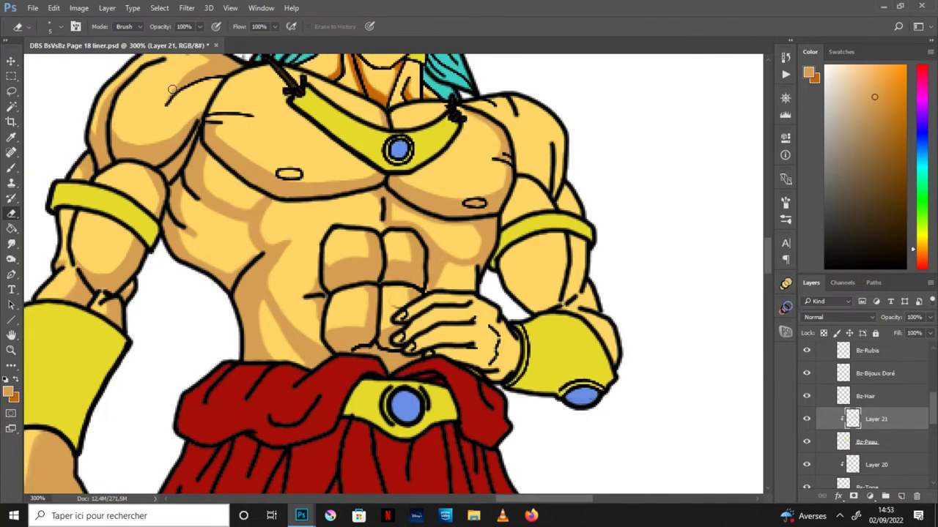
{"action": "key", "text": "ctrl+plus"}
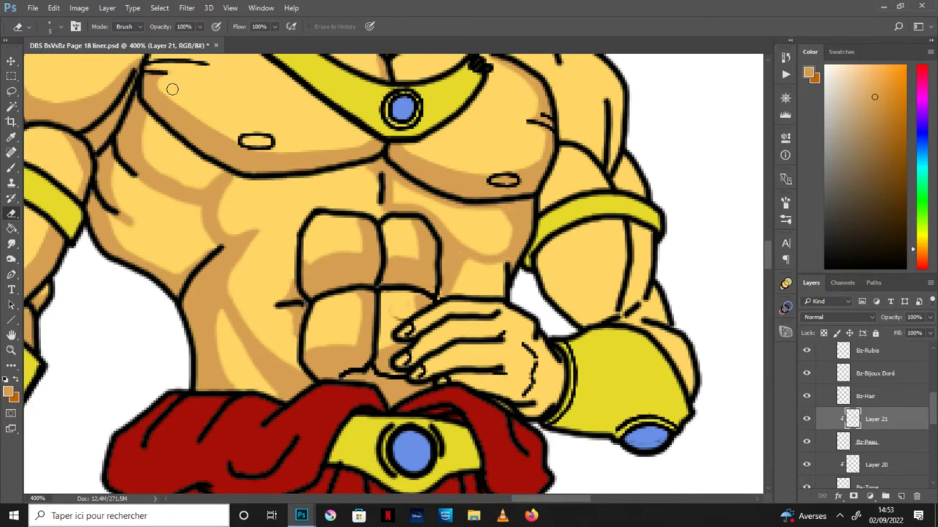
{"action": "left_click", "coordinate": [11, 107]}
{"action": "left_click", "coordinate": [179, 220]}
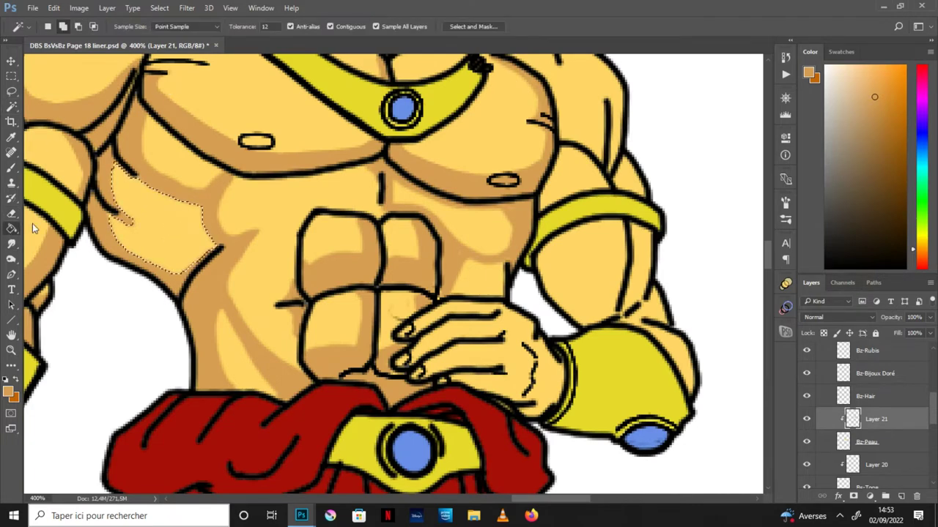
{"action": "left_click", "coordinate": [11, 229]}
{"action": "left_click", "coordinate": [178, 220]}
{"action": "key", "text": "ctrl+d"}
- Return to the brush and zoom out and back in to check the torso shading
{"action": "left_click", "coordinate": [12, 168]}
{"action": "key", "text": "ctrl+minus"}
{"action": "key", "text": "ctrl+minus"}
{"action": "key", "text": "ctrl+plus"}
{"action": "key", "text": "ctrl+plus"}
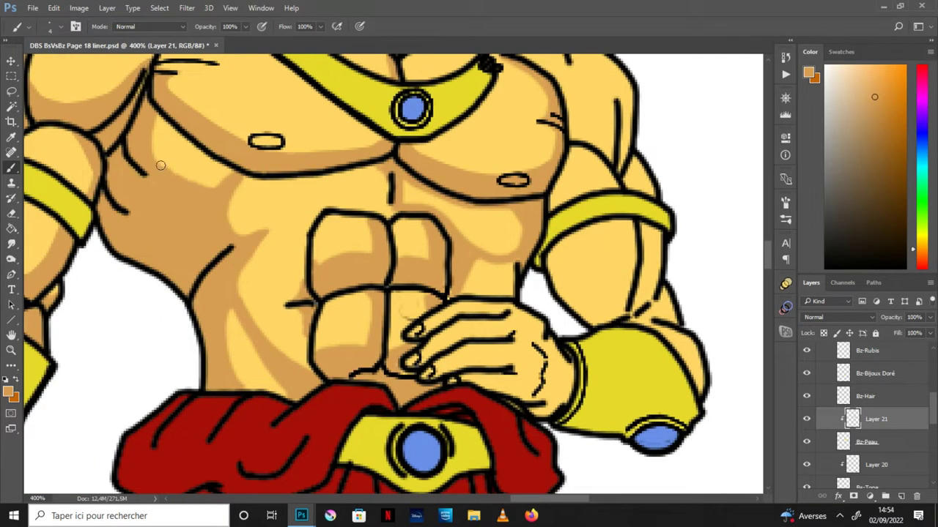
{"action": "key", "text": "ctrl+minus"}
{"action": "key", "text": "ctrl+minus"}
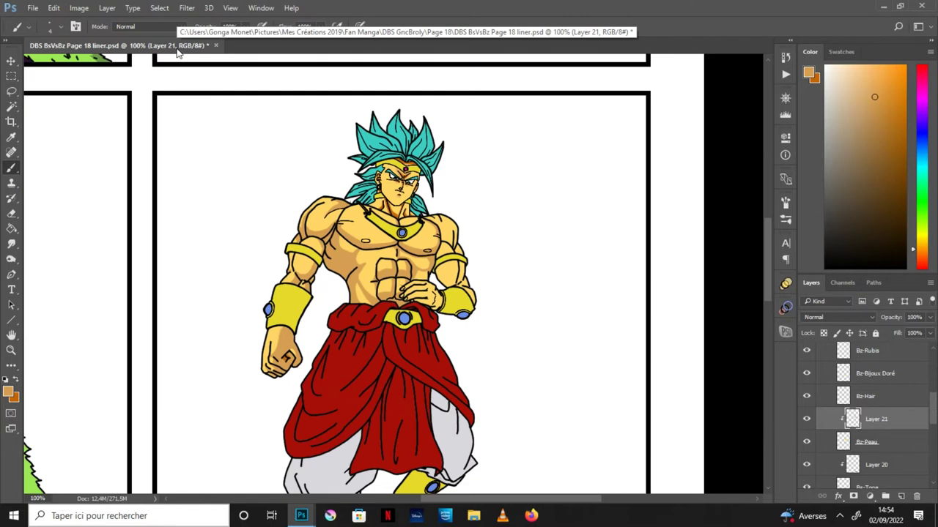
{"action": "key", "text": "ctrl+plus"}
{"action": "key", "text": "ctrl+plus"}
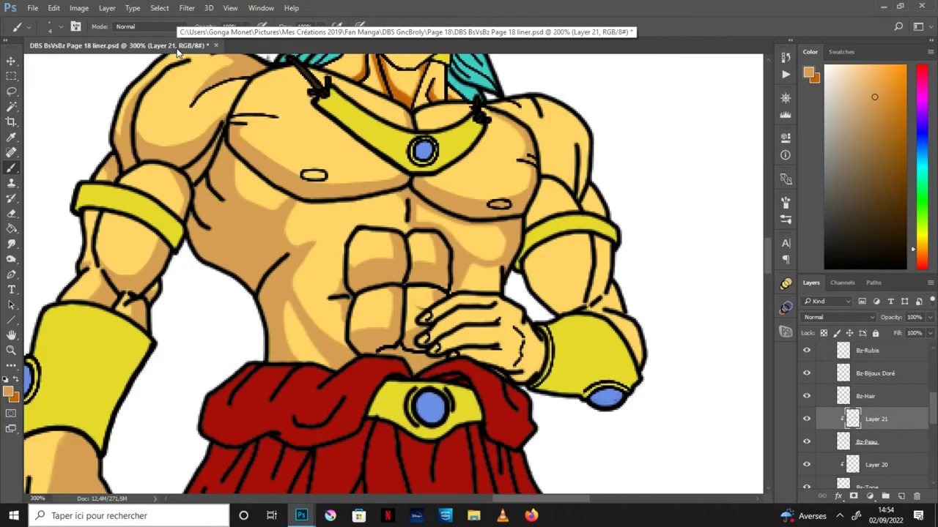
{"action": "key", "text": "ctrl+plus"}
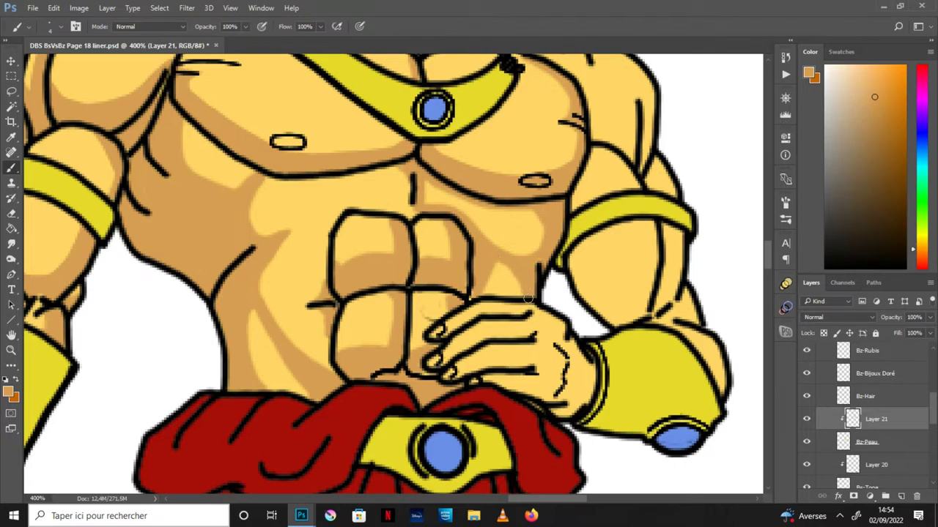
- Erase part of the dark shading on the upper-left ab
{"action": "key", "text": "ctrl+minus"}
{"action": "key", "text": "ctrl+minus"}
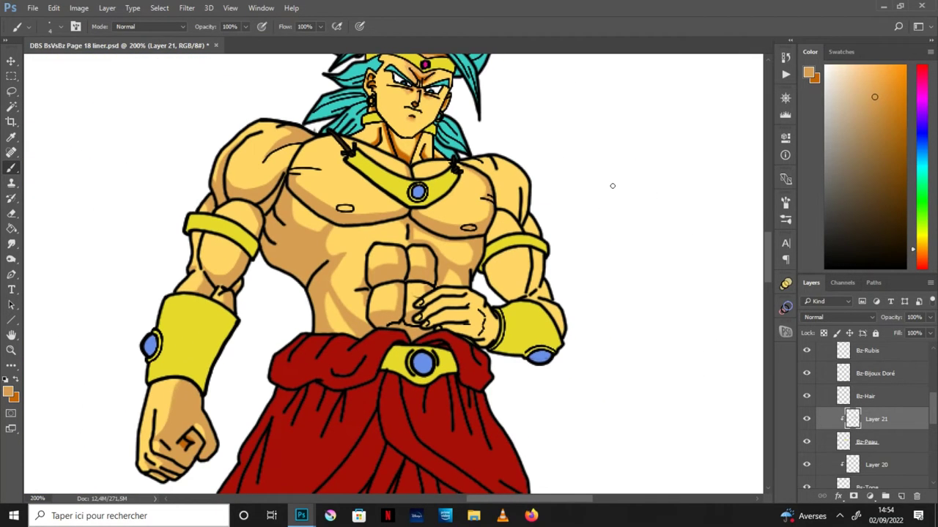
{"action": "key", "text": "ctrl+plus"}
{"action": "key", "text": "ctrl+plus"}
{"action": "key", "text": "ctrl+plus"}
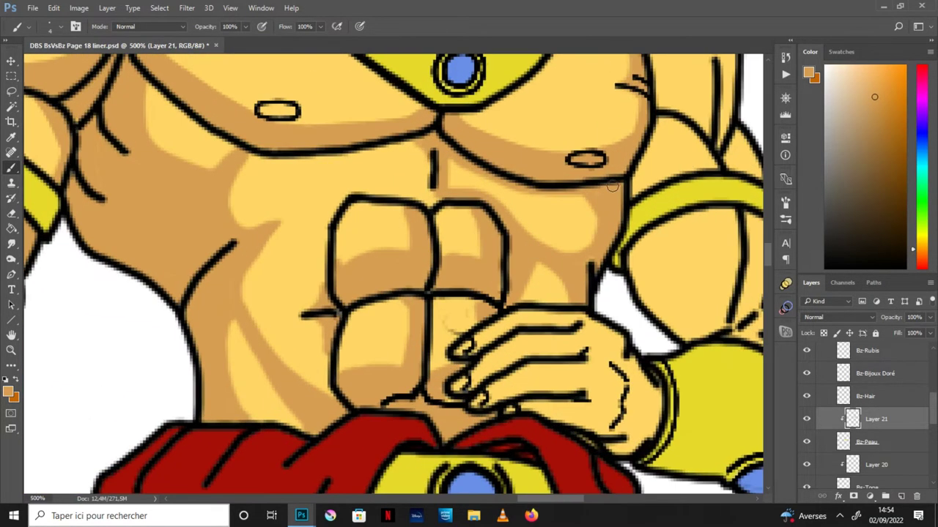
{"action": "left_click", "coordinate": [10, 213]}
{"action": "mouse_move", "coordinate": [343, 250]}
{"action": "left_mouse_down"}
{"action": "mouse_move", "coordinate": [356, 260]}
{"action": "mouse_move", "coordinate": [403, 256]}
{"action": "mouse_move", "coordinate": [395, 205]}
{"action": "left_mouse_up"}
{"action": "mouse_move", "coordinate": [347, 262]}
{"action": "left_mouse_down"}
{"action": "mouse_move", "coordinate": [383, 256]}
{"action": "mouse_move", "coordinate": [400, 215]}
{"action": "left_mouse_up"}
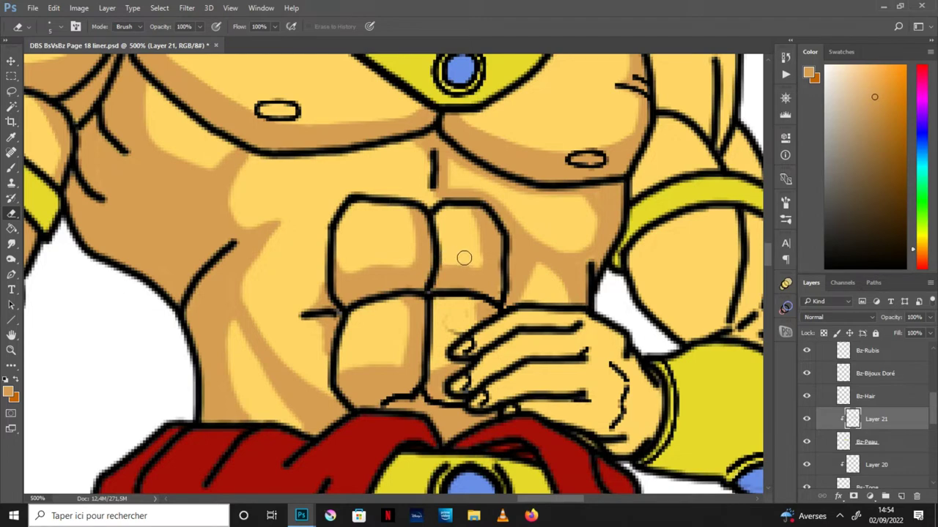
{"action": "scroll", "coordinate": [419, 273], "scroll_direction": "down", "scroll_amount": 3}
{"action": "scroll", "coordinate": [707, 124], "scroll_direction": "down", "scroll_amount": 2}
{"action": "scroll", "coordinate": [707, 123], "scroll_direction": "down", "scroll_amount": 1}
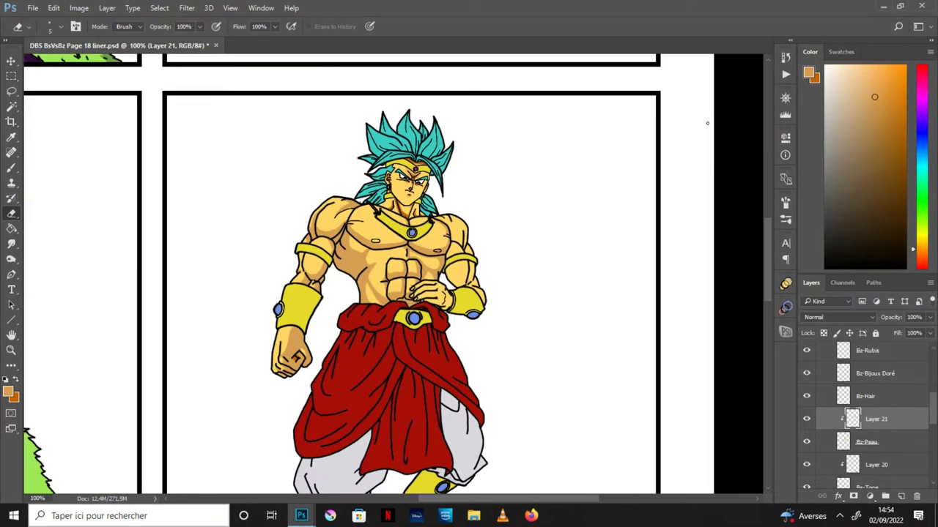
{"action": "key", "text": "ctrl+plus"}
{"action": "key", "text": "ctrl+plus"}
{"action": "key", "text": "ctrl+plus"}
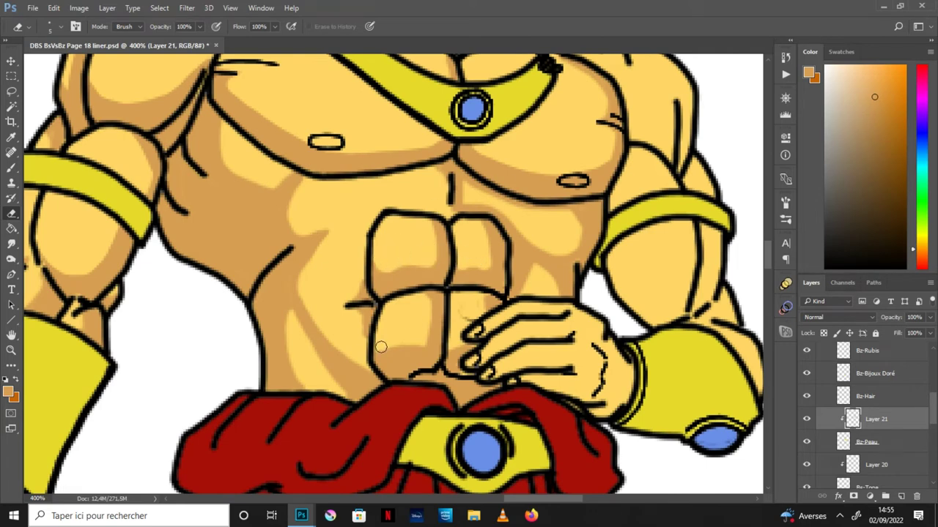
{"action": "scroll", "coordinate": [424, 257], "scroll_direction": "down", "scroll_amount": 1}
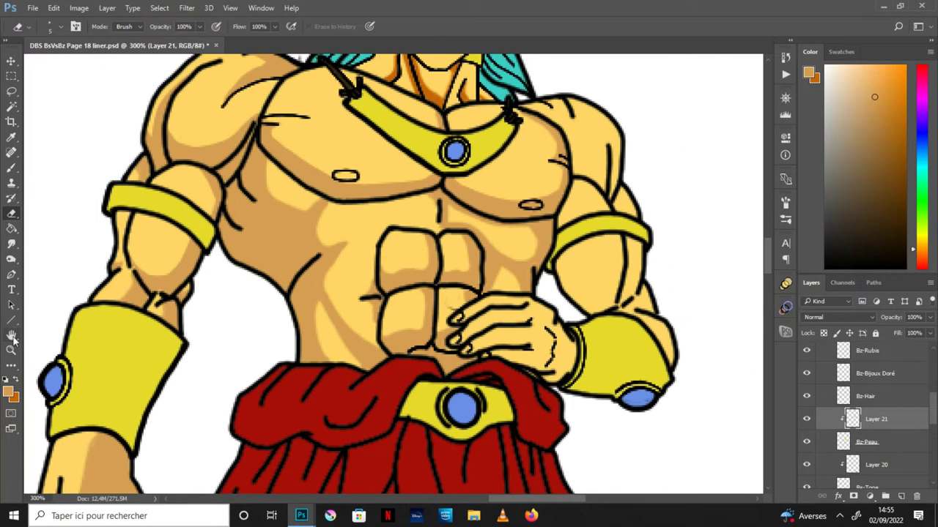
- Fill the neck below the chin with darker tan and lasso a small neck patch
{"action": "key", "text": "h"}
{"action": "scroll", "coordinate": [498, 268], "scroll_direction": "up", "scroll_amount": 5}
{"action": "scroll", "coordinate": [498, 271], "scroll_direction": "up", "scroll_amount": 2}
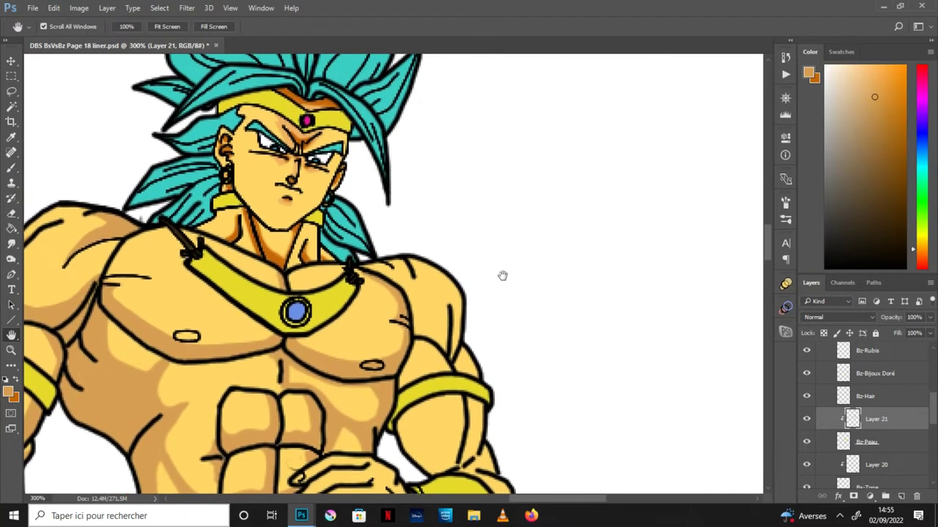
{"action": "key", "text": "ctrl+plus"}
{"action": "key", "text": "ctrl+plus"}
{"action": "key", "text": "g"}
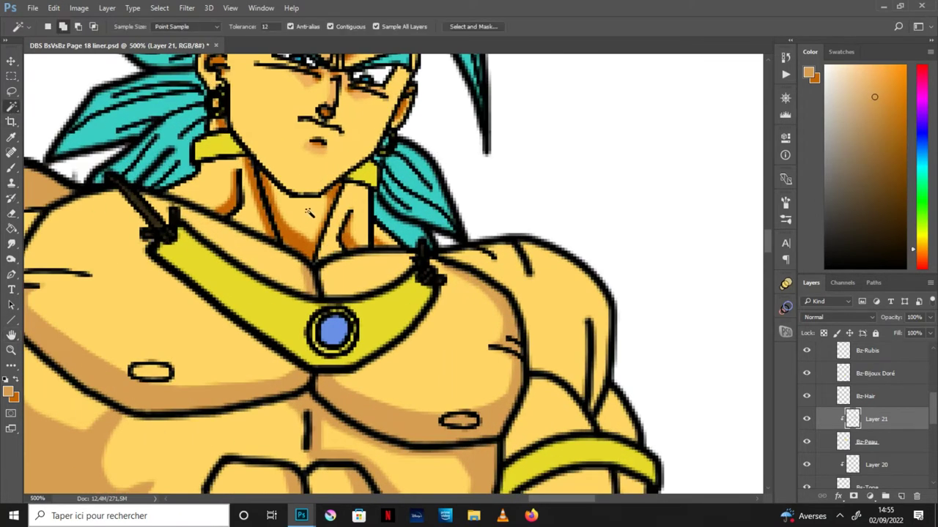
{"action": "left_click", "coordinate": [337, 208]}
{"action": "scroll", "coordinate": [349, 205], "scroll_direction": "down", "scroll_amount": 2}
{"action": "scroll", "coordinate": [348, 205], "scroll_direction": "down", "scroll_amount": 1}
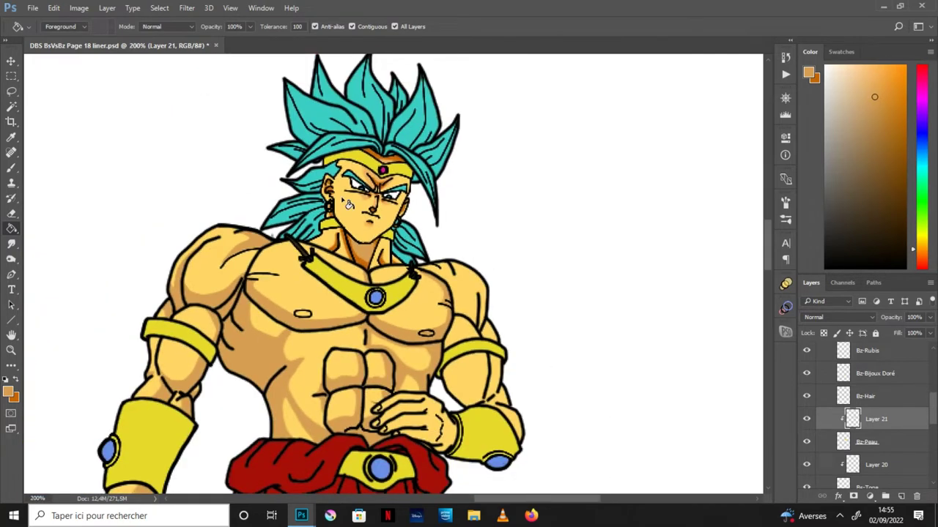
{"action": "scroll", "coordinate": [349, 205], "scroll_direction": "up", "scroll_amount": 1}
{"action": "scroll", "coordinate": [349, 205], "scroll_direction": "up", "scroll_amount": 2}
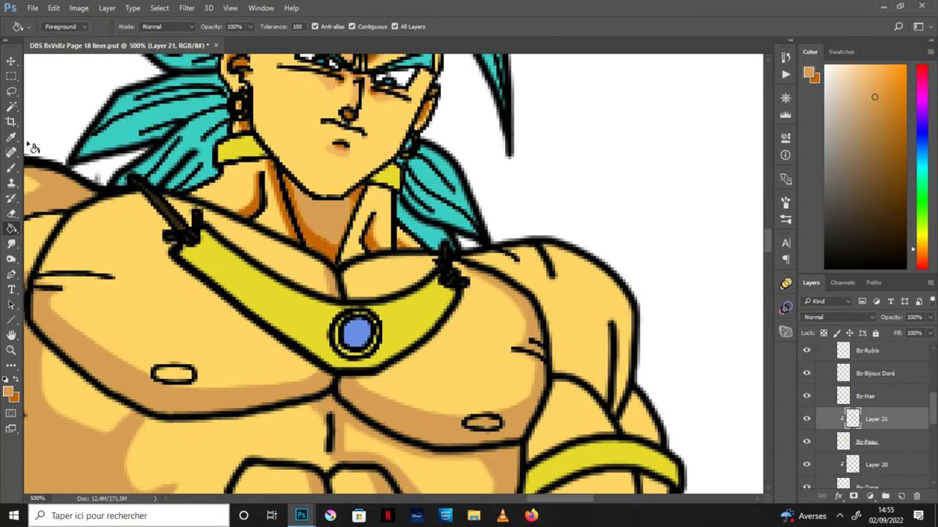
{"action": "key", "text": "l"}
{"action": "mouse_move", "coordinate": [317, 221]}
{"action": "left_mouse_down"}
{"action": "mouse_move", "coordinate": [341, 216]}
{"action": "mouse_move", "coordinate": [338, 233]}
{"action": "mouse_move", "coordinate": [320, 224]}
{"action": "left_mouse_up"}
{"action": "key", "text": "ctrl+minus"}
{"action": "key", "text": "ctrl+minus"}
{"action": "key", "text": "ctrl+minus"}
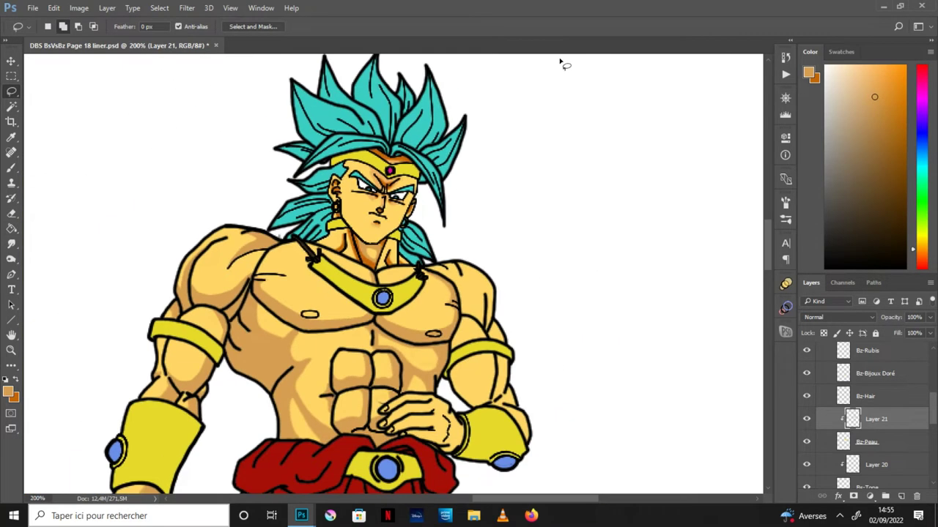
- Lasso the right shoulder's shadow area and fill it with darker tan
{"action": "key", "text": "h"}
{"action": "left_click_drag", "start_coordinate": [546, 245], "coordinate": [436, 200]}
{"action": "key", "text": "ctrl+plus"}
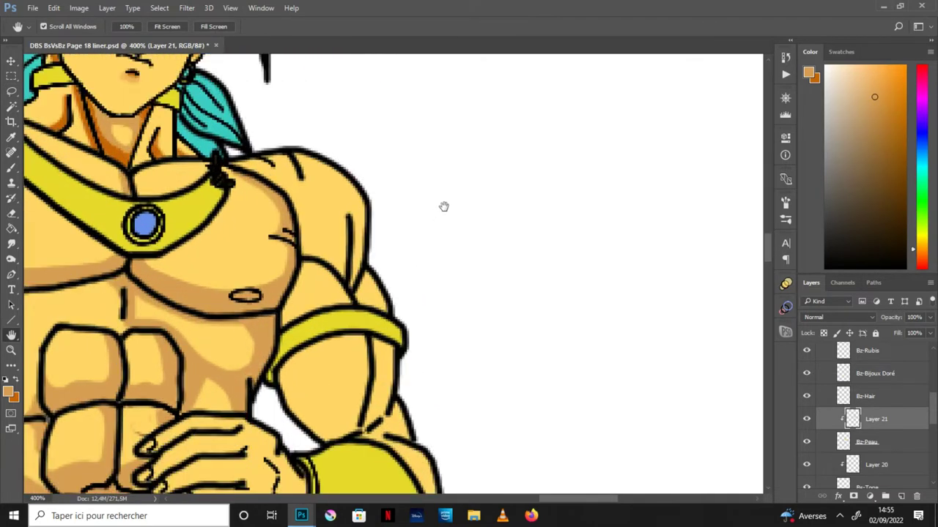
{"action": "key", "text": "ctrl+plus"}
{"action": "key", "text": "l"}
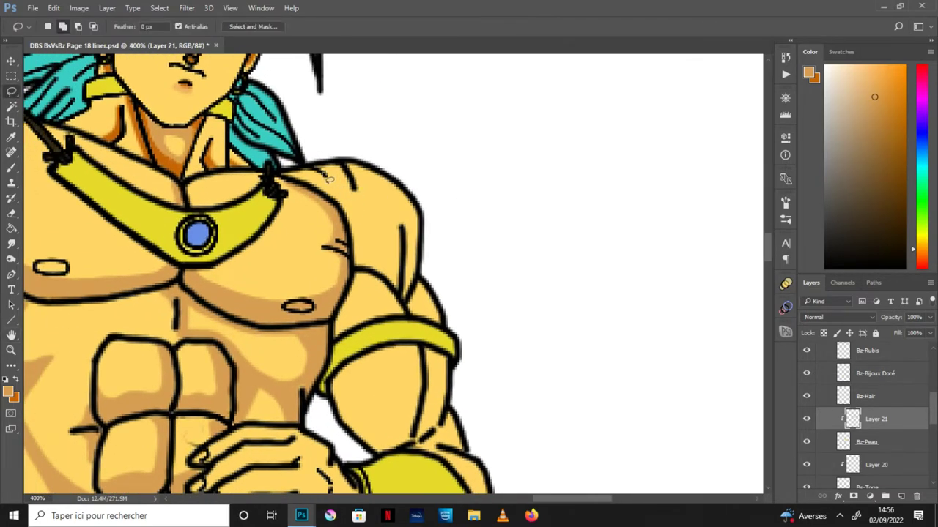
{"action": "left_click_drag", "start_coordinate": [339, 192], "coordinate": [327, 192]}
{"action": "key", "text": "g"}
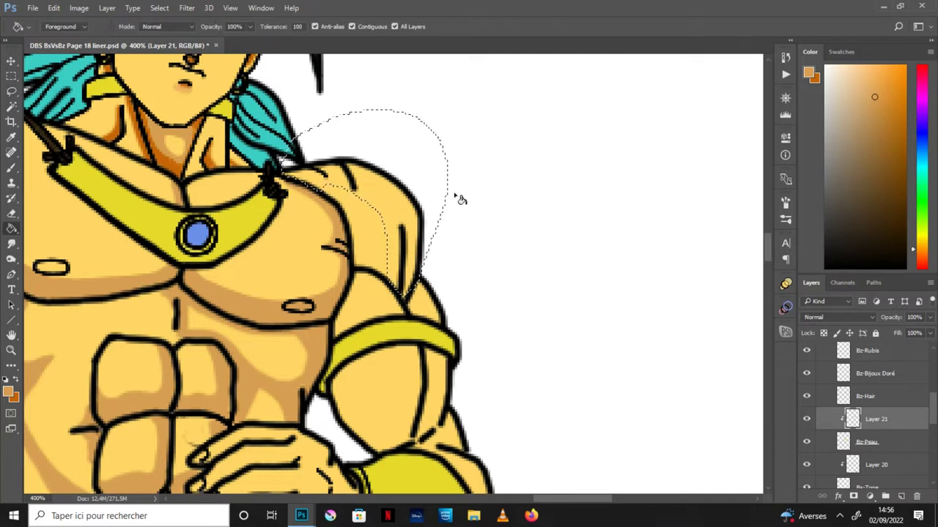
{"action": "left_click", "coordinate": [381, 220]}
{"action": "key", "text": "ctrl+d"}
- Brush darker tan over the right deltoid, the pec–deltoid gap and the upper arm
{"action": "left_click", "coordinate": [12, 167]}
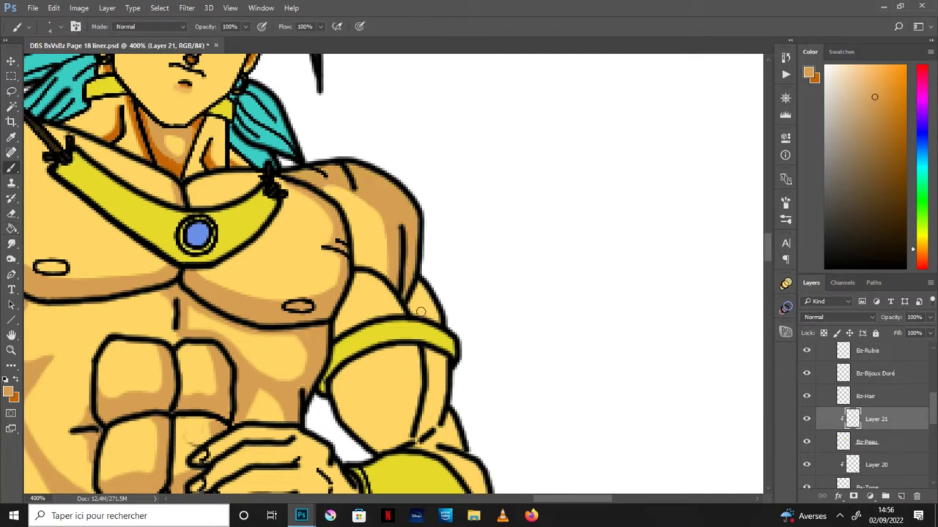
{"action": "mouse_move", "coordinate": [421, 294]}
{"action": "left_mouse_down"}
{"action": "mouse_move", "coordinate": [415, 311]}
{"action": "mouse_move", "coordinate": [439, 323]}
{"action": "left_mouse_up"}
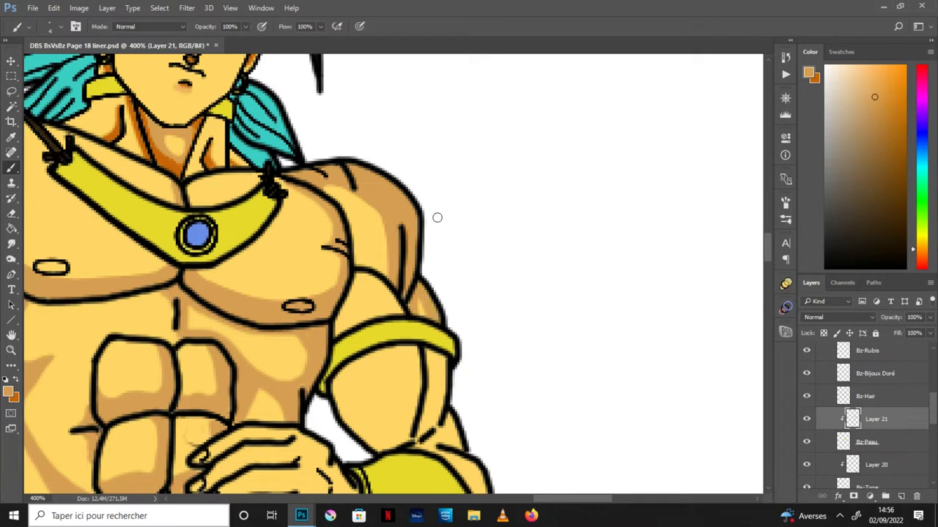
{"action": "mouse_move", "coordinate": [355, 284]}
{"action": "left_mouse_down"}
{"action": "mouse_move", "coordinate": [372, 310]}
{"action": "mouse_move", "coordinate": [338, 330]}
{"action": "mouse_move", "coordinate": [357, 276]}
{"action": "mouse_move", "coordinate": [400, 313]}
{"action": "mouse_move", "coordinate": [401, 389]}
{"action": "mouse_move", "coordinate": [381, 429]}
{"action": "mouse_move", "coordinate": [349, 432]}
{"action": "mouse_move", "coordinate": [402, 425]}
{"action": "mouse_move", "coordinate": [410, 355]}
{"action": "mouse_move", "coordinate": [417, 391]}
{"action": "left_mouse_up"}
{"action": "left_click_drag", "start_coordinate": [415, 347], "coordinate": [417, 395]}
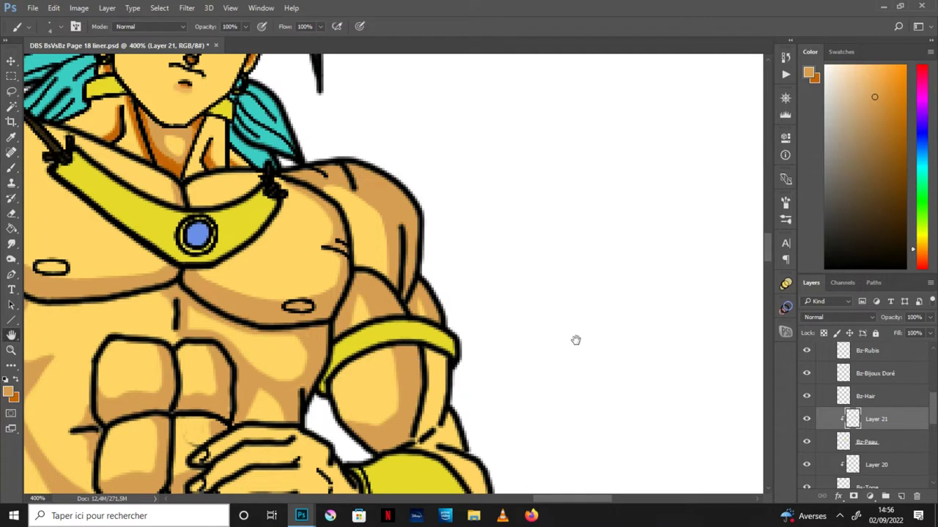
{"action": "left_click_drag", "start_coordinate": [505, 314], "coordinate": [463, 272]}
{"action": "key", "text": "l"}
{"action": "key", "text": "b"}
- Shade the arm's inner edge, the forearm near the elbow and the wrist beside the cuff
{"action": "mouse_move", "coordinate": [346, 345]}
{"action": "left_mouse_down"}
{"action": "mouse_move", "coordinate": [358, 257]}
{"action": "mouse_move", "coordinate": [375, 293]}
{"action": "mouse_move", "coordinate": [361, 333]}
{"action": "mouse_move", "coordinate": [360, 255]}
{"action": "left_mouse_up"}
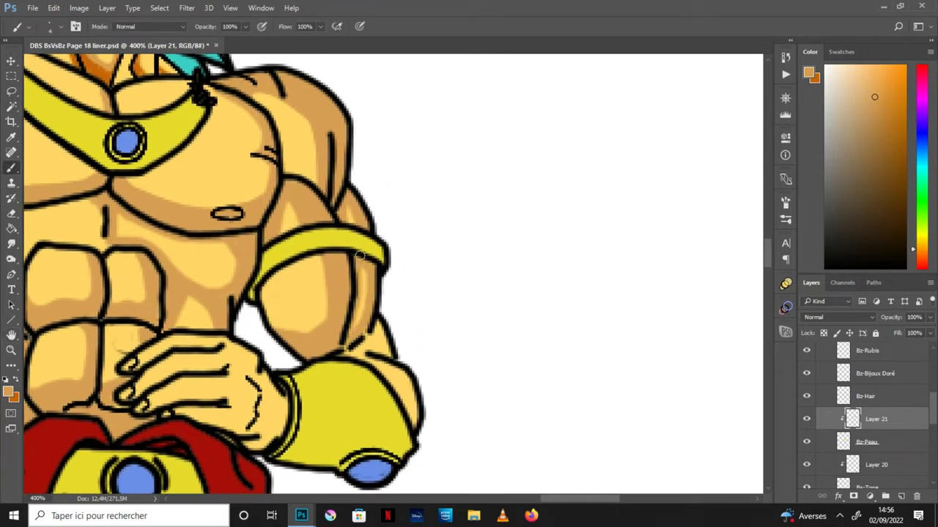
{"action": "mouse_move", "coordinate": [386, 360]}
{"action": "left_mouse_down"}
{"action": "mouse_move", "coordinate": [378, 327]}
{"action": "mouse_move", "coordinate": [349, 360]}
{"action": "mouse_move", "coordinate": [383, 337]}
{"action": "mouse_move", "coordinate": [413, 423]}
{"action": "mouse_move", "coordinate": [372, 356]}
{"action": "left_mouse_up"}
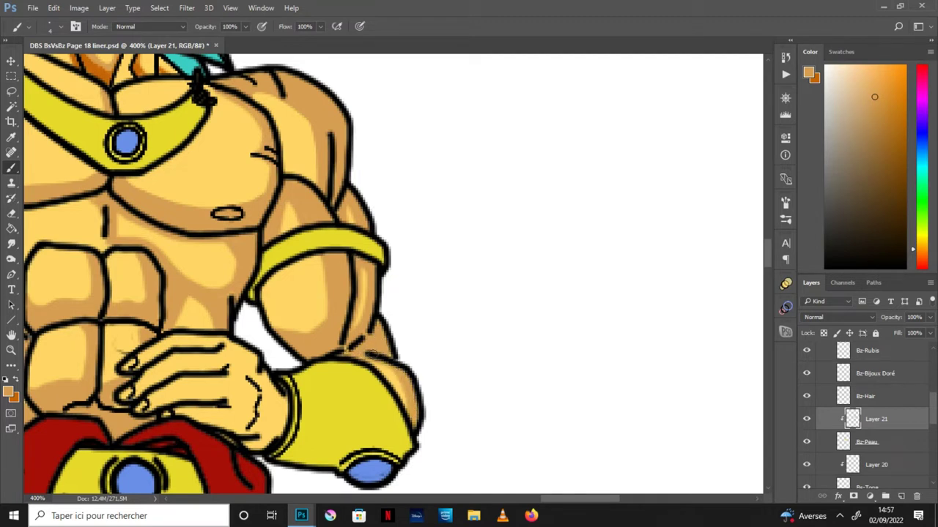
{"action": "mouse_move", "coordinate": [249, 439]}
{"action": "left_mouse_down"}
{"action": "mouse_move", "coordinate": [265, 370]}
{"action": "mouse_move", "coordinate": [253, 440]}
{"action": "left_mouse_up"}
{"action": "mouse_move", "coordinate": [272, 388]}
{"action": "left_mouse_down"}
{"action": "mouse_move", "coordinate": [281, 433]}
{"action": "mouse_move", "coordinate": [268, 422]}
{"action": "left_mouse_up"}
{"action": "left_click_drag", "start_coordinate": [46, 373], "coordinate": [225, 337]}
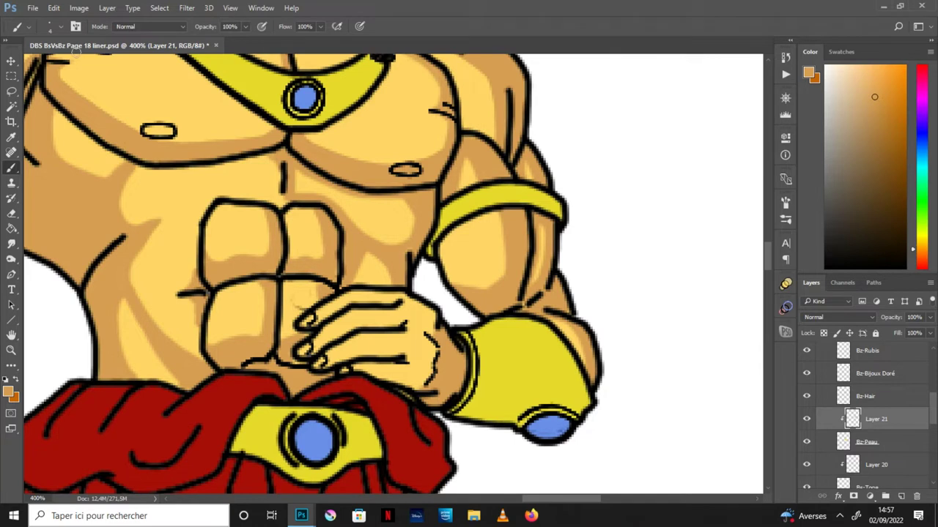
- Adjust the brush size and shade a thin strip under the finger line of the hand
{"action": "left_click", "coordinate": [60, 28]}
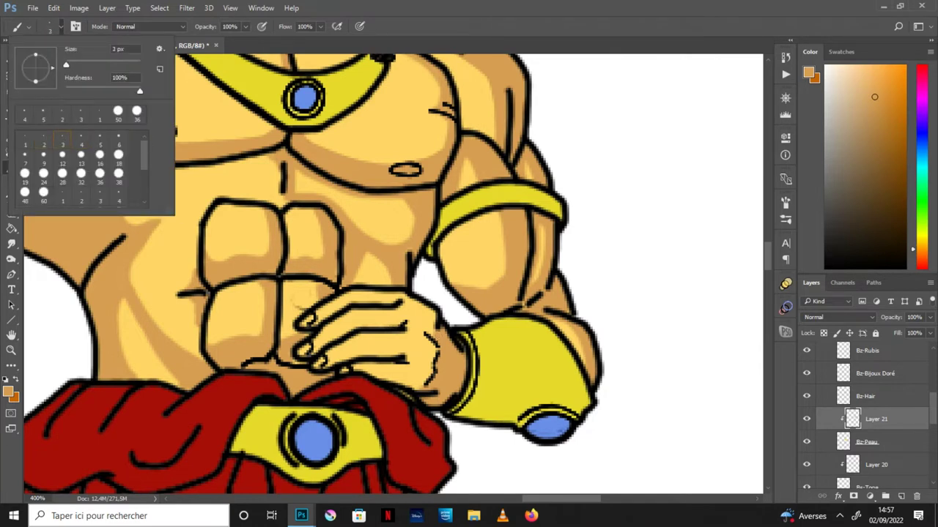
{"action": "left_click", "coordinate": [373, 356]}
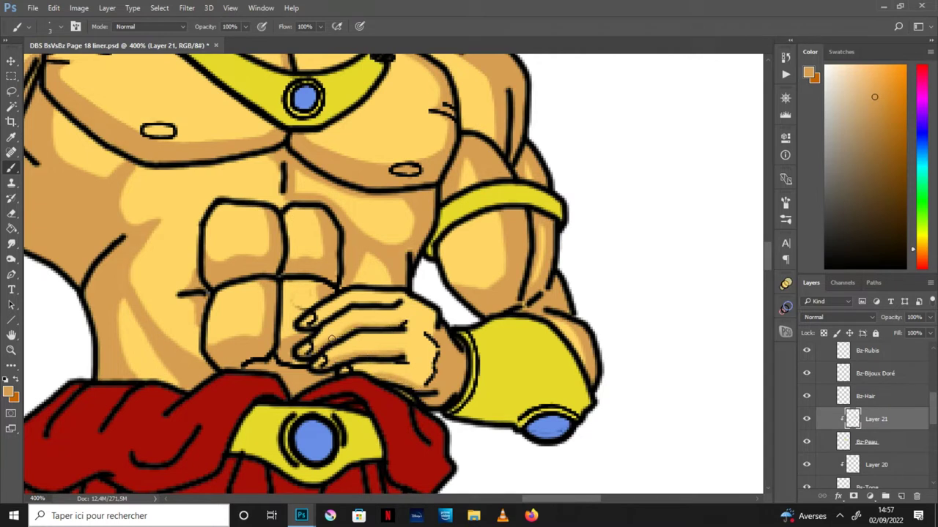
{"action": "left_click_drag", "start_coordinate": [390, 303], "coordinate": [339, 314]}
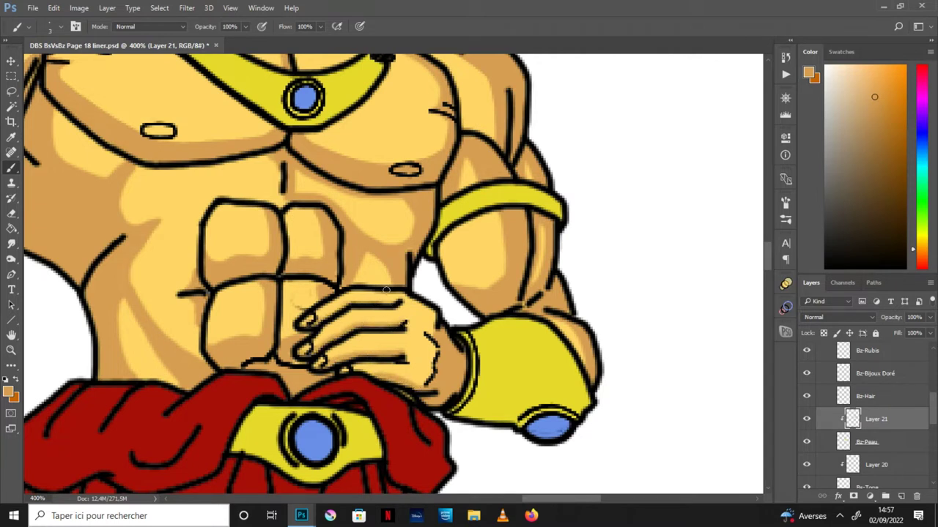
{"action": "key", "text": "ctrl+minus"}
{"action": "key", "text": "ctrl+minus"}
{"action": "key", "text": "ctrl+minus"}
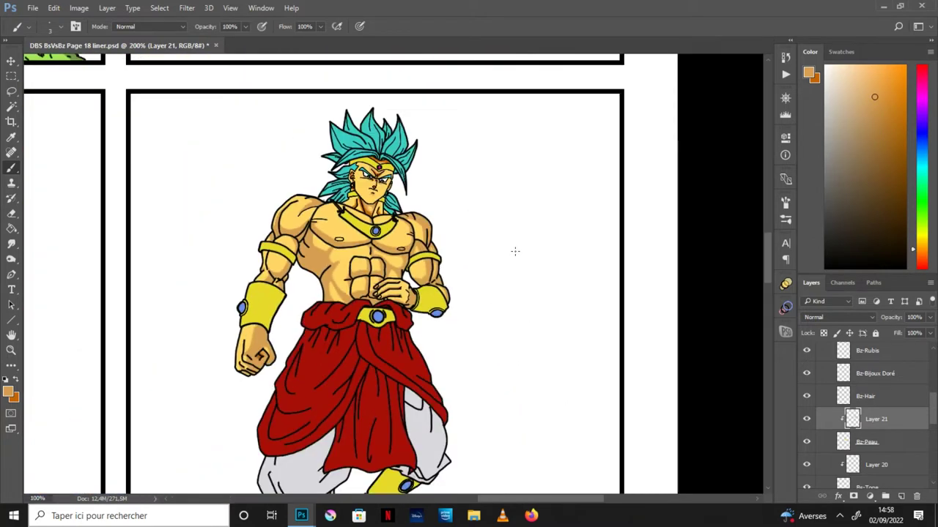
- Make darker orange the paint colour and shade between the abs and the red cloth
{"action": "key", "text": "h"}
{"action": "key", "text": "ctrl+minus"}
{"action": "key", "text": "ctrl+minus"}
{"action": "mouse_move", "coordinate": [517, 386]}
{"action": "left_mouse_down"}
{"action": "mouse_move", "coordinate": [481, 389]}
{"action": "mouse_move", "coordinate": [489, 394]}
{"action": "mouse_move", "coordinate": [398, 310]}
{"action": "mouse_move", "coordinate": [430, 329]}
{"action": "left_mouse_up"}
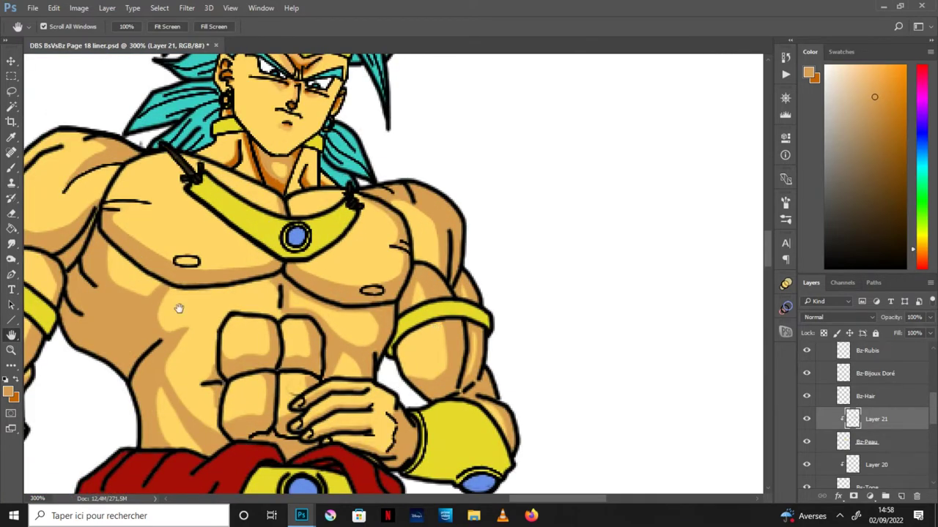
{"action": "key", "text": "b"}
{"action": "left_click", "coordinate": [17, 381]}
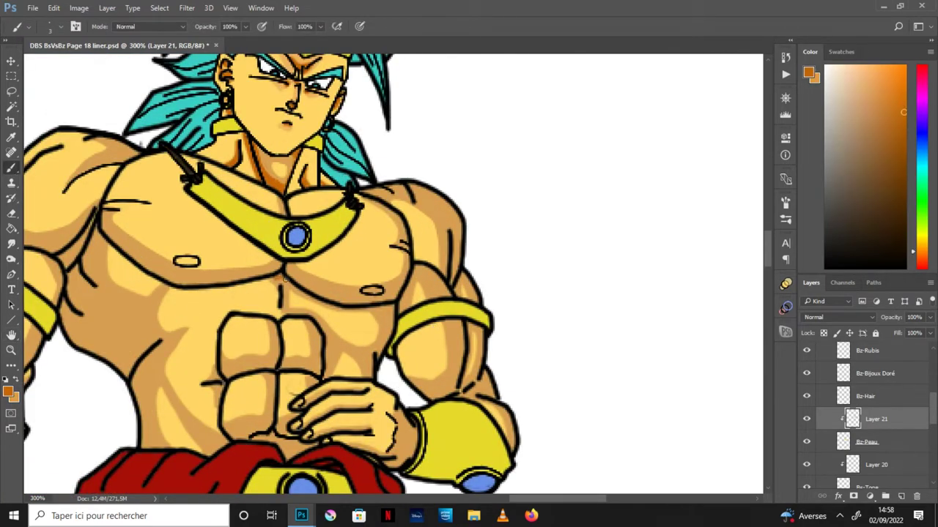
{"action": "key", "text": "ctrl+minus"}
{"action": "key", "text": "ctrl+minus"}
{"action": "key", "text": "ctrl+minus"}
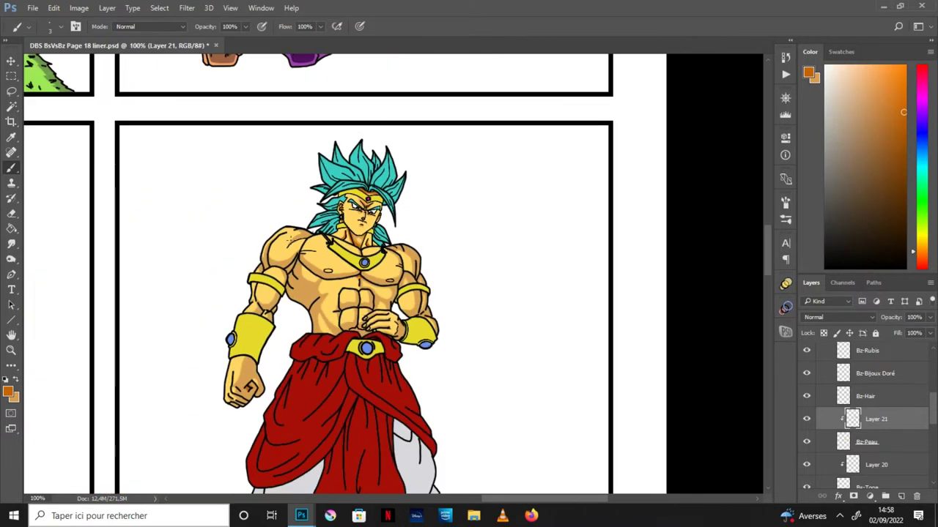
{"action": "key", "text": "ctrl+plus"}
{"action": "key", "text": "ctrl+plus"}
{"action": "key", "text": "ctrl+plus"}
{"action": "left_click_drag", "start_coordinate": [51, 286], "coordinate": [50, 199]}
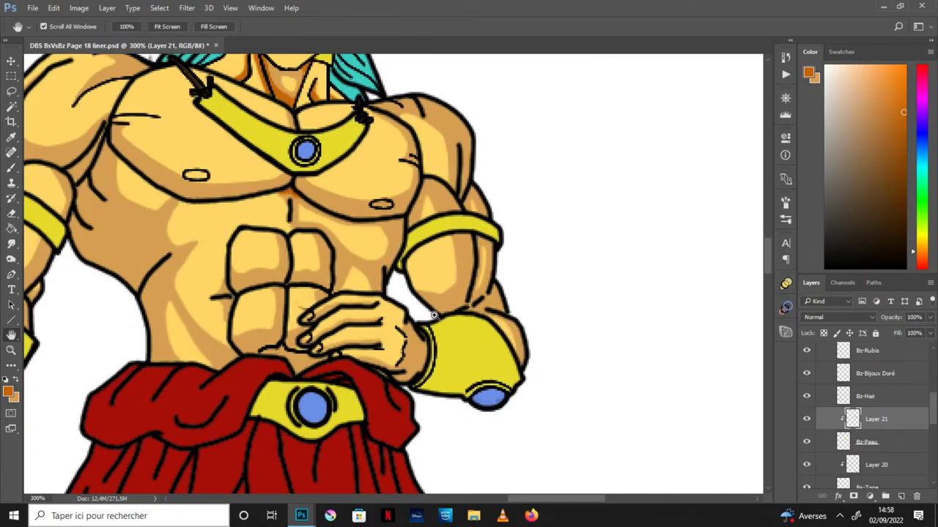
{"action": "key", "text": "ctrl+plus"}
{"action": "mouse_move", "coordinate": [265, 402]}
{"action": "left_mouse_down"}
{"action": "mouse_move", "coordinate": [289, 388]}
{"action": "mouse_move", "coordinate": [250, 378]}
{"action": "left_mouse_up"}
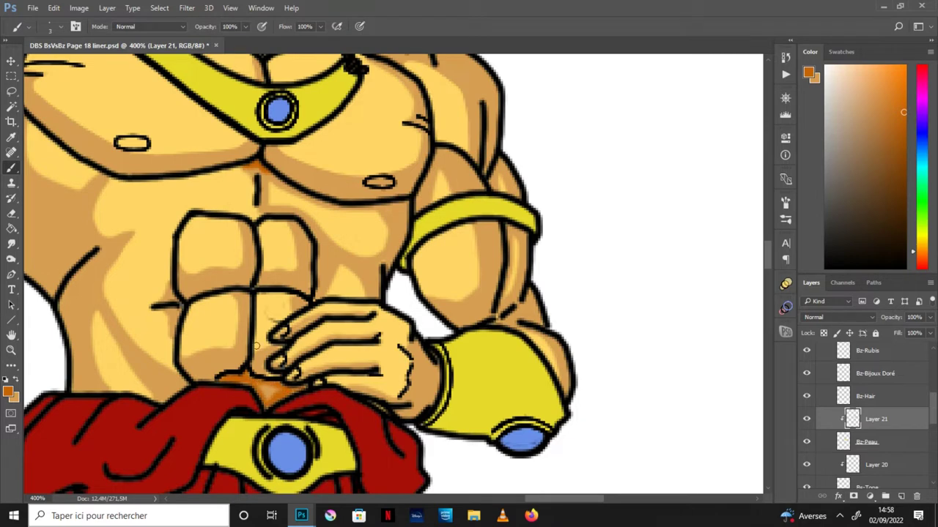
- Paint darker orange strokes along a chest muscle line, the upper arm and the forearm
{"action": "key", "text": "ctrl+minus"}
{"action": "key", "text": "ctrl+minus"}
{"action": "key", "text": "ctrl+minus"}
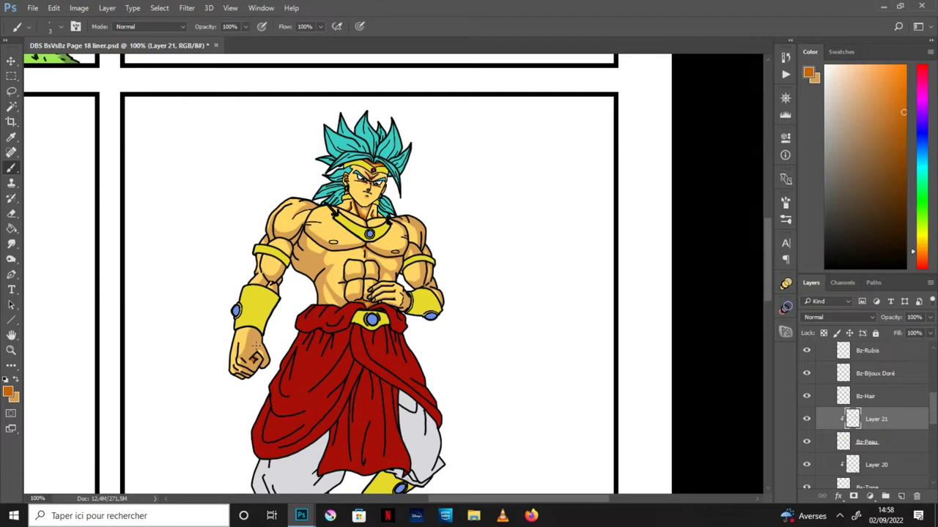
{"action": "key", "text": "ctrl+plus"}
{"action": "key", "text": "ctrl+plus"}
{"action": "key", "text": "ctrl+plus"}
{"action": "left_click_drag", "start_coordinate": [15, 95], "coordinate": [12, 176]}
{"action": "left_click", "coordinate": [12, 170]}
{"action": "mouse_move", "coordinate": [173, 271]}
{"action": "left_mouse_down"}
{"action": "mouse_move", "coordinate": [173, 333]}
{"action": "mouse_move", "coordinate": [143, 362]}
{"action": "left_mouse_up"}
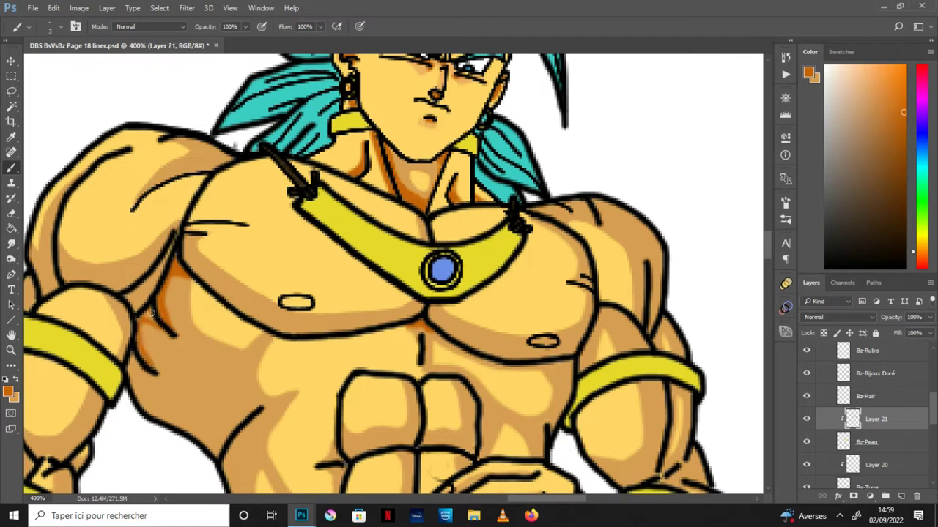
{"action": "left_click_drag", "start_coordinate": [162, 308], "coordinate": [175, 335]}
{"action": "mouse_move", "coordinate": [142, 369]}
{"action": "left_mouse_down"}
{"action": "mouse_move", "coordinate": [155, 414]}
{"action": "mouse_move", "coordinate": [130, 356]}
{"action": "left_mouse_up"}
{"action": "mouse_move", "coordinate": [198, 440]}
{"action": "left_mouse_down"}
{"action": "mouse_move", "coordinate": [230, 426]}
{"action": "mouse_move", "coordinate": [208, 446]}
{"action": "left_mouse_up"}
- Try a shading stroke near the chest and armpit line, then undo it
{"action": "key", "text": "ctrl+minus"}
{"action": "key", "text": "ctrl+minus"}
{"action": "key", "text": "ctrl+minus"}
{"action": "key", "text": "ctrl+minus"}
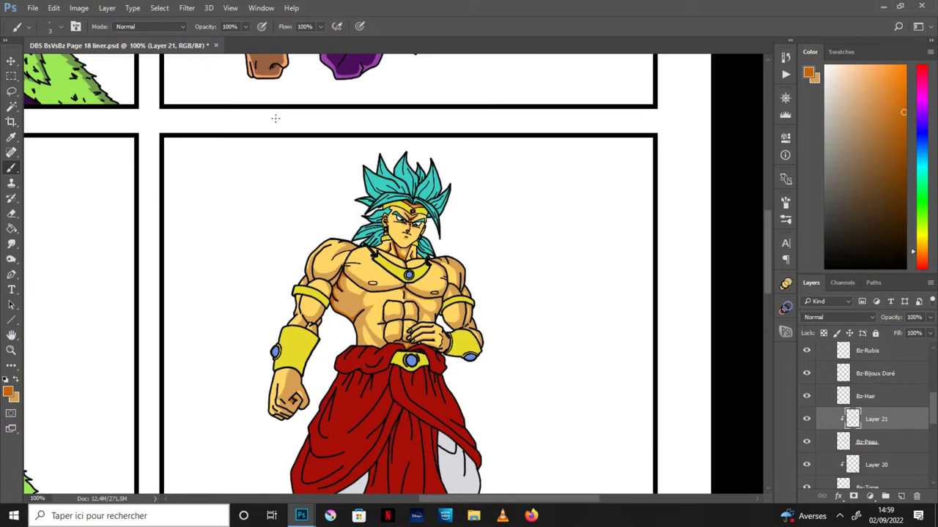
{"action": "key", "text": "ctrl+plus"}
{"action": "key", "text": "ctrl+plus"}
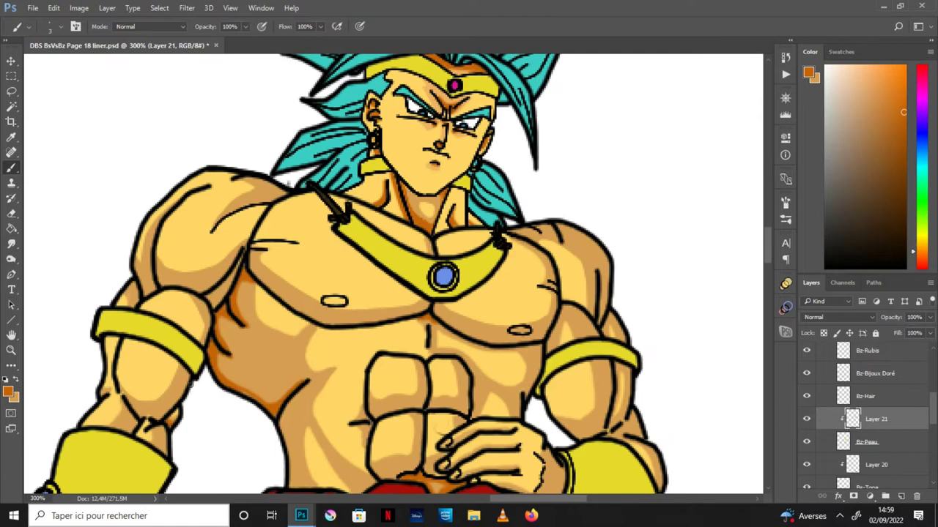
{"action": "left_click_drag", "start_coordinate": [227, 298], "coordinate": [214, 280]}
{"action": "key", "text": "ctrl+z"}
{"action": "key", "text": "ctrl+minus"}
{"action": "key", "text": "ctrl+minus"}
{"action": "key", "text": "ctrl+minus"}
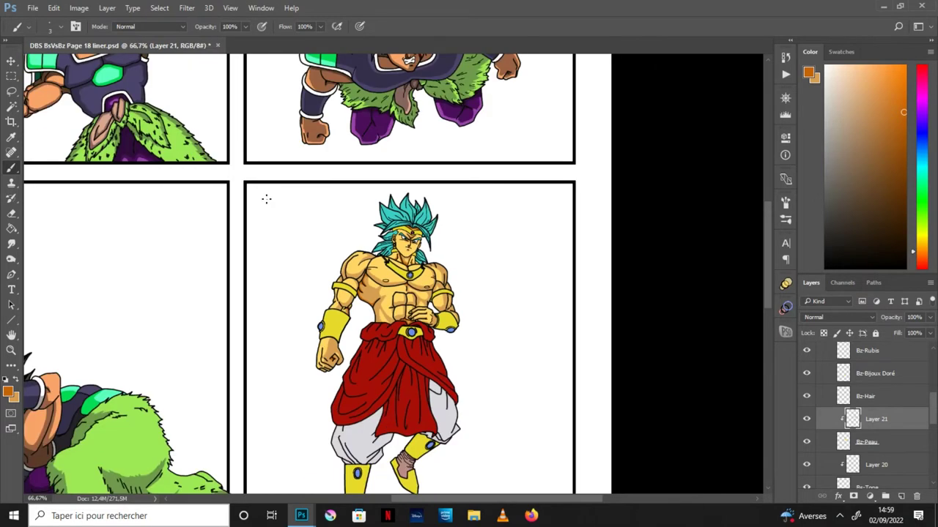
- Save the document, then add a new layer clipped to the Bz-Hair layer
{"action": "key", "text": "h"}
{"action": "left_click_drag", "start_coordinate": [471, 290], "coordinate": [386, 235]}
{"action": "left_click", "coordinate": [32, 7]}
{"action": "left_click", "coordinate": [51, 126]}
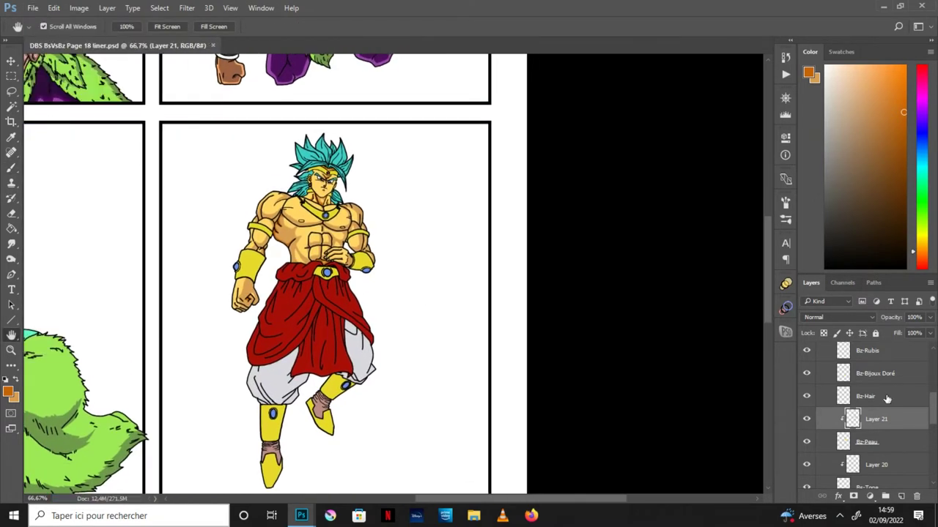
{"action": "left_click", "coordinate": [891, 400]}
{"action": "left_click", "coordinate": [901, 496]}
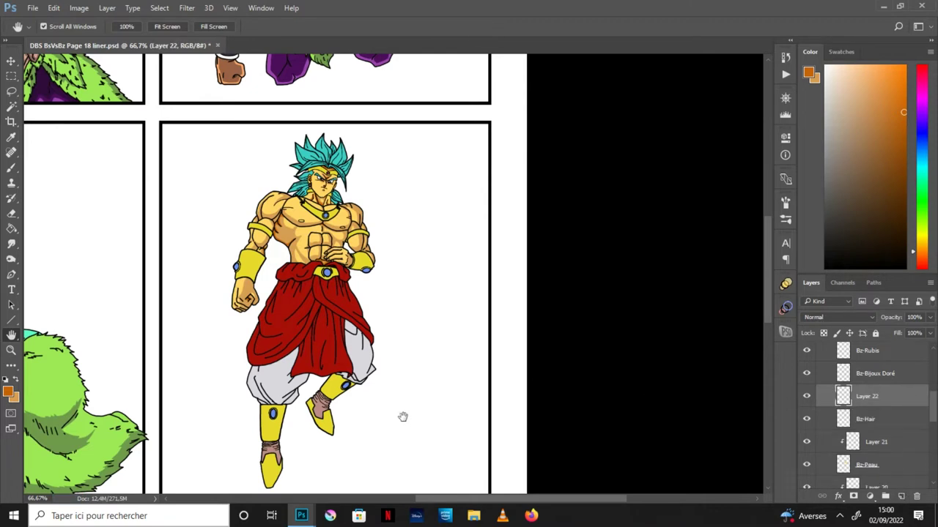
{"action": "left_click", "coordinate": [879, 407], "text": "alt"}
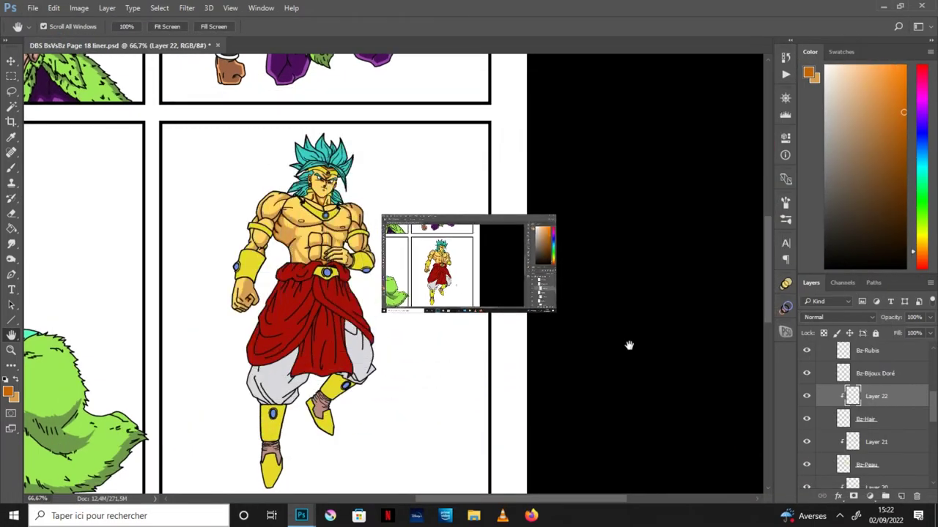
- Sample the dark purple hair-shading colour from the colour reference sheet
{"action": "scroll", "coordinate": [410, 293], "scroll_direction": "up", "scroll_amount": 3}
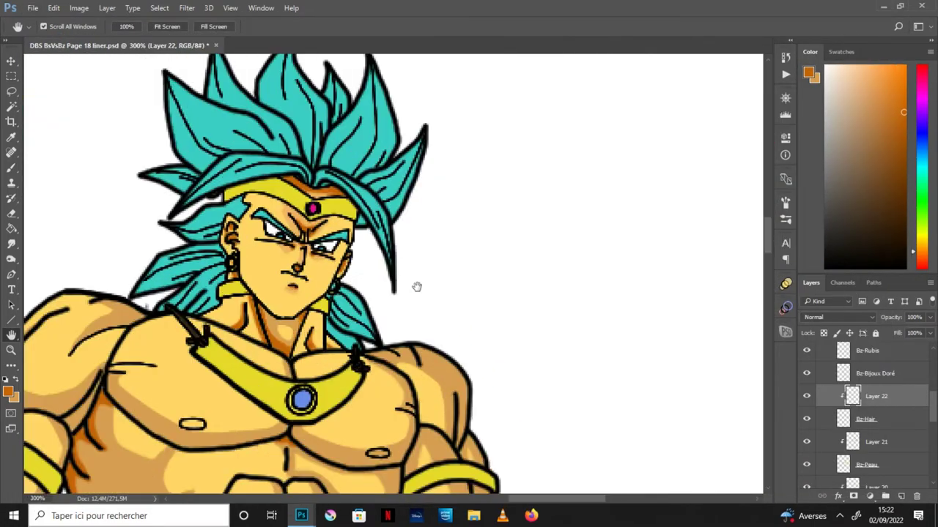
{"action": "scroll", "coordinate": [449, 318], "scroll_direction": "up", "scroll_amount": 1}
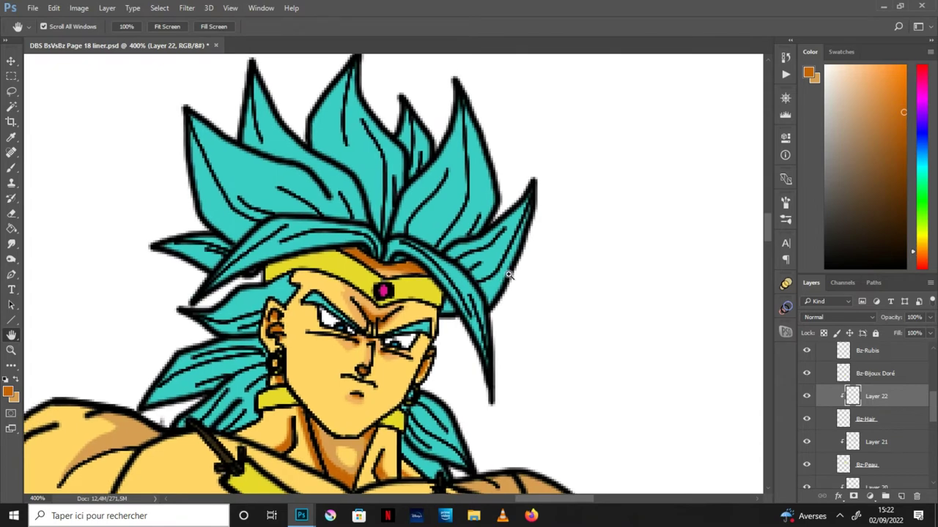
{"action": "scroll", "coordinate": [546, 281], "scroll_direction": "up", "scroll_amount": 1}
{"action": "scroll", "coordinate": [546, 281], "scroll_direction": "down", "scroll_amount": 2}
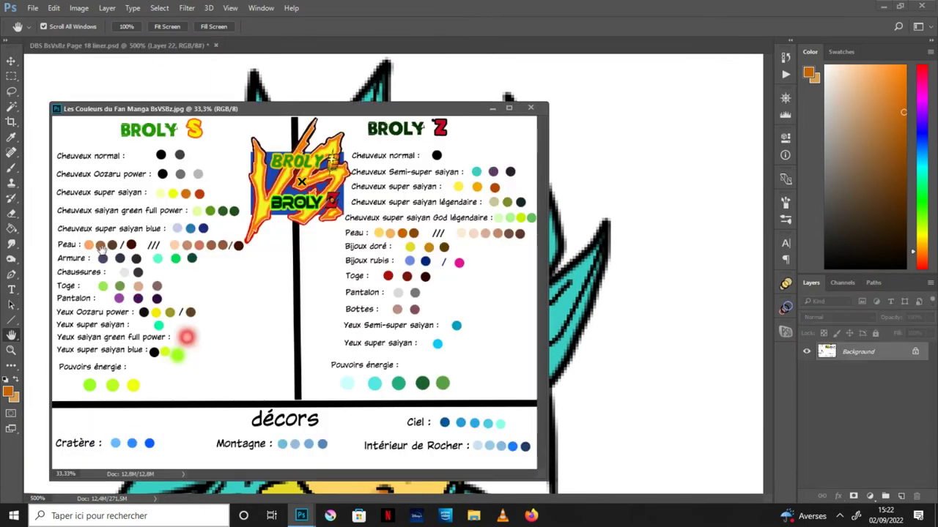
{"action": "left_click", "coordinate": [12, 137]}
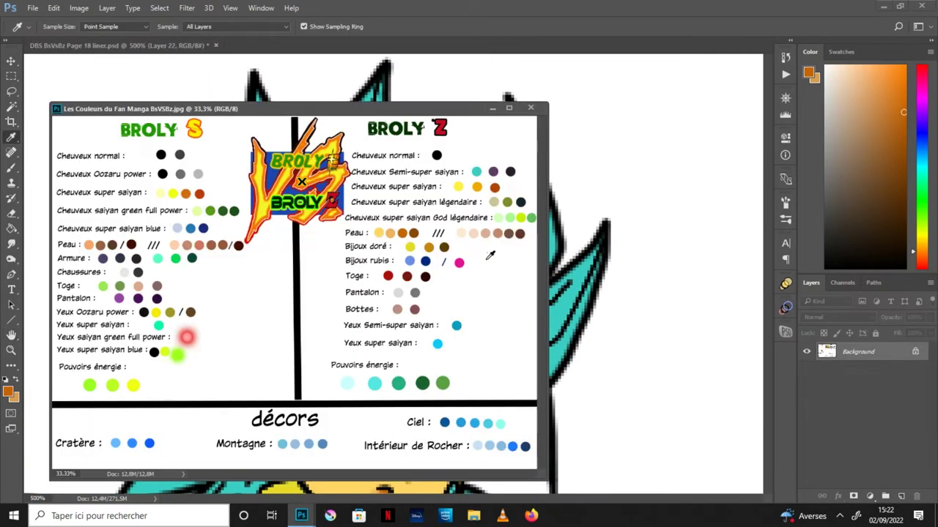
{"action": "left_click", "coordinate": [494, 173]}
{"action": "key", "text": "x"}
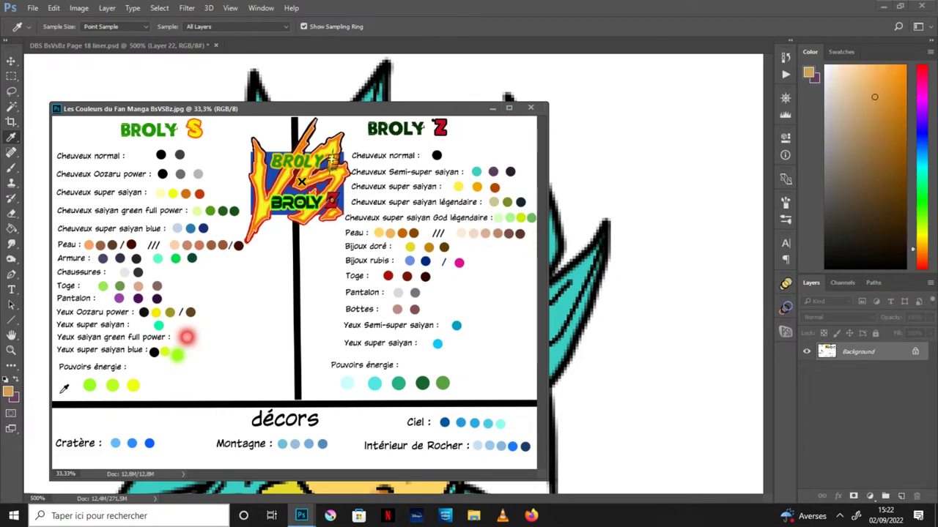
{"action": "left_click", "coordinate": [512, 172]}
{"action": "left_click", "coordinate": [493, 110]}
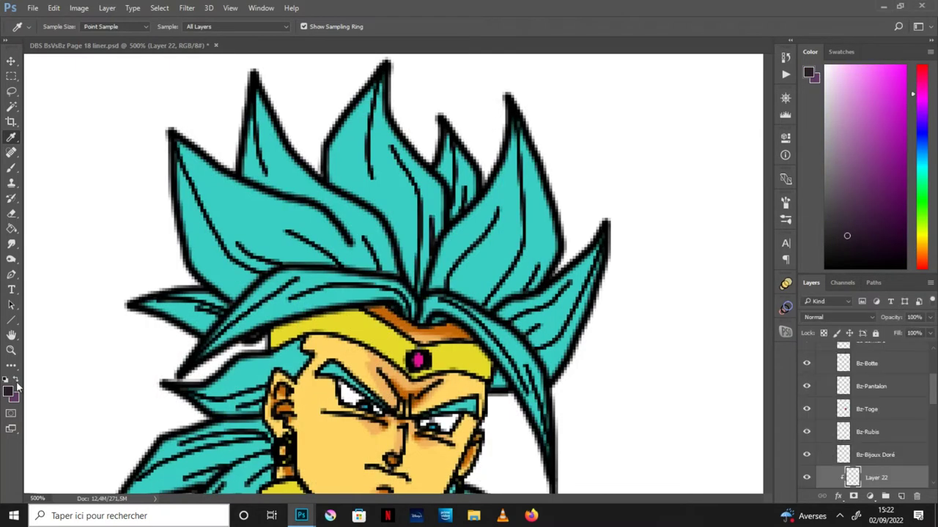
{"action": "key", "text": "h"}
{"action": "scroll", "coordinate": [493, 272], "scroll_direction": "up", "scroll_amount": 2}
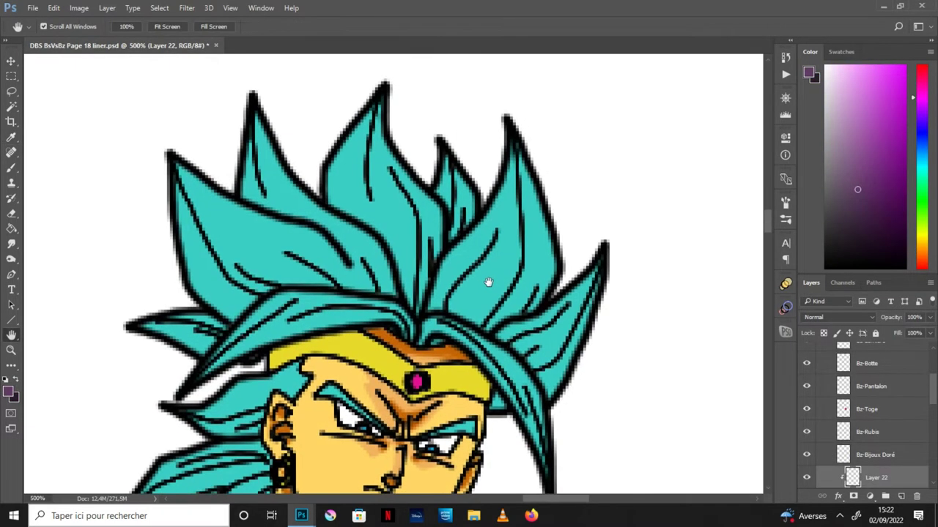
{"action": "key", "text": "l"}
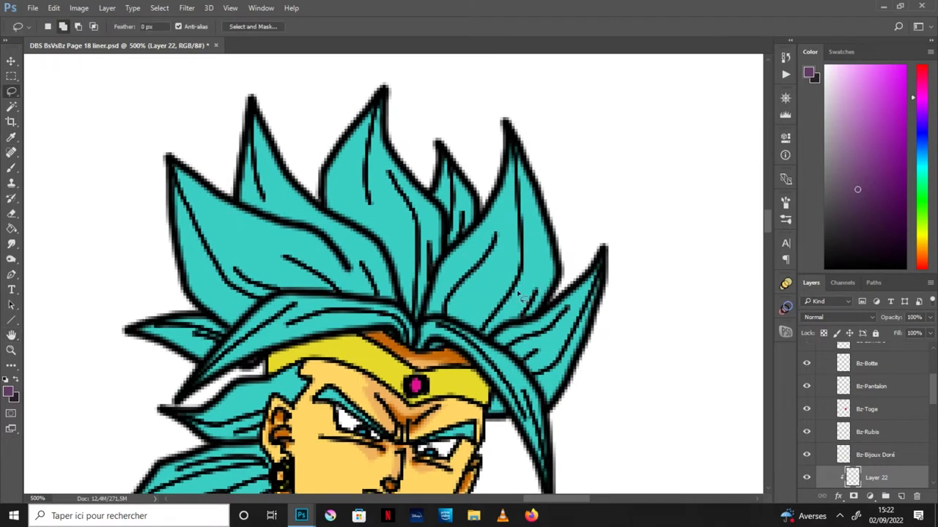
- Lasso the first right-side hair strand and fill it with purple
{"action": "mouse_move", "coordinate": [546, 296]}
{"action": "left_mouse_down"}
{"action": "mouse_move", "coordinate": [529, 300]}
{"action": "mouse_move", "coordinate": [515, 323]}
{"action": "mouse_move", "coordinate": [526, 284]}
{"action": "left_mouse_up"}
{"action": "mouse_move", "coordinate": [534, 281]}
{"action": "left_mouse_down"}
{"action": "mouse_move", "coordinate": [522, 154]}
{"action": "mouse_move", "coordinate": [526, 245]}
{"action": "mouse_move", "coordinate": [507, 313]}
{"action": "mouse_move", "coordinate": [485, 333]}
{"action": "mouse_move", "coordinate": [501, 248]}
{"action": "mouse_move", "coordinate": [458, 289]}
{"action": "mouse_move", "coordinate": [494, 236]}
{"action": "left_mouse_up"}
{"action": "mouse_move", "coordinate": [451, 267]}
{"action": "left_mouse_down"}
{"action": "mouse_move", "coordinate": [428, 323]}
{"action": "mouse_move", "coordinate": [484, 338]}
{"action": "mouse_move", "coordinate": [506, 291]}
{"action": "mouse_move", "coordinate": [522, 283]}
{"action": "left_mouse_up"}
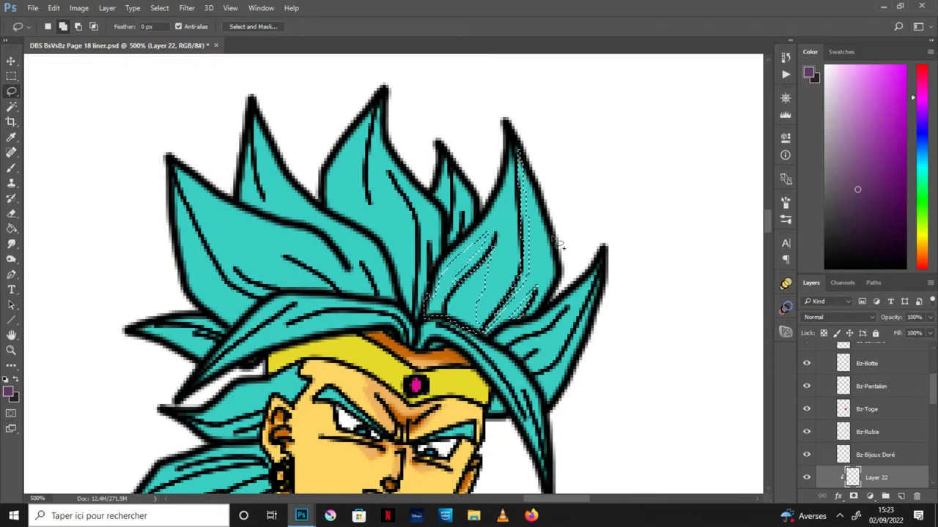
{"action": "key", "text": "g"}
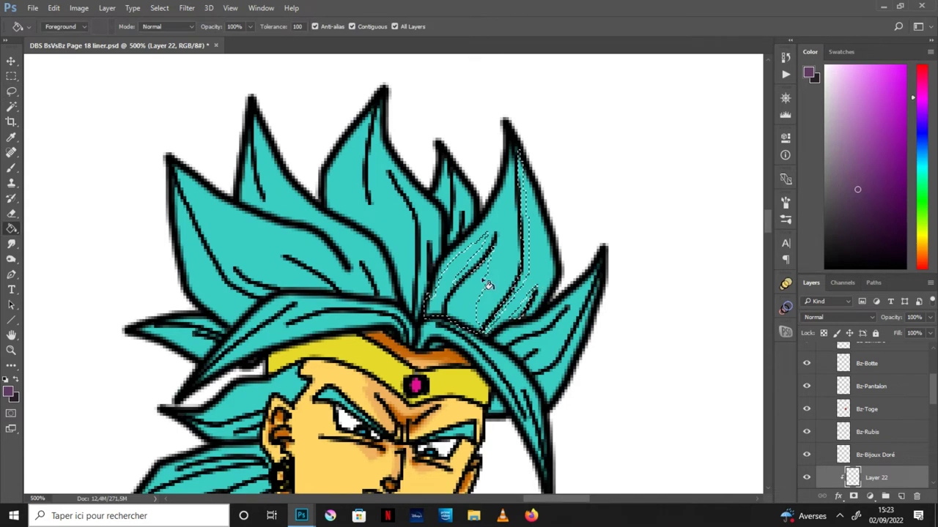
{"action": "left_click", "coordinate": [487, 285]}
{"action": "key", "text": "ctrl+d"}
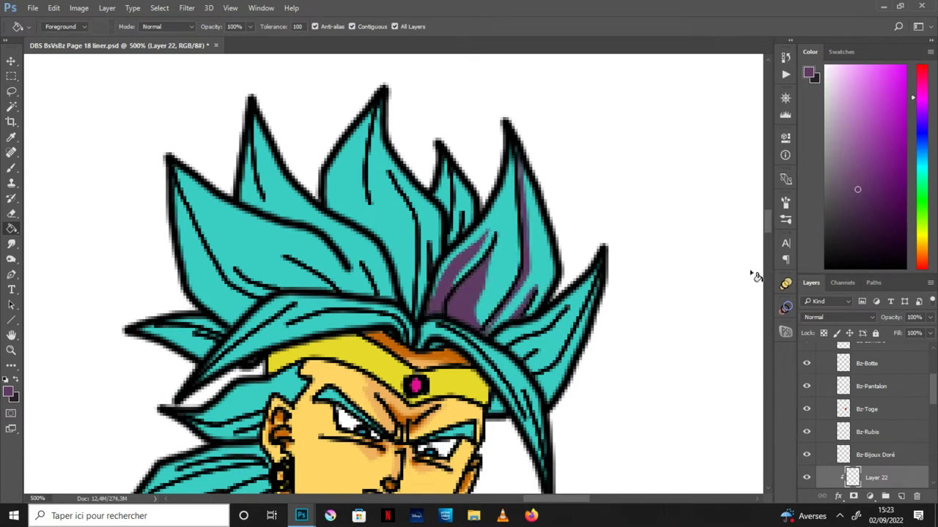
- Lasso a second hair strand on the right and fill it with purple
{"action": "key", "text": "l"}
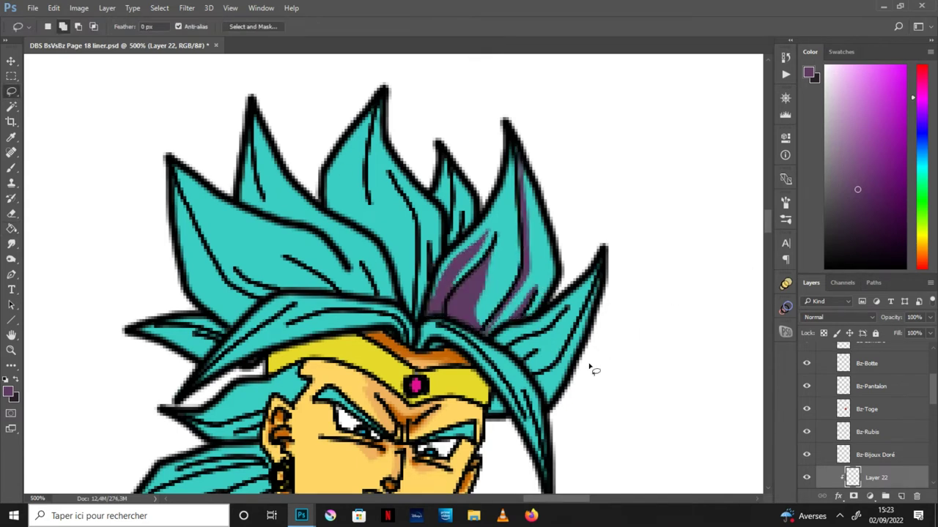
{"action": "mouse_move", "coordinate": [598, 280]}
{"action": "left_mouse_down"}
{"action": "mouse_move", "coordinate": [556, 376]}
{"action": "mouse_move", "coordinate": [596, 284]}
{"action": "left_mouse_up"}
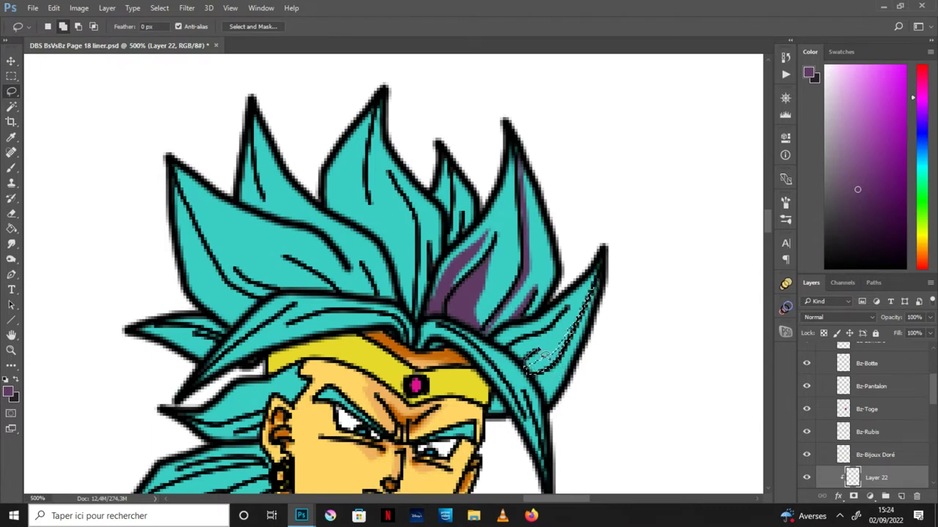
{"action": "left_click_drag", "start_coordinate": [521, 365], "coordinate": [549, 339]}
{"action": "left_click_drag", "start_coordinate": [569, 313], "coordinate": [498, 350]}
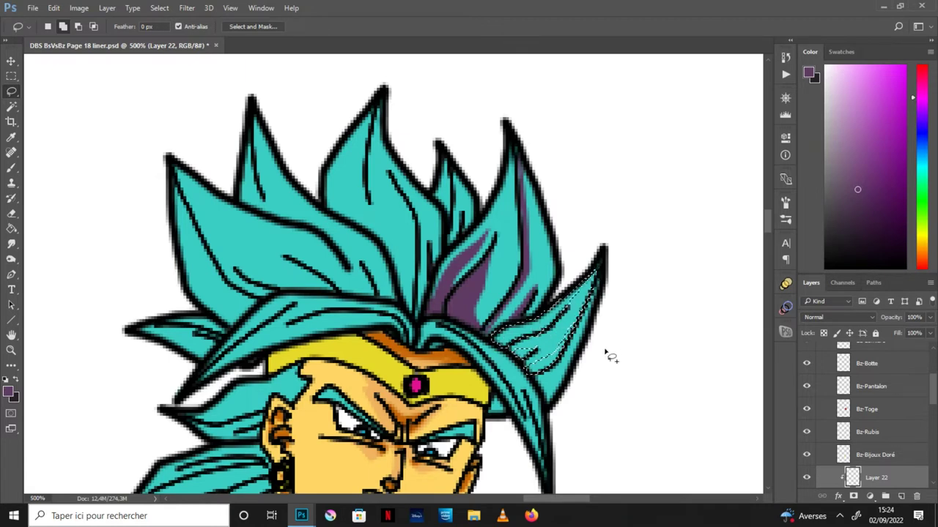
{"action": "left_click", "coordinate": [11, 228]}
{"action": "left_click", "coordinate": [586, 311]}
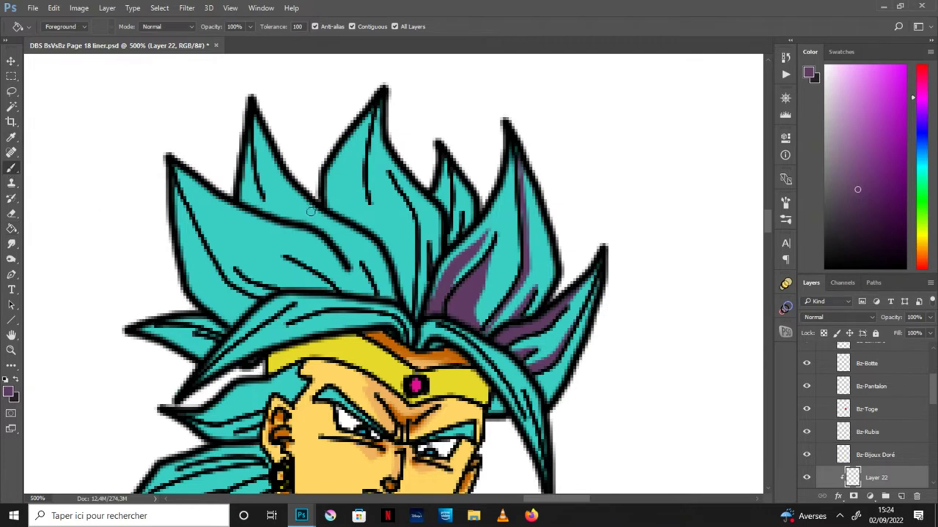
- Brush dark purple shading up the right hair strand toward the spike tip
{"action": "left_click", "coordinate": [11, 168]}
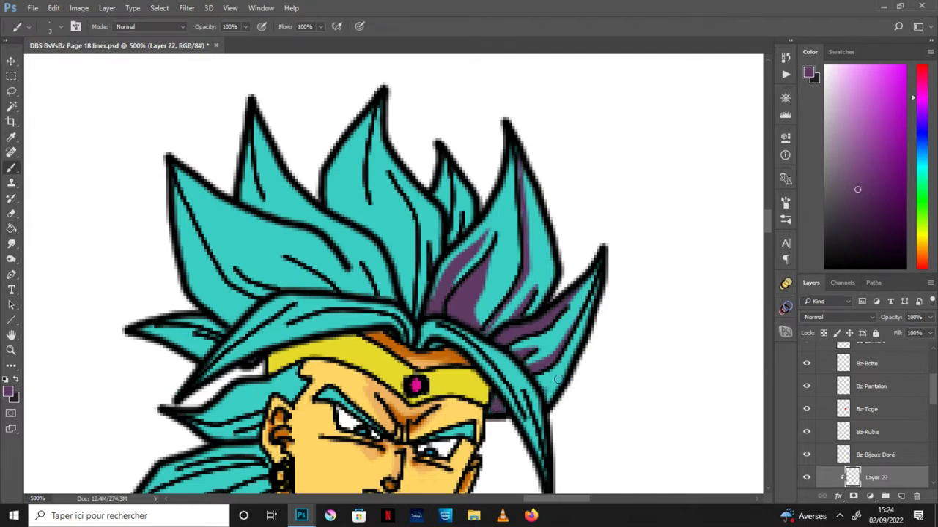
{"action": "left_click_drag", "start_coordinate": [558, 380], "coordinate": [598, 305]}
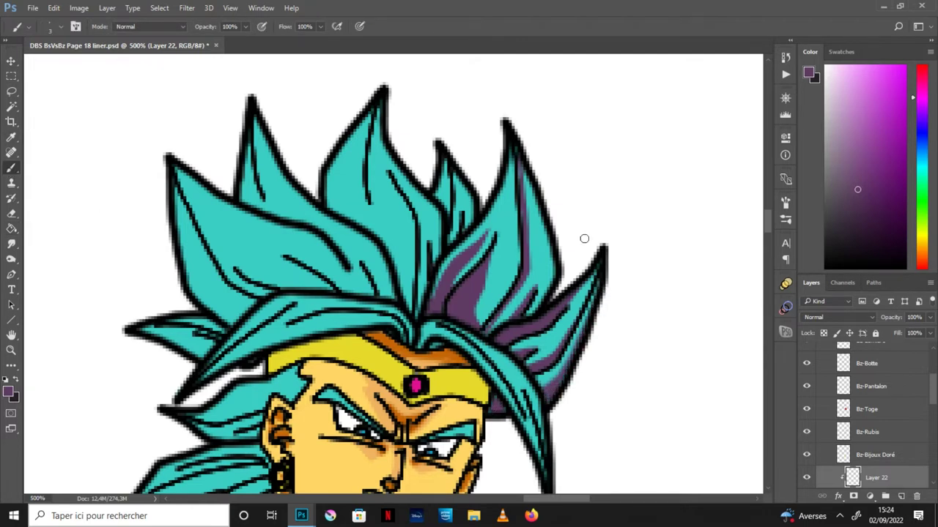
{"action": "left_click_drag", "start_coordinate": [535, 314], "coordinate": [525, 172]}
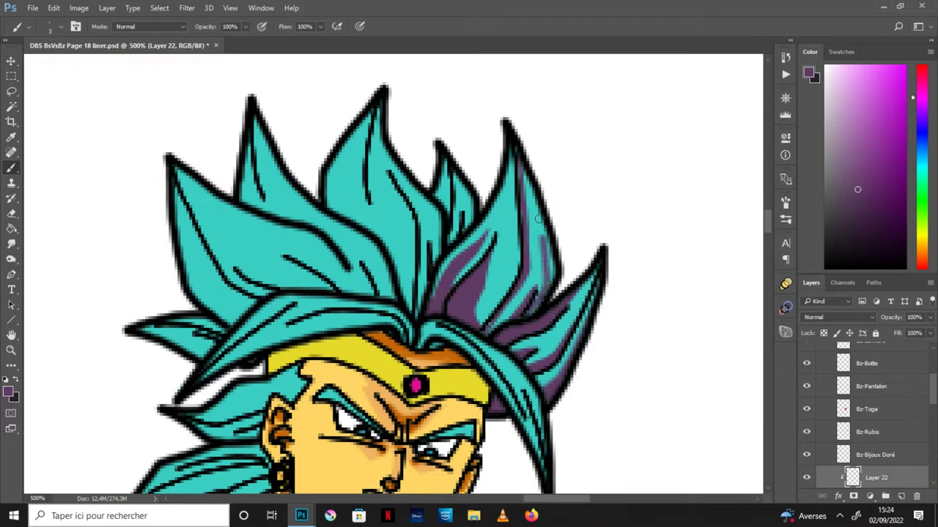
{"action": "mouse_move", "coordinate": [545, 218]}
{"action": "left_mouse_down"}
{"action": "mouse_move", "coordinate": [551, 268]}
{"action": "mouse_move", "coordinate": [525, 179]}
{"action": "left_mouse_up"}
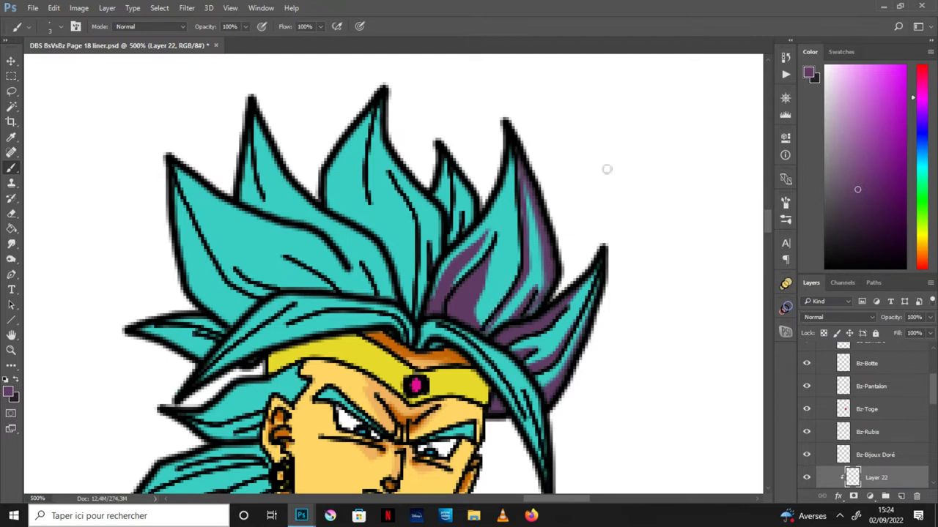
{"action": "left_click_drag", "start_coordinate": [524, 293], "coordinate": [481, 321]}
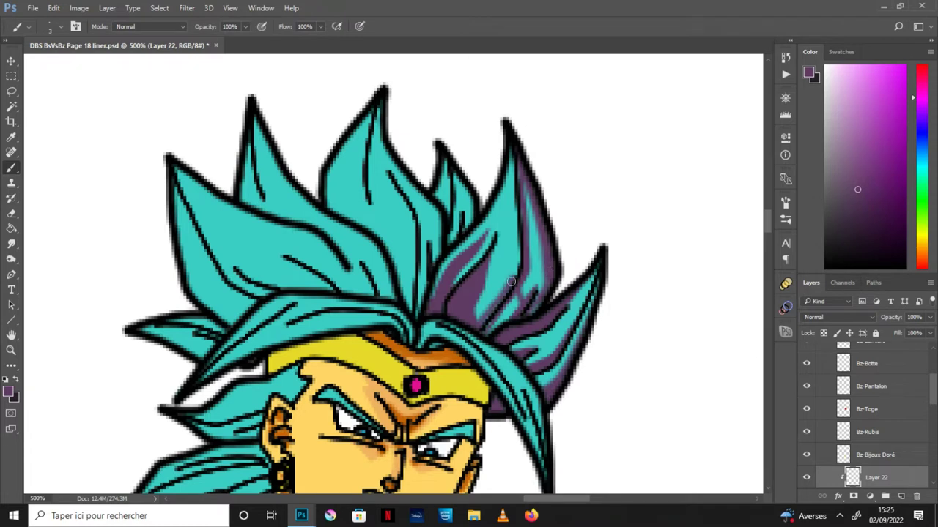
{"action": "key", "text": "ctrl+z"}
{"action": "mouse_move", "coordinate": [478, 326]}
{"action": "left_mouse_down"}
{"action": "mouse_move", "coordinate": [518, 261]}
{"action": "mouse_move", "coordinate": [515, 152]}
{"action": "left_mouse_up"}
{"action": "left_click_drag", "start_coordinate": [495, 314], "coordinate": [525, 111]}
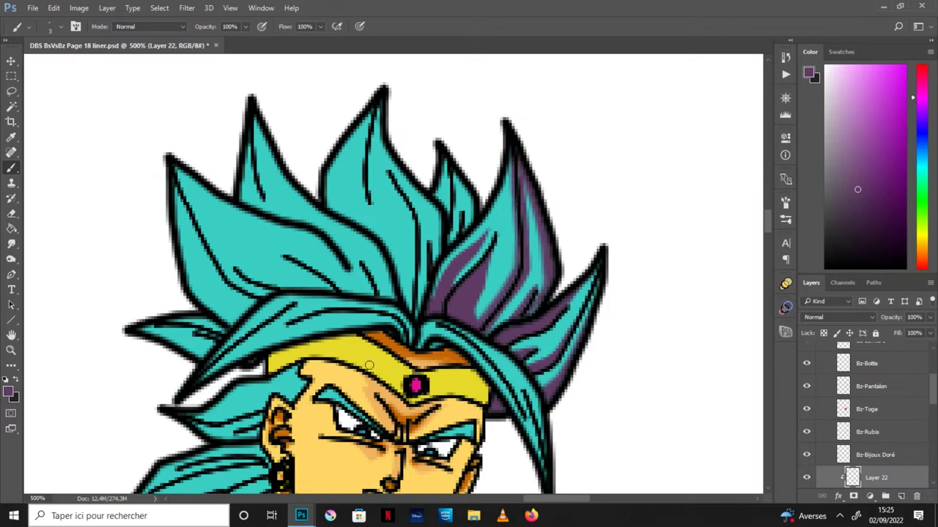
- Shade the small spike dark purple, darken its outline with a size-2 brush, then sample the hair purple
{"action": "left_click", "coordinate": [16, 379]}
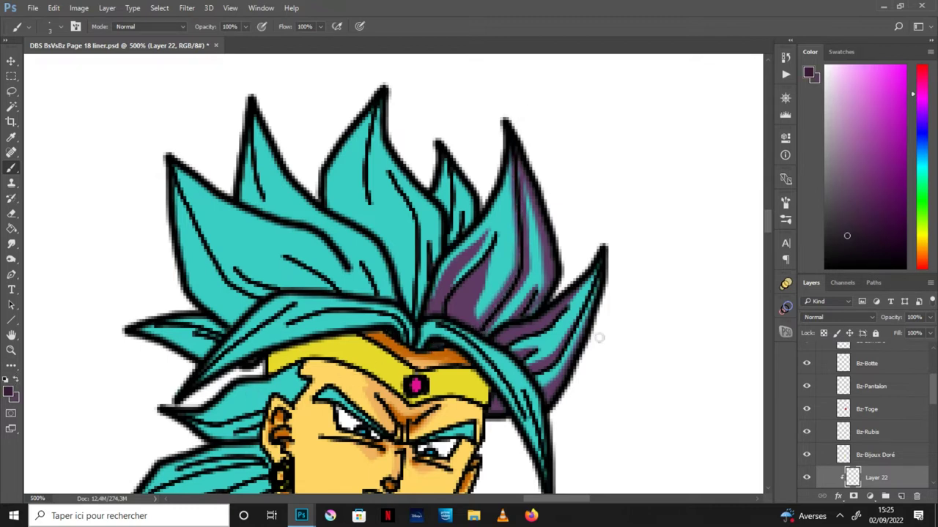
{"action": "left_click", "coordinate": [16, 379]}
{"action": "left_click", "coordinate": [16, 379]}
{"action": "mouse_move", "coordinate": [448, 208]}
{"action": "left_mouse_down"}
{"action": "mouse_move", "coordinate": [469, 202]}
{"action": "mouse_move", "coordinate": [468, 220]}
{"action": "left_mouse_up"}
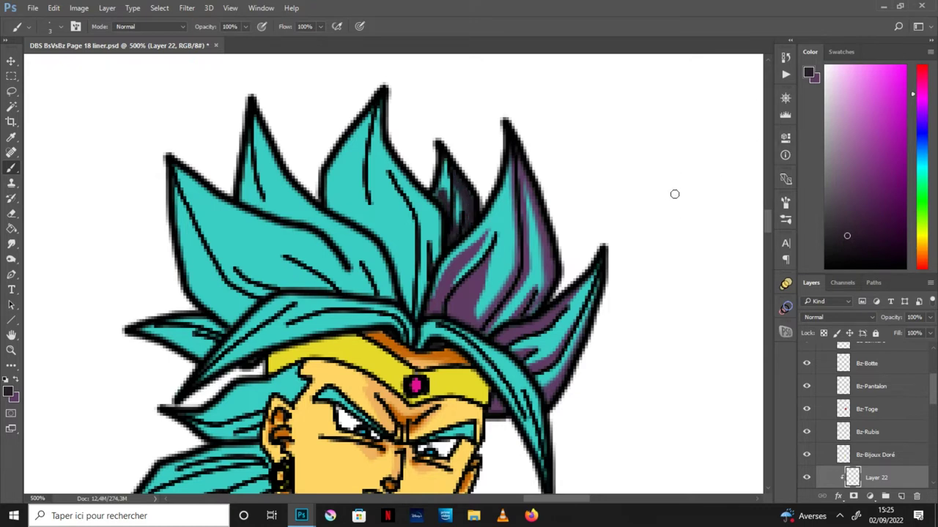
{"action": "double_click", "coordinate": [44, 144]}
{"action": "left_click_drag", "start_coordinate": [433, 246], "coordinate": [435, 263]}
{"action": "left_click", "coordinate": [463, 182], "text": "alt"}
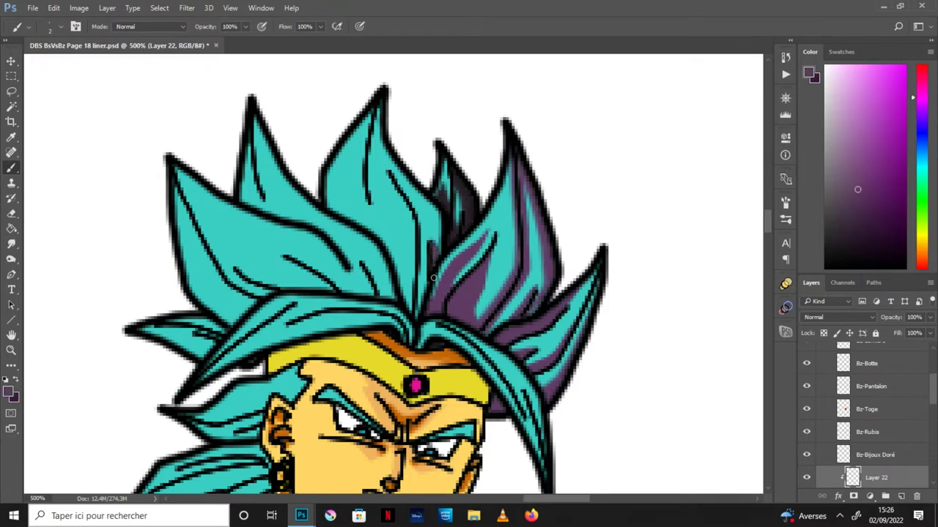
- Paint dark purple along the central hair lines above the headband, plus a thin purple stroke
{"action": "left_click", "coordinate": [16, 378]}
{"action": "left_click_drag", "start_coordinate": [421, 268], "coordinate": [422, 301]}
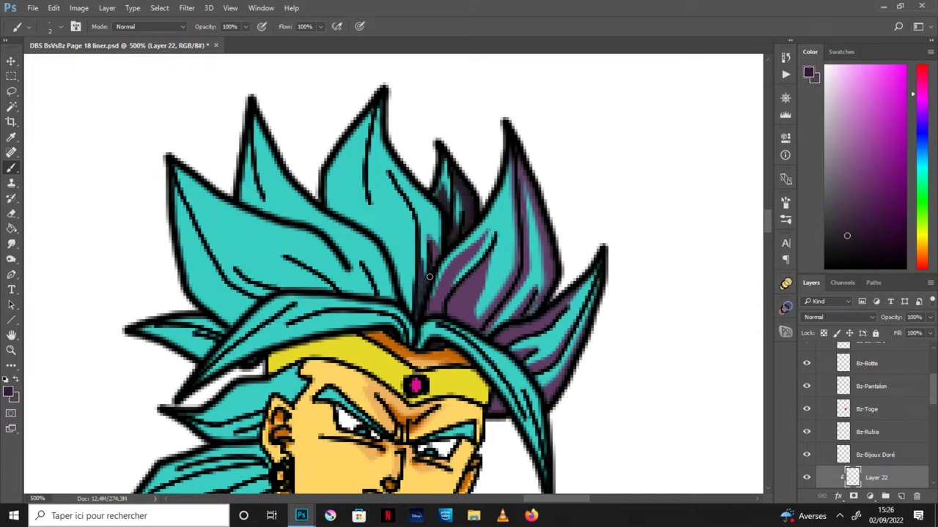
{"action": "left_click_drag", "start_coordinate": [421, 261], "coordinate": [415, 319]}
{"action": "left_click_drag", "start_coordinate": [403, 279], "coordinate": [413, 315]}
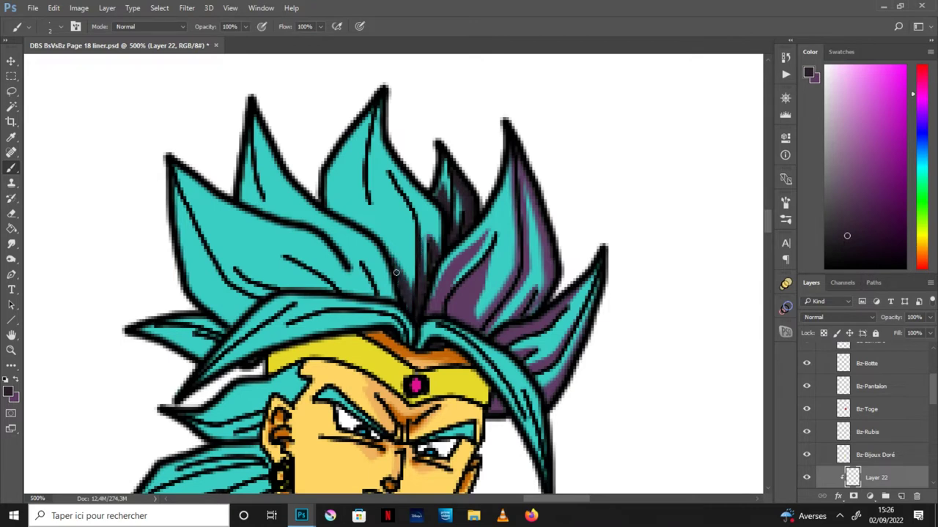
{"action": "left_click_drag", "start_coordinate": [361, 264], "coordinate": [366, 268]}
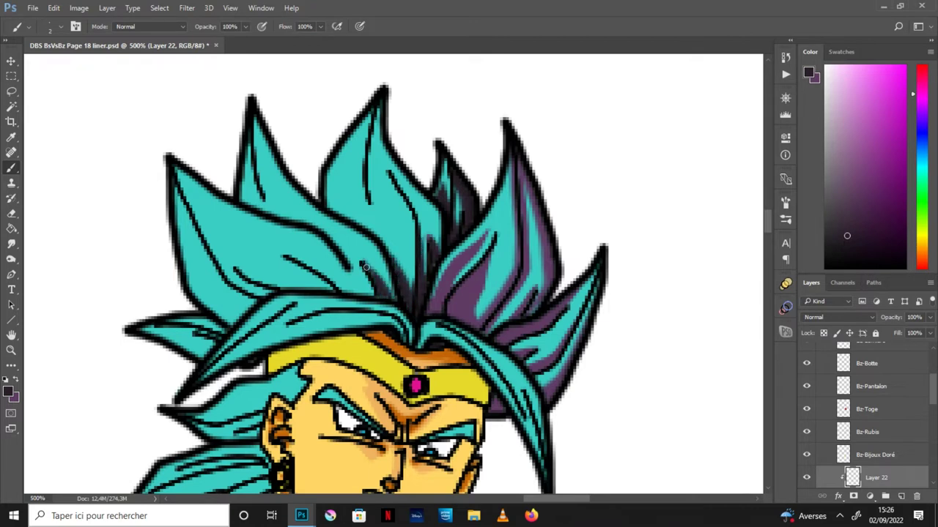
{"action": "left_click", "coordinate": [17, 380]}
{"action": "mouse_move", "coordinate": [402, 271]}
{"action": "left_mouse_down"}
{"action": "mouse_move", "coordinate": [348, 189]}
{"action": "mouse_move", "coordinate": [345, 139]}
{"action": "mouse_move", "coordinate": [331, 211]}
{"action": "mouse_move", "coordinate": [398, 235]}
{"action": "left_mouse_up"}
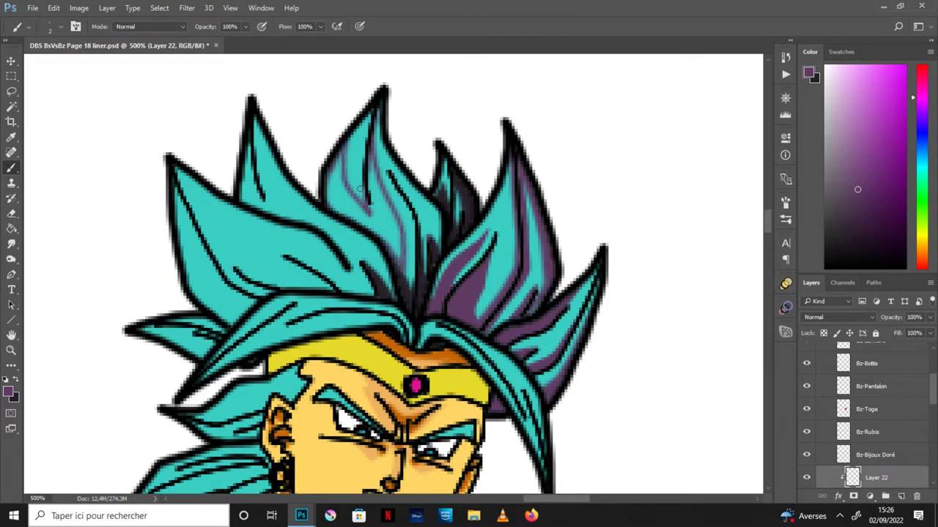
- Magic Wand the central spike's gaps, fill them purple, and brush purple onto the left spikes
{"action": "left_click", "coordinate": [11, 106]}
{"action": "left_click", "coordinate": [369, 189]}
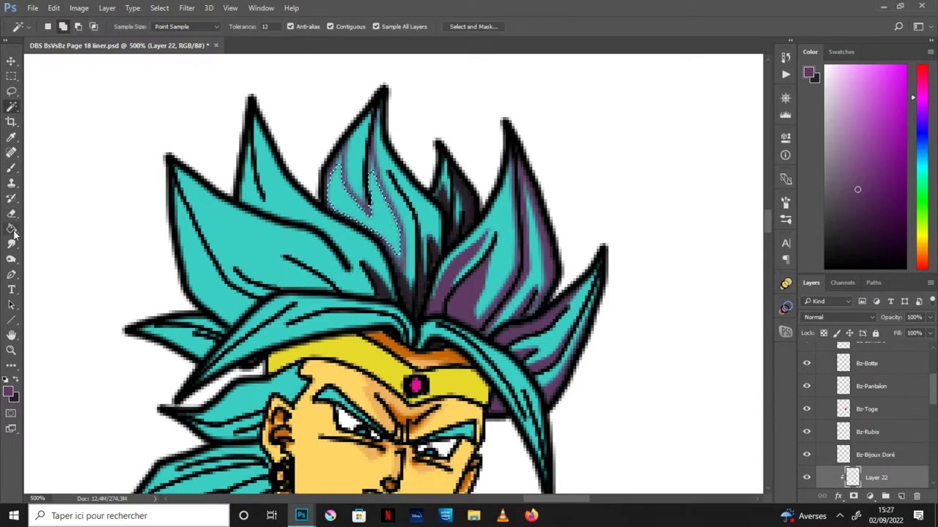
{"action": "left_click", "coordinate": [11, 229]}
{"action": "left_click", "coordinate": [398, 211]}
{"action": "key", "text": "ctrl+d"}
{"action": "key", "text": "b"}
{"action": "mouse_move", "coordinate": [396, 225]}
{"action": "left_mouse_down"}
{"action": "mouse_move", "coordinate": [372, 158]}
{"action": "mouse_move", "coordinate": [356, 204]}
{"action": "mouse_move", "coordinate": [329, 185]}
{"action": "mouse_move", "coordinate": [364, 225]}
{"action": "left_mouse_up"}
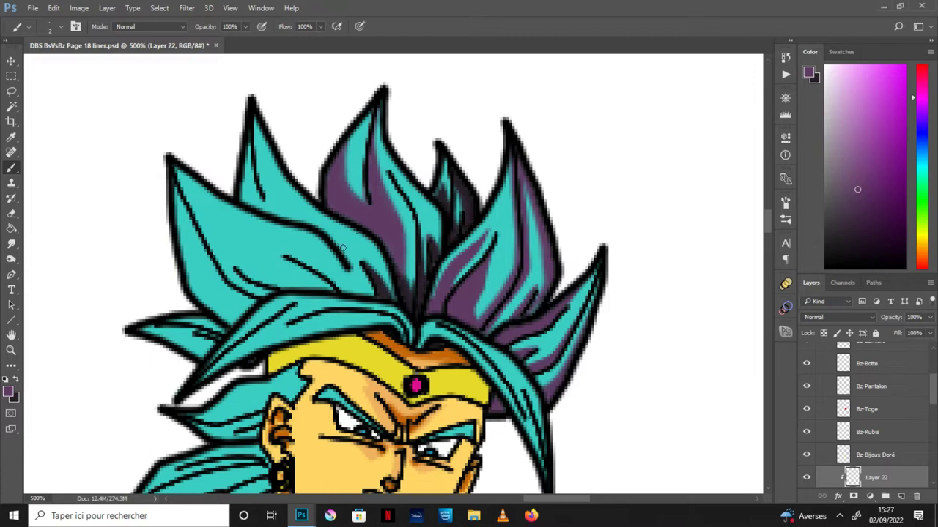
{"action": "mouse_move", "coordinate": [277, 209]}
{"action": "left_mouse_down"}
{"action": "mouse_move", "coordinate": [255, 125]}
{"action": "mouse_move", "coordinate": [283, 214]}
{"action": "mouse_move", "coordinate": [267, 196]}
{"action": "left_mouse_up"}
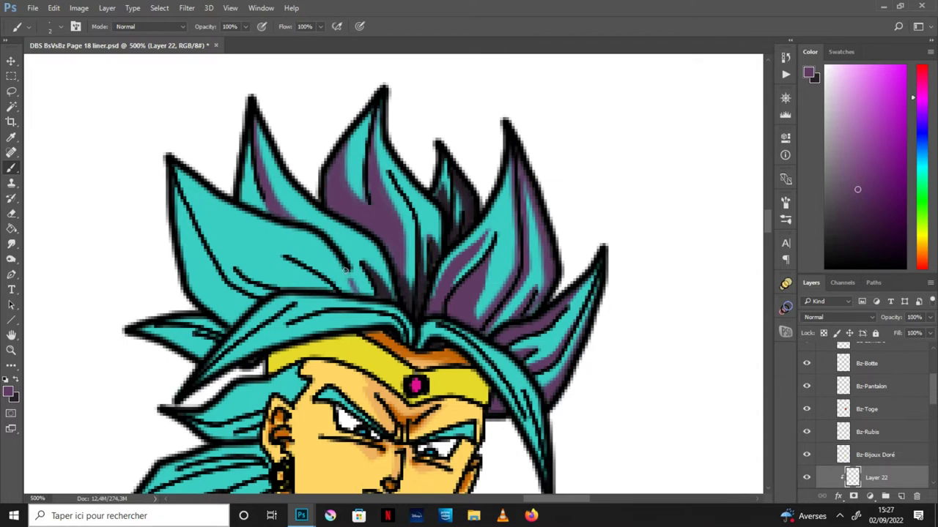
{"action": "key", "text": "l"}
{"action": "mouse_move", "coordinate": [356, 291]}
{"action": "left_mouse_down"}
{"action": "mouse_move", "coordinate": [178, 168]}
{"action": "mouse_move", "coordinate": [334, 297]}
{"action": "mouse_move", "coordinate": [336, 284]}
{"action": "mouse_move", "coordinate": [287, 257]}
{"action": "mouse_move", "coordinate": [355, 290]}
{"action": "left_mouse_up"}
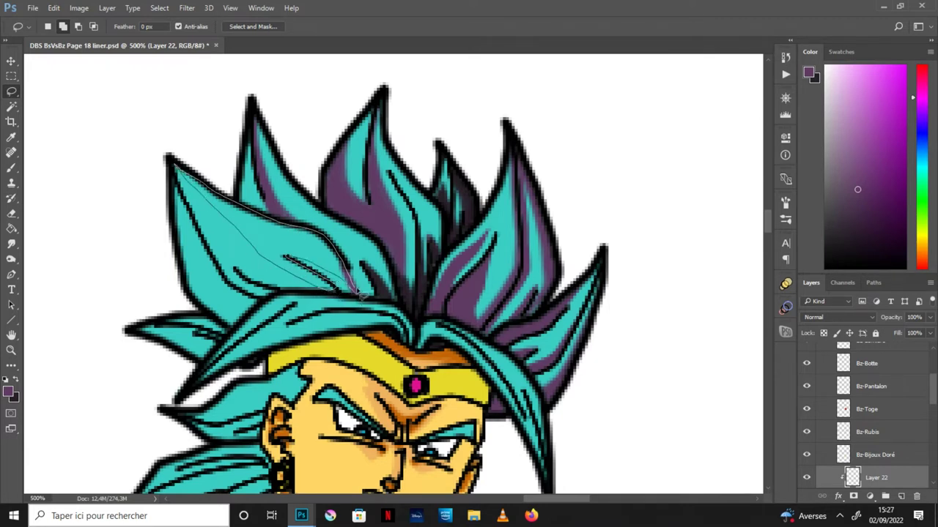
- Fill the outlined upper-left spike region with purple and lasso a thin shadow strip
{"action": "key", "text": "g"}
{"action": "left_click", "coordinate": [328, 240]}
{"action": "key", "text": "ctrl+d"}
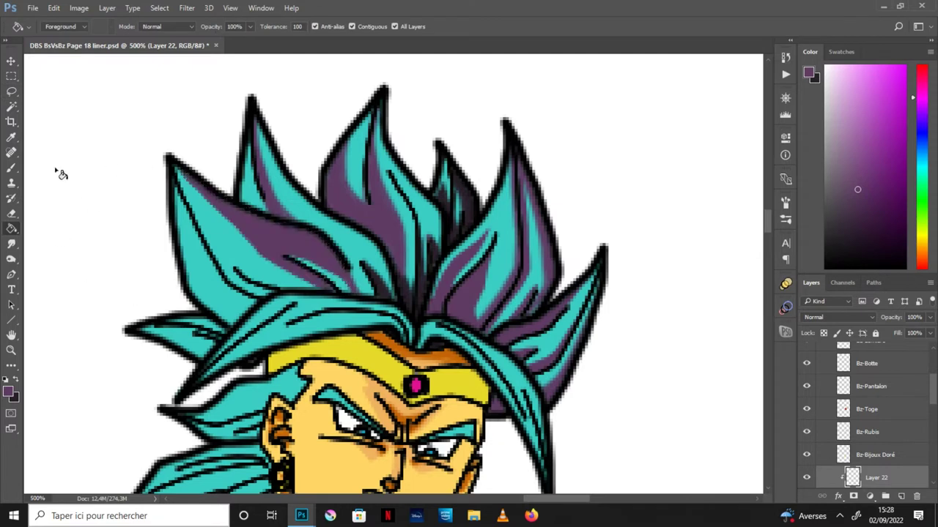
{"action": "left_click", "coordinate": [12, 92]}
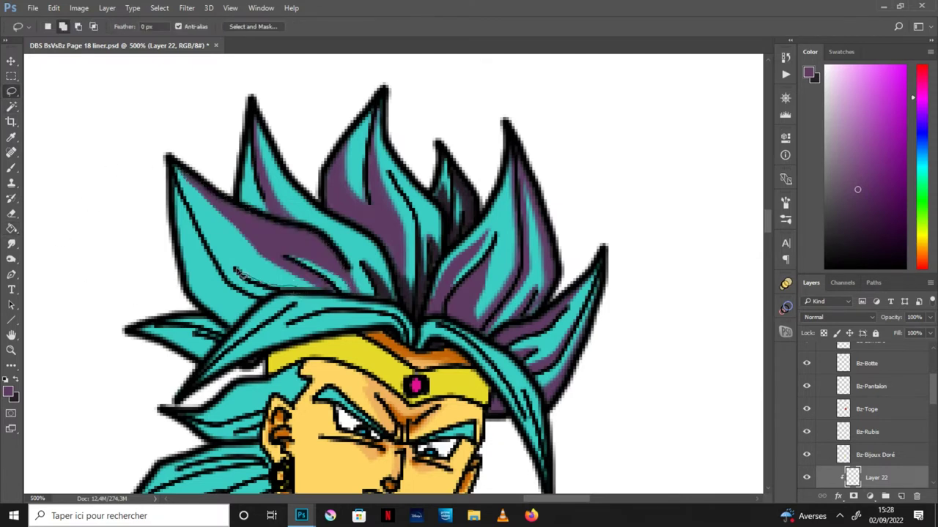
{"action": "left_click_drag", "start_coordinate": [244, 268], "coordinate": [289, 288]}
{"action": "key", "text": "b"}
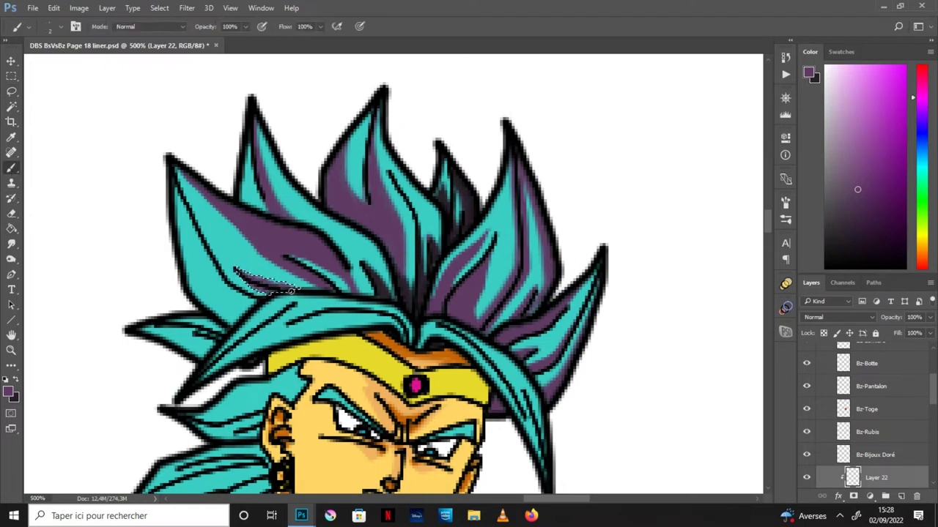
{"action": "key", "text": "ctrl+d"}
- Fill a purple shadow along the left spike edge and brush purple onto the lower strand
{"action": "left_click", "coordinate": [11, 91]}
{"action": "mouse_move", "coordinate": [173, 174]}
{"action": "left_mouse_down"}
{"action": "mouse_move", "coordinate": [196, 248]}
{"action": "mouse_move", "coordinate": [238, 290]}
{"action": "left_mouse_up"}
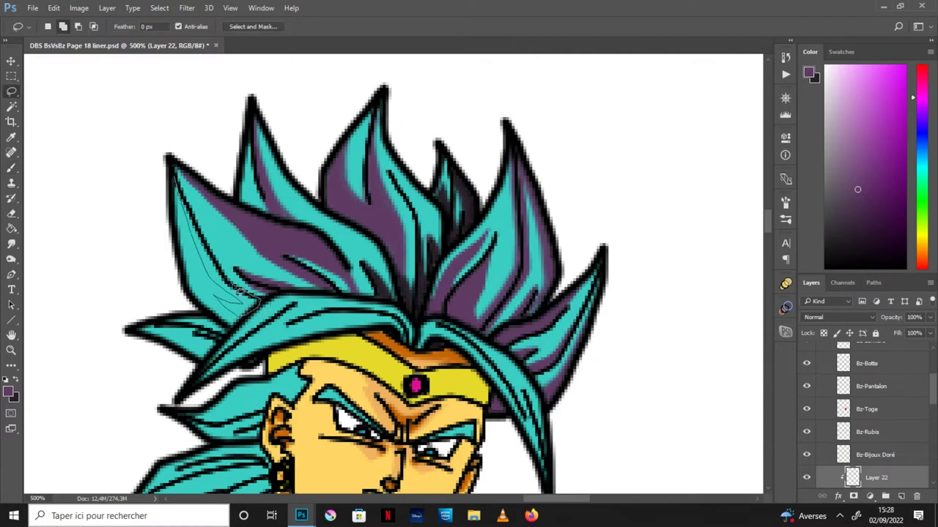
{"action": "left_click_drag", "start_coordinate": [238, 290], "coordinate": [253, 300]}
{"action": "key", "text": "g"}
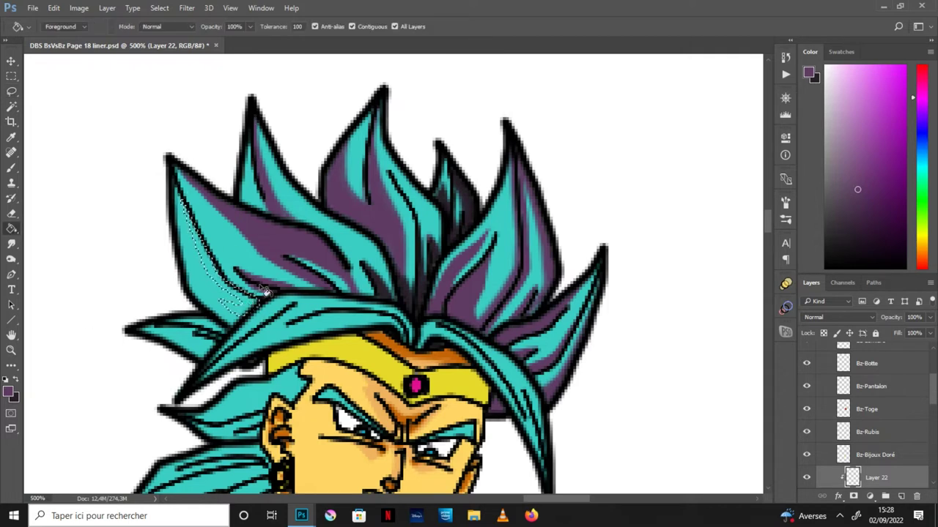
{"action": "left_click", "coordinate": [266, 291]}
{"action": "key", "text": "ctrl+d"}
{"action": "key", "text": "b"}
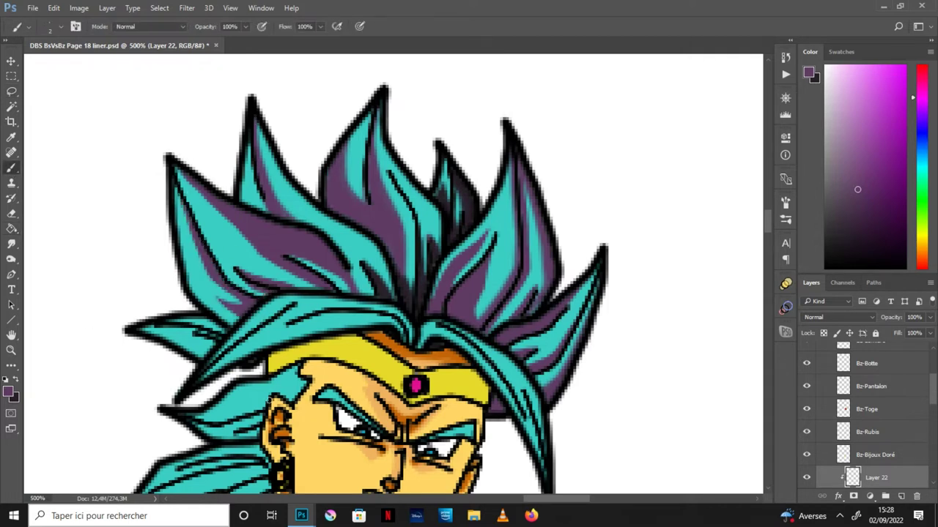
{"action": "left_click_drag", "start_coordinate": [221, 345], "coordinate": [216, 335]}
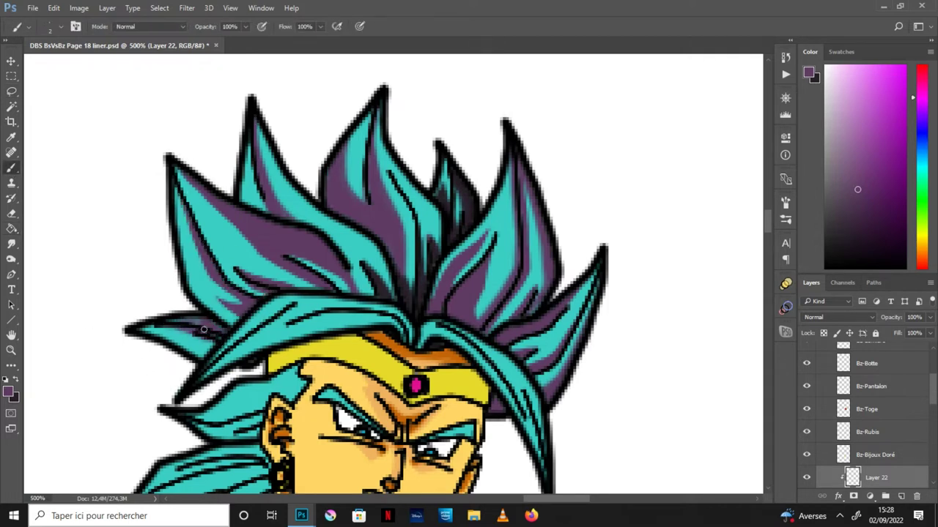
{"action": "left_click", "coordinate": [11, 335]}
{"action": "left_click_drag", "start_coordinate": [152, 382], "coordinate": [176, 288]}
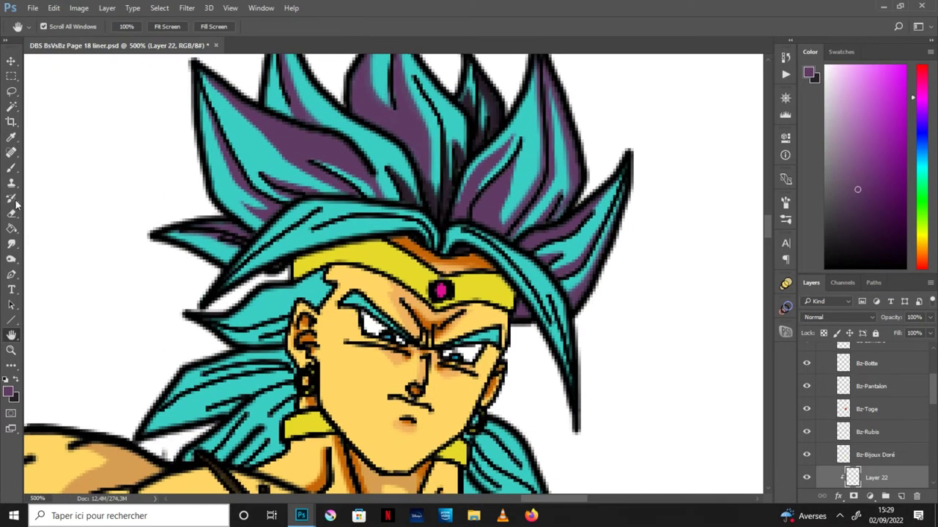
- Brush purple shading onto the strands beside the headband and left of the ear
{"action": "left_click", "coordinate": [11, 168]}
{"action": "left_click_drag", "start_coordinate": [321, 277], "coordinate": [301, 299]}
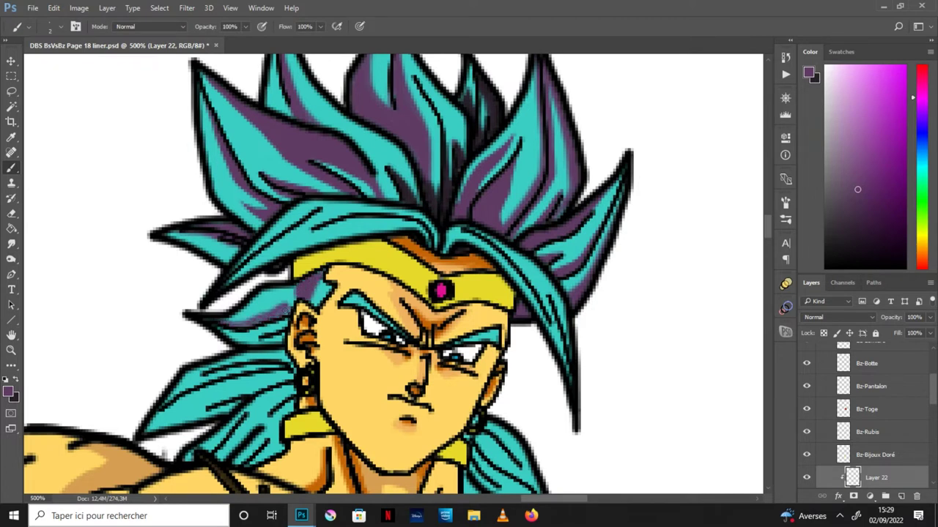
{"action": "mouse_move", "coordinate": [283, 299]}
{"action": "left_mouse_down"}
{"action": "mouse_move", "coordinate": [258, 298]}
{"action": "mouse_move", "coordinate": [293, 292]}
{"action": "mouse_move", "coordinate": [284, 332]}
{"action": "left_mouse_up"}
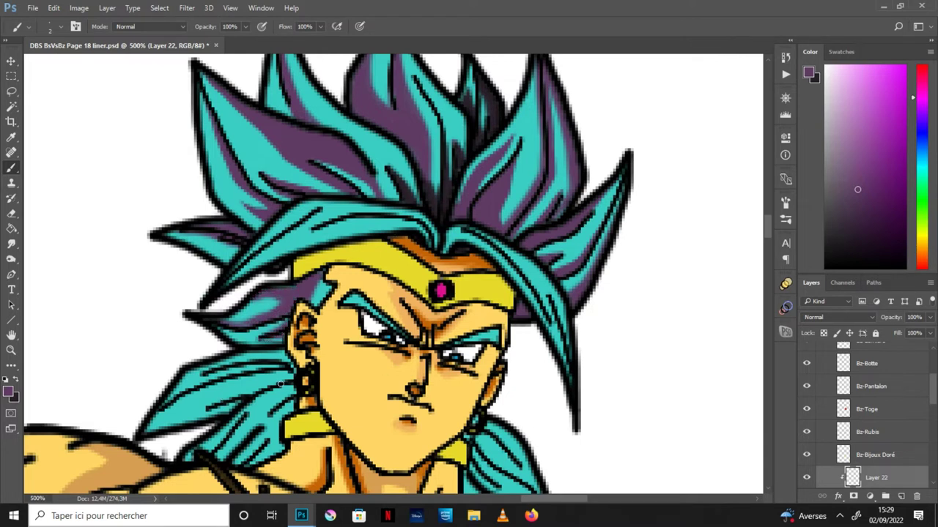
{"action": "left_click_drag", "start_coordinate": [278, 381], "coordinate": [157, 414]}
{"action": "left_click_drag", "start_coordinate": [277, 378], "coordinate": [154, 420]}
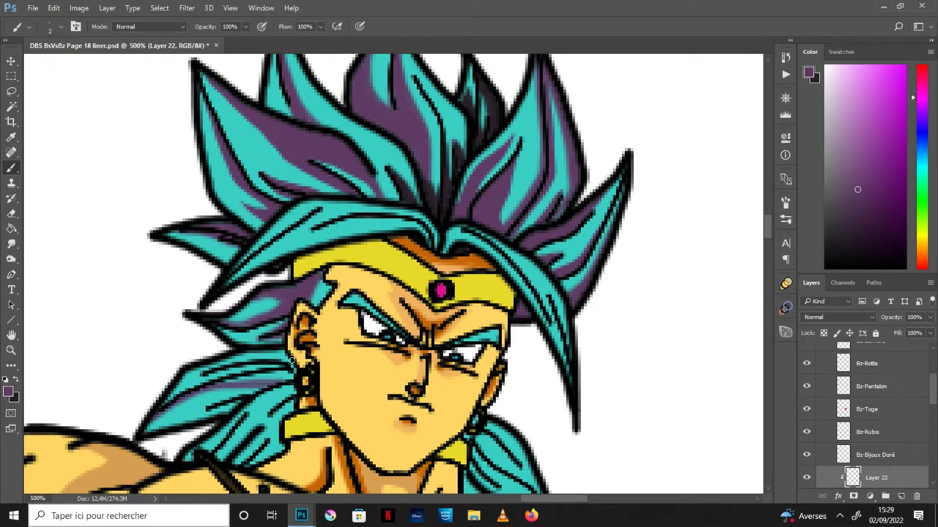
{"action": "mouse_move", "coordinate": [215, 407]}
{"action": "left_mouse_down"}
{"action": "mouse_move", "coordinate": [263, 383]}
{"action": "mouse_move", "coordinate": [223, 381]}
{"action": "left_mouse_up"}
- Build up darker purple down the lower hair strands left of the ear
{"action": "mouse_move", "coordinate": [278, 368]}
{"action": "left_mouse_down"}
{"action": "mouse_move", "coordinate": [212, 372]}
{"action": "mouse_move", "coordinate": [273, 353]}
{"action": "mouse_move", "coordinate": [213, 364]}
{"action": "mouse_move", "coordinate": [236, 378]}
{"action": "mouse_move", "coordinate": [285, 380]}
{"action": "left_mouse_up"}
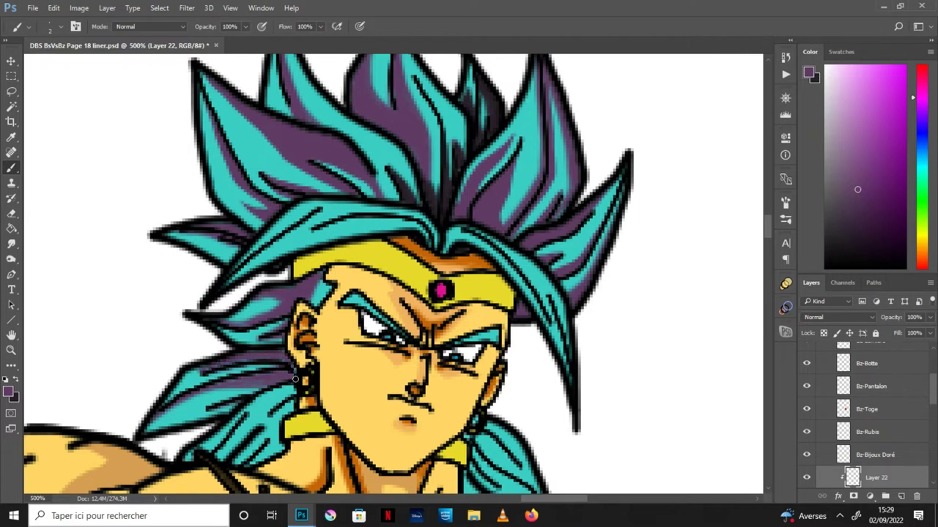
{"action": "mouse_move", "coordinate": [222, 407]}
{"action": "left_mouse_down"}
{"action": "mouse_move", "coordinate": [243, 404]}
{"action": "mouse_move", "coordinate": [157, 415]}
{"action": "left_mouse_up"}
{"action": "left_click_drag", "start_coordinate": [293, 391], "coordinate": [249, 430]}
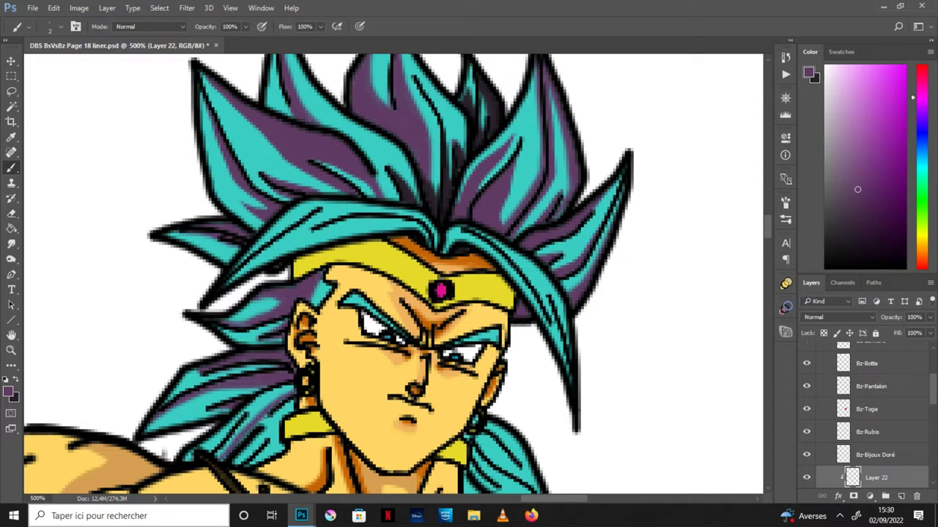
{"action": "left_click_drag", "start_coordinate": [276, 390], "coordinate": [230, 430]}
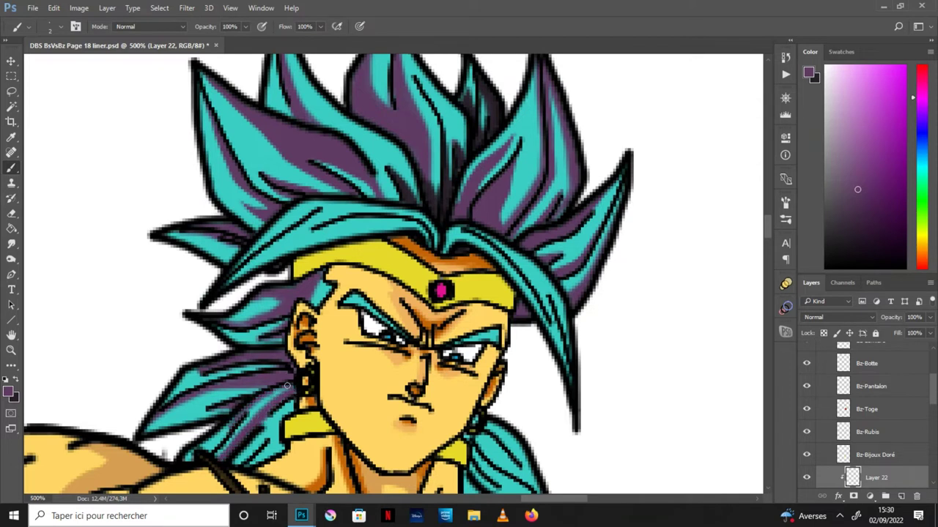
{"action": "mouse_move", "coordinate": [292, 407]}
{"action": "left_mouse_down"}
{"action": "mouse_move", "coordinate": [252, 462]}
{"action": "mouse_move", "coordinate": [278, 434]}
{"action": "left_mouse_up"}
{"action": "left_click_drag", "start_coordinate": [628, 374], "coordinate": [511, 278]}
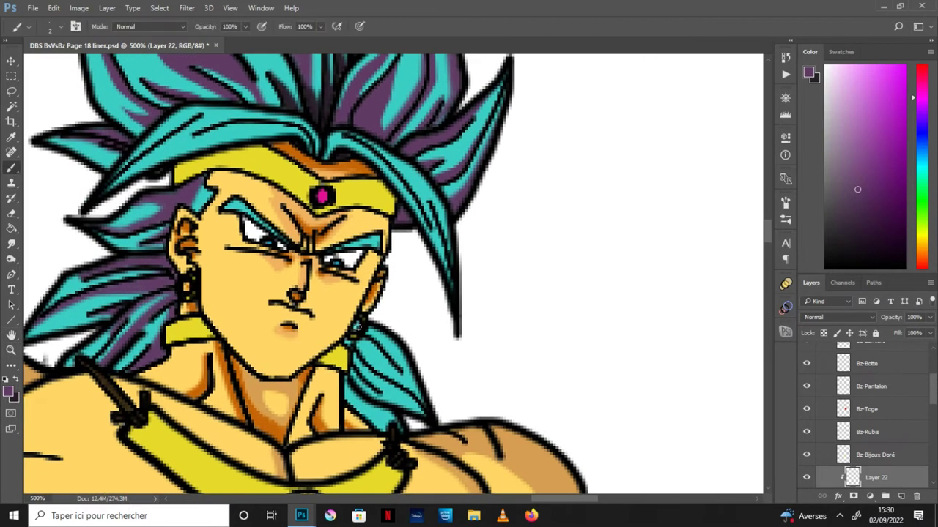
- Shade the hair right of the neck with a darker purple
{"action": "left_click_drag", "start_coordinate": [382, 327], "coordinate": [421, 395]}
{"action": "mouse_move", "coordinate": [404, 348]}
{"action": "left_mouse_down"}
{"action": "mouse_move", "coordinate": [370, 334]}
{"action": "mouse_move", "coordinate": [408, 382]}
{"action": "mouse_move", "coordinate": [357, 342]}
{"action": "mouse_move", "coordinate": [425, 418]}
{"action": "mouse_move", "coordinate": [370, 374]}
{"action": "mouse_move", "coordinate": [425, 417]}
{"action": "left_mouse_up"}
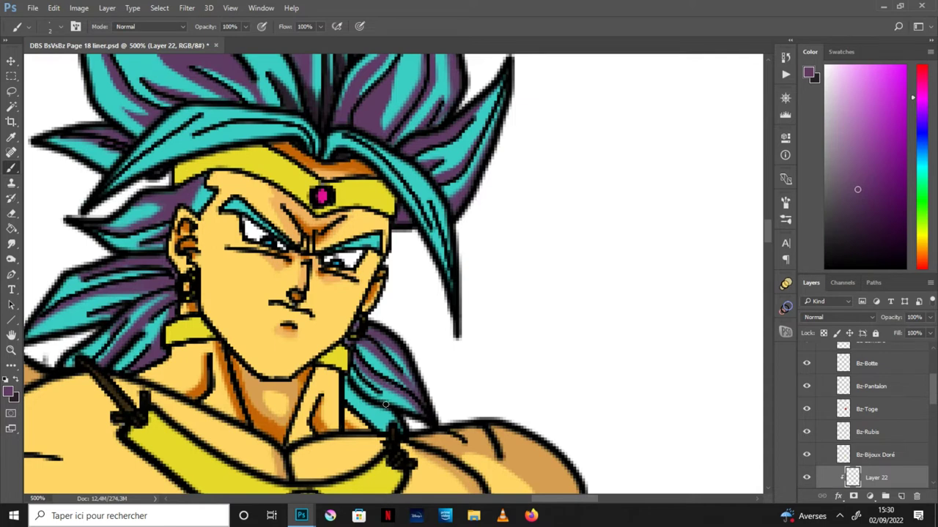
{"action": "left_click", "coordinate": [359, 402], "text": "alt"}
{"action": "mouse_move", "coordinate": [359, 402]}
{"action": "left_mouse_down"}
{"action": "mouse_move", "coordinate": [349, 413]}
{"action": "mouse_move", "coordinate": [352, 378]}
{"action": "mouse_move", "coordinate": [368, 421]}
{"action": "left_mouse_up"}
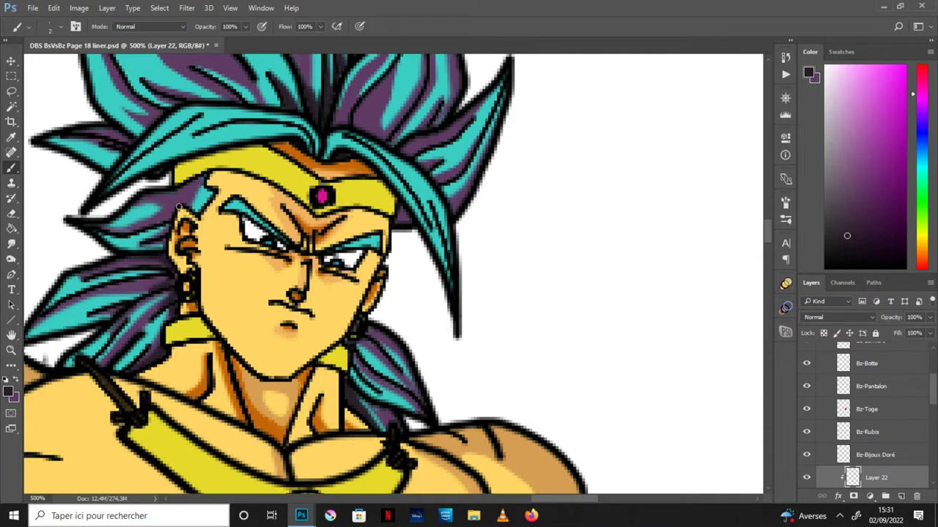
- Darken the thin hair strip beside the ear and restore purple as the painting colour
{"action": "left_click_drag", "start_coordinate": [175, 194], "coordinate": [180, 189]}
{"action": "key", "text": "ctrl+minus"}
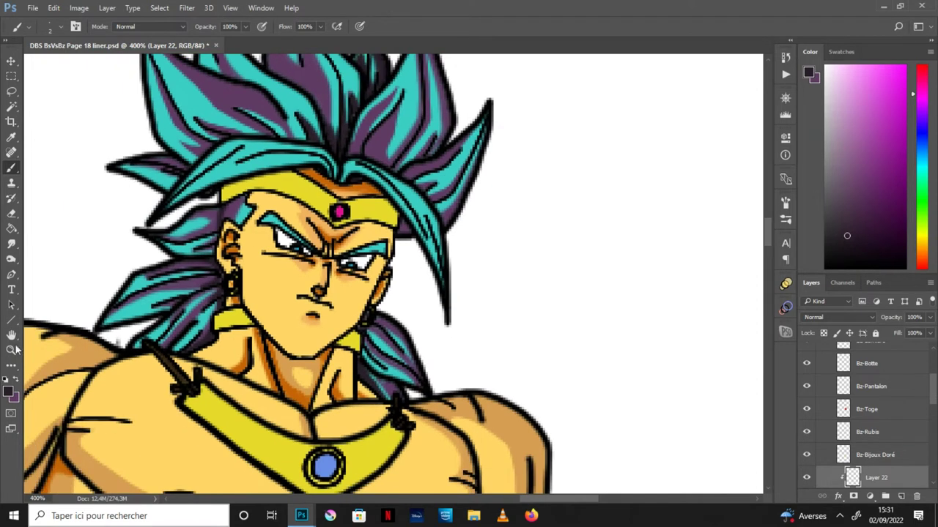
{"action": "left_click", "coordinate": [12, 335]}
{"action": "left_click_drag", "start_coordinate": [521, 147], "coordinate": [556, 258]}
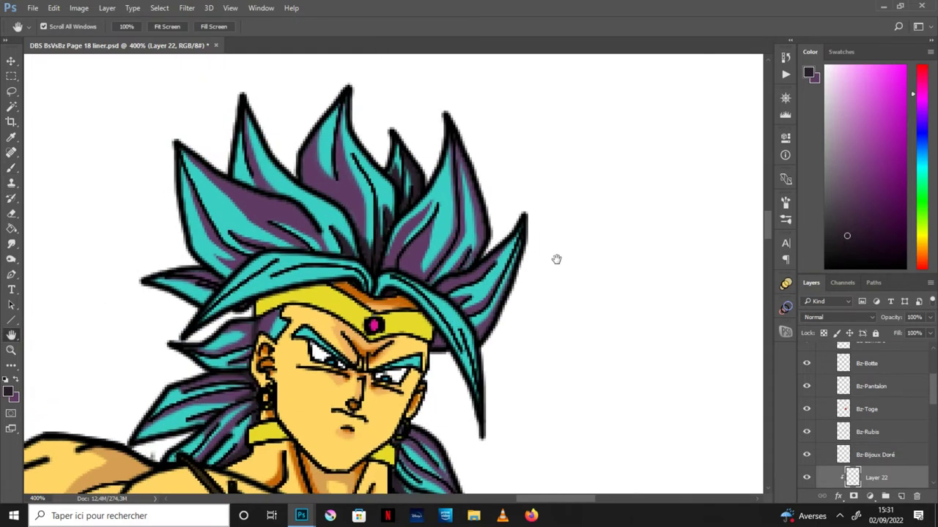
{"action": "key", "text": "ctrl+plus"}
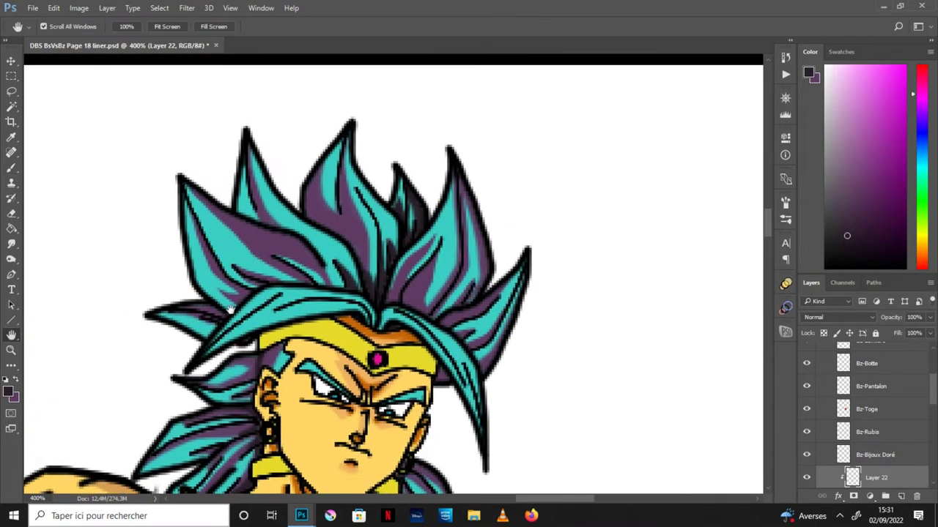
{"action": "left_click", "coordinate": [16, 380]}
- Shade a hair strand purple and redraw the lower-left strand and teal strand outlines
{"action": "key", "text": "b"}
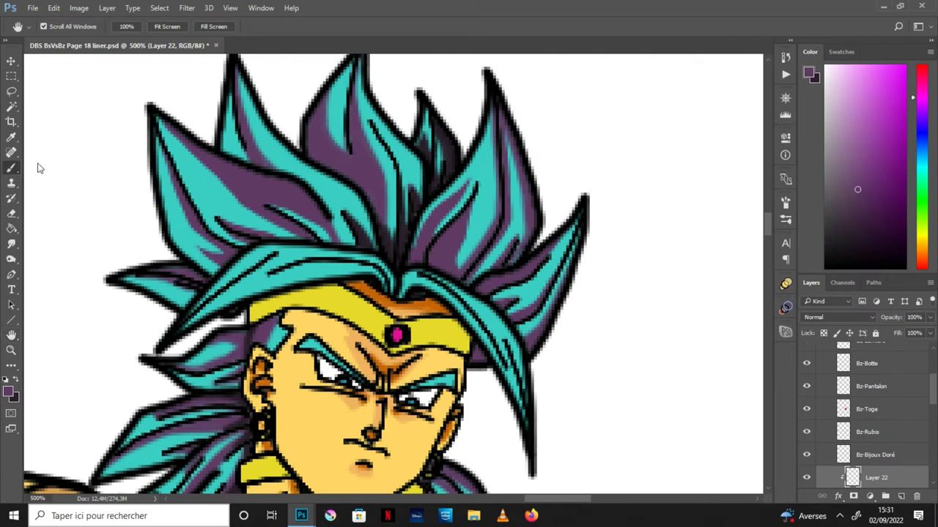
{"action": "mouse_move", "coordinate": [387, 275]}
{"action": "left_mouse_down"}
{"action": "mouse_move", "coordinate": [271, 271]}
{"action": "mouse_move", "coordinate": [388, 284]}
{"action": "left_mouse_up"}
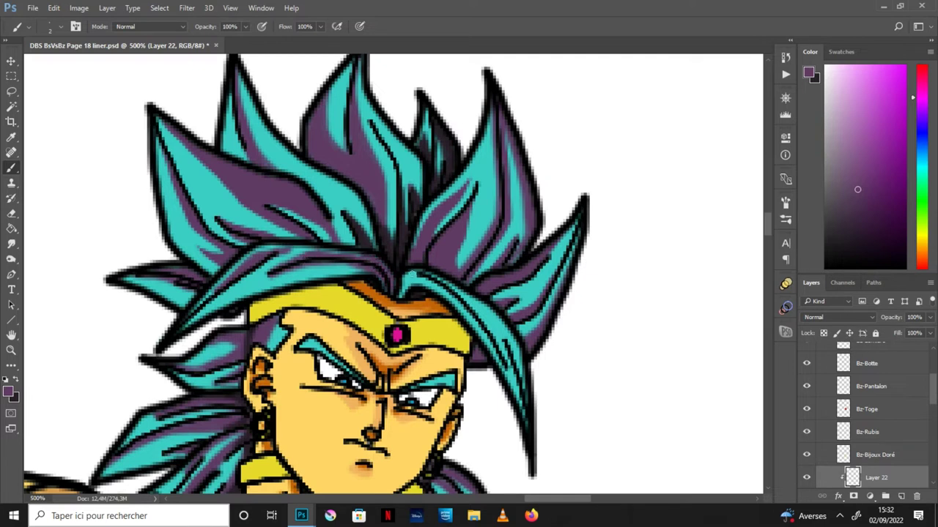
{"action": "left_click_drag", "start_coordinate": [166, 341], "coordinate": [306, 247]}
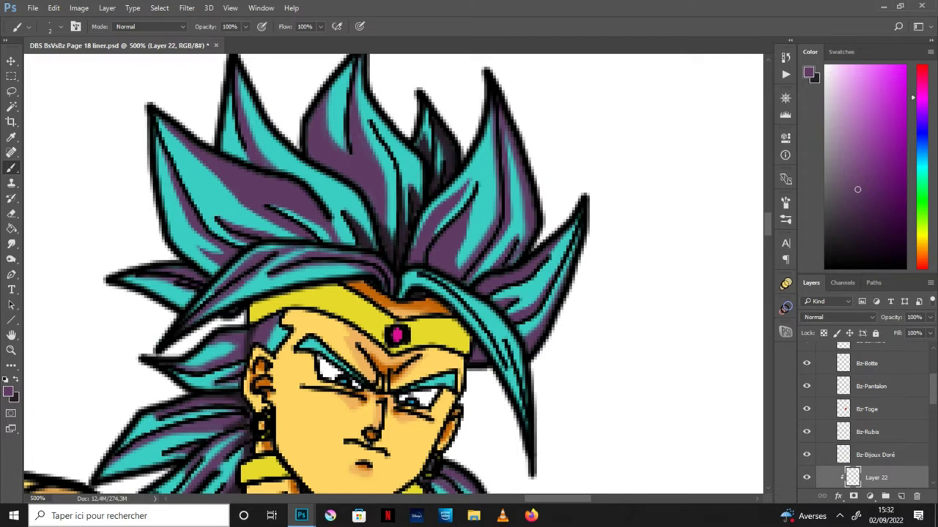
{"action": "mouse_move", "coordinate": [402, 287]}
{"action": "left_mouse_down"}
{"action": "mouse_move", "coordinate": [418, 274]}
{"action": "mouse_move", "coordinate": [505, 359]}
{"action": "left_mouse_up"}
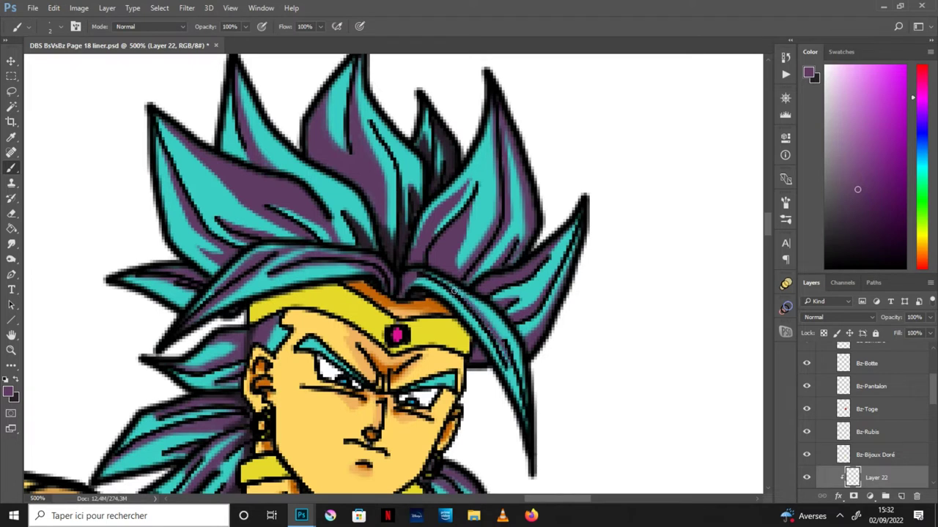
{"action": "left_click_drag", "start_coordinate": [463, 292], "coordinate": [511, 338]}
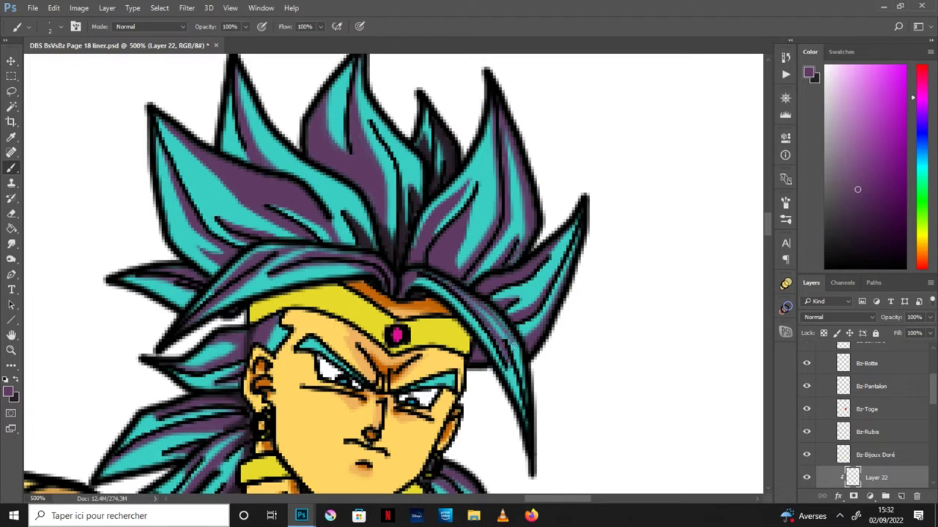
{"action": "left_click_drag", "start_coordinate": [458, 288], "coordinate": [526, 379]}
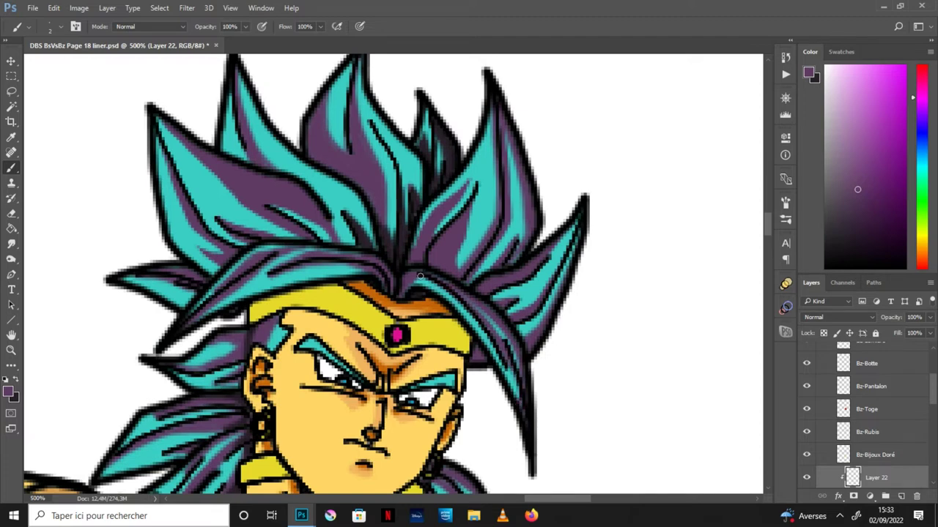
{"action": "key", "text": "ctrl+minus"}
{"action": "key", "text": "ctrl+plus"}
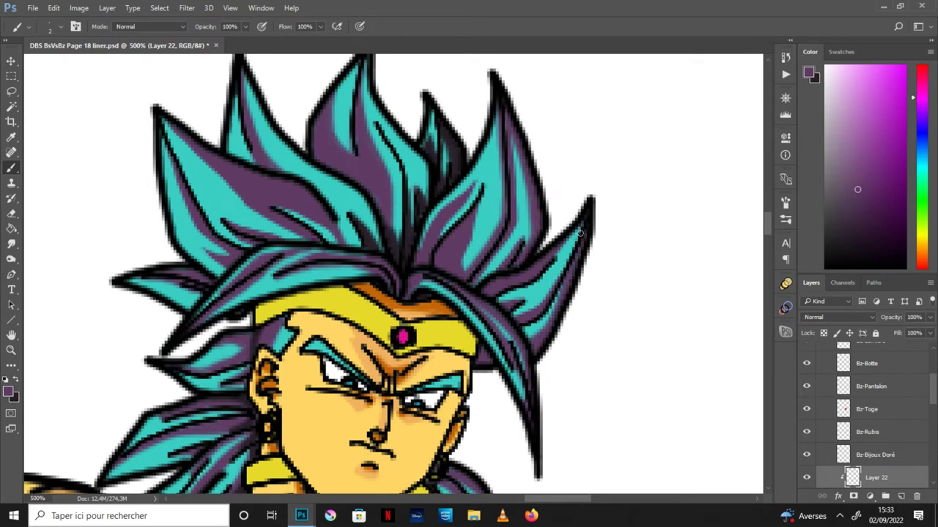
- Darken the right strand's edge and extend purple over cyan strands up to the spike tip
{"action": "left_click_drag", "start_coordinate": [559, 278], "coordinate": [587, 214]}
{"action": "scroll", "coordinate": [769, 221], "scroll_direction": "up", "scroll_amount": 2}
{"action": "mouse_move", "coordinate": [425, 268]}
{"action": "left_mouse_down"}
{"action": "mouse_move", "coordinate": [415, 233]}
{"action": "mouse_move", "coordinate": [377, 192]}
{"action": "left_mouse_up"}
{"action": "left_click_drag", "start_coordinate": [409, 220], "coordinate": [425, 273]}
{"action": "left_click_drag", "start_coordinate": [375, 182], "coordinate": [368, 114]}
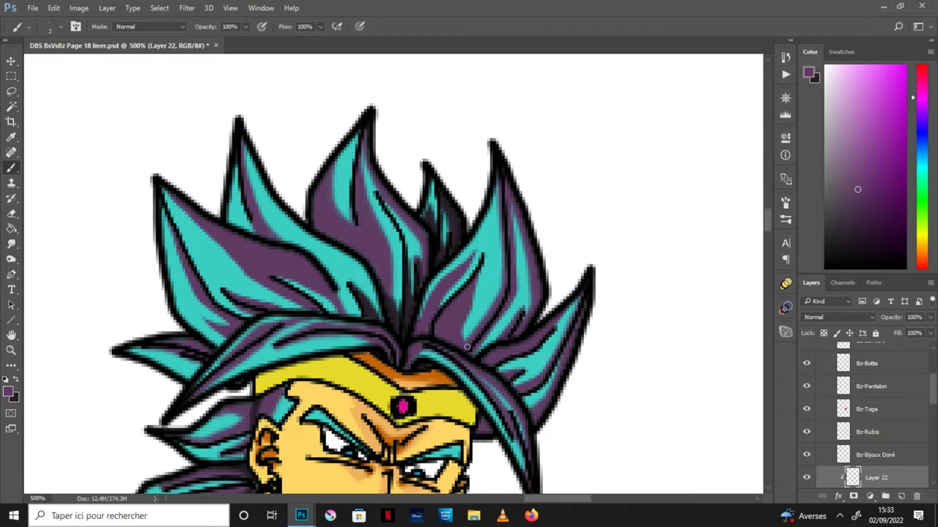
{"action": "scroll", "coordinate": [405, 259], "scroll_direction": "down", "scroll_amount": 3}
{"action": "scroll", "coordinate": [405, 259], "scroll_direction": "down", "scroll_amount": 1}
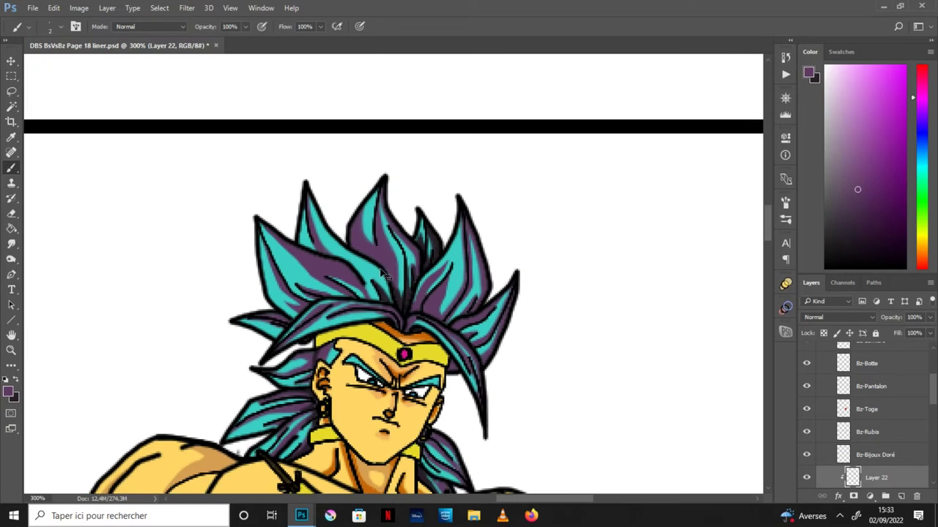
{"action": "scroll", "coordinate": [405, 279], "scroll_direction": "up", "scroll_amount": 4}
{"action": "scroll", "coordinate": [403, 303], "scroll_direction": "up", "scroll_amount": 2}
{"action": "scroll", "coordinate": [405, 304], "scroll_direction": "down", "scroll_amount": 1}
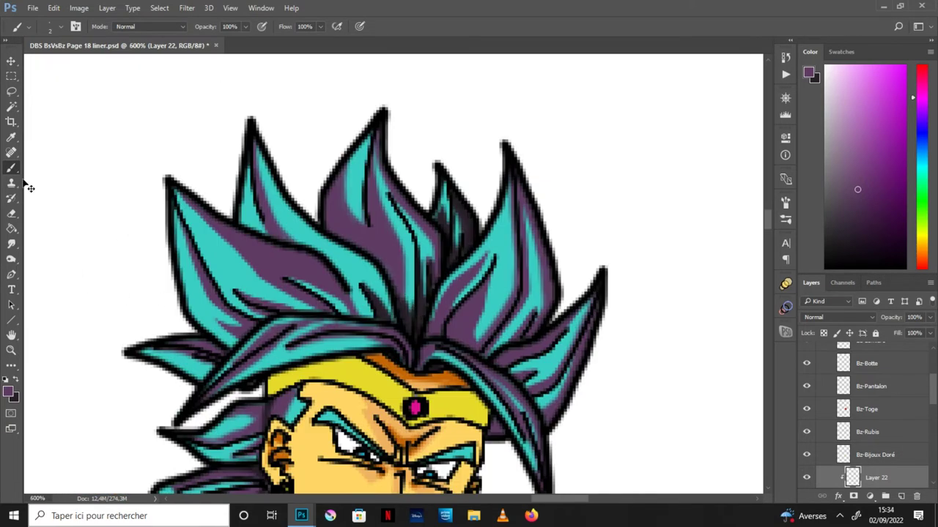
- Paint purple along the left spike covering its cyan strip, then sample a darker purple
{"action": "mouse_move", "coordinate": [387, 304]}
{"action": "left_mouse_down"}
{"action": "mouse_move", "coordinate": [346, 253]}
{"action": "mouse_move", "coordinate": [293, 214]}
{"action": "mouse_move", "coordinate": [257, 149]}
{"action": "left_mouse_up"}
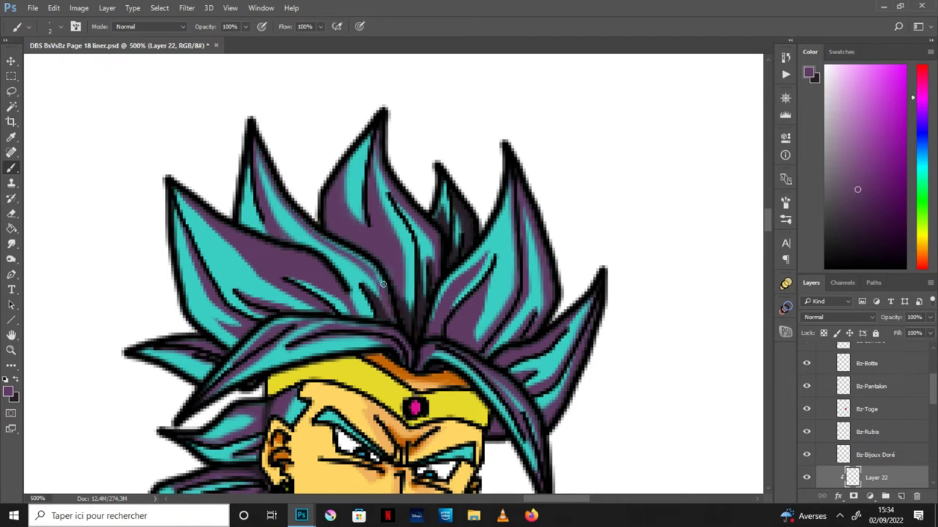
{"action": "left_click_drag", "start_coordinate": [320, 235], "coordinate": [258, 152]}
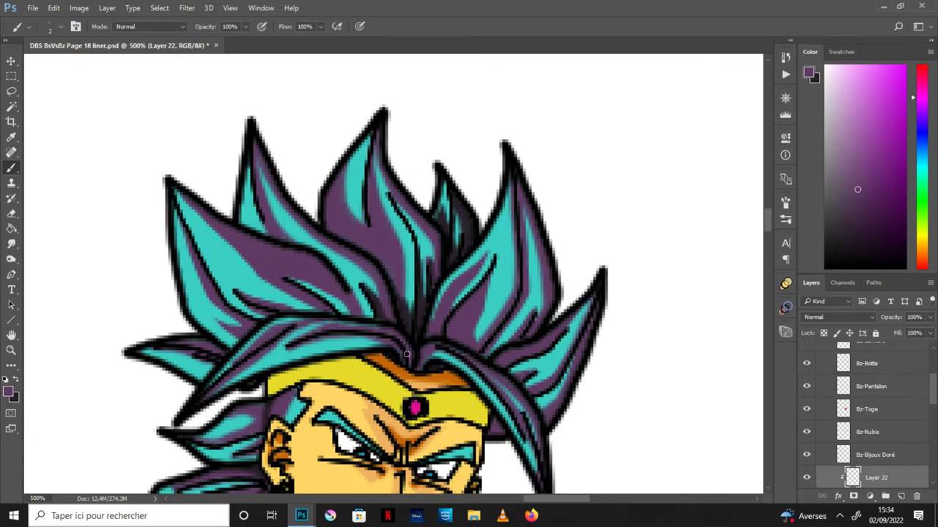
{"action": "key", "text": "ctrl+minus"}
{"action": "key", "text": "ctrl+minus"}
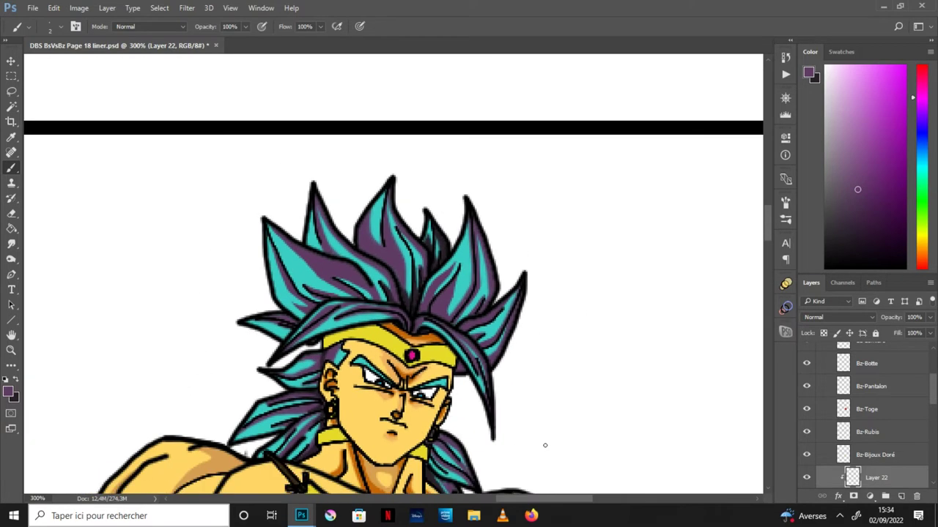
{"action": "key", "text": "ctrl+plus"}
{"action": "key", "text": "ctrl+plus"}
{"action": "left_click", "coordinate": [281, 416], "text": "alt"}
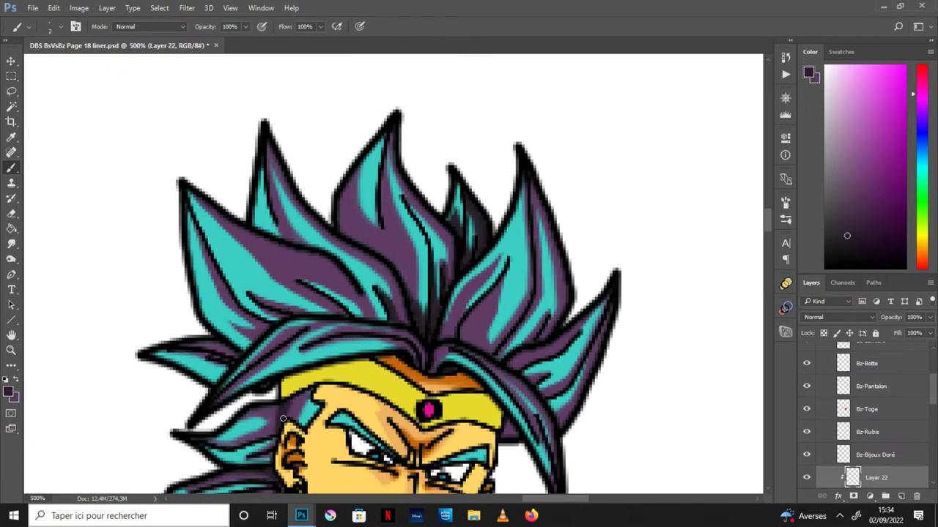
{"action": "key", "text": "ctrl+minus"}
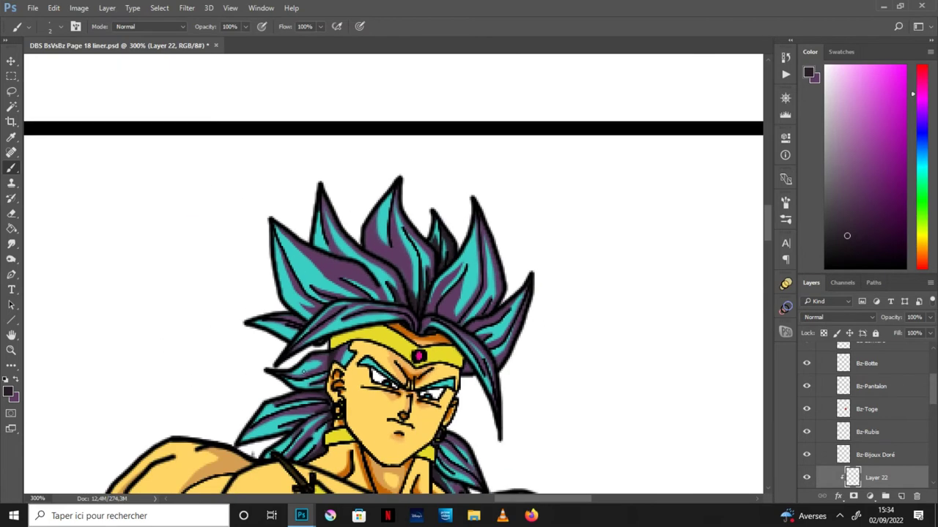
{"action": "key", "text": "ctrl+minus"}
{"action": "key", "text": "h"}
{"action": "key", "text": "ctrl+minus"}
{"action": "key", "text": "ctrl+minus"}
{"action": "key", "text": "ctrl+minus"}
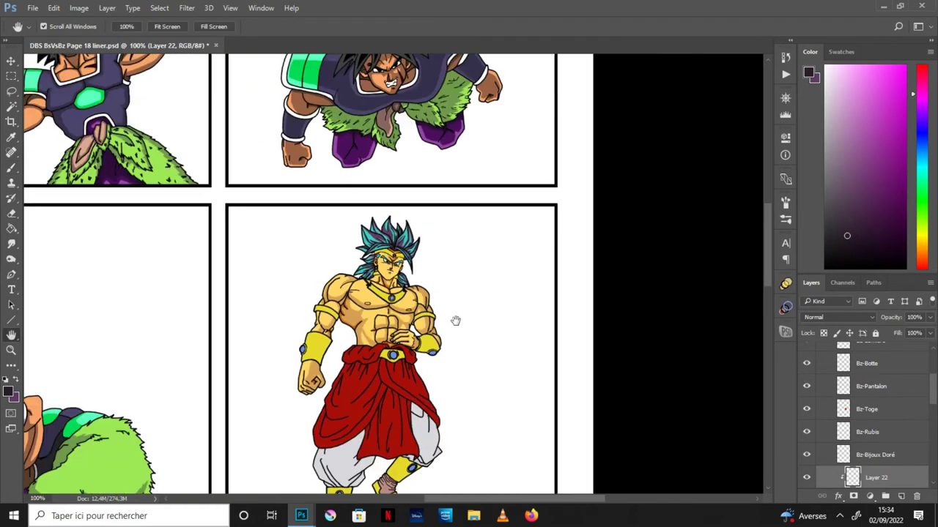
{"action": "scroll", "coordinate": [452, 337], "scroll_direction": "down", "scroll_amount": 2}
- Save the manga page document
{"action": "left_click", "coordinate": [32, 8]}
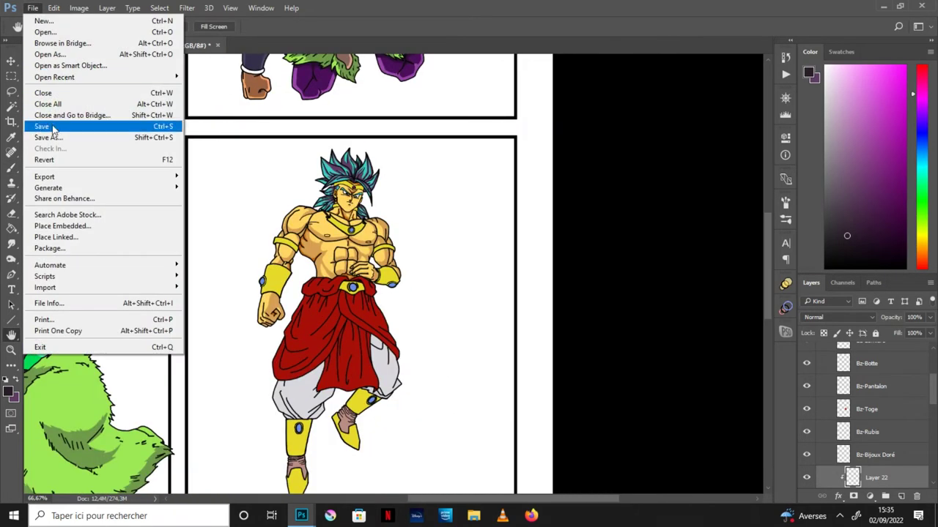
{"action": "left_click", "coordinate": [51, 126]}
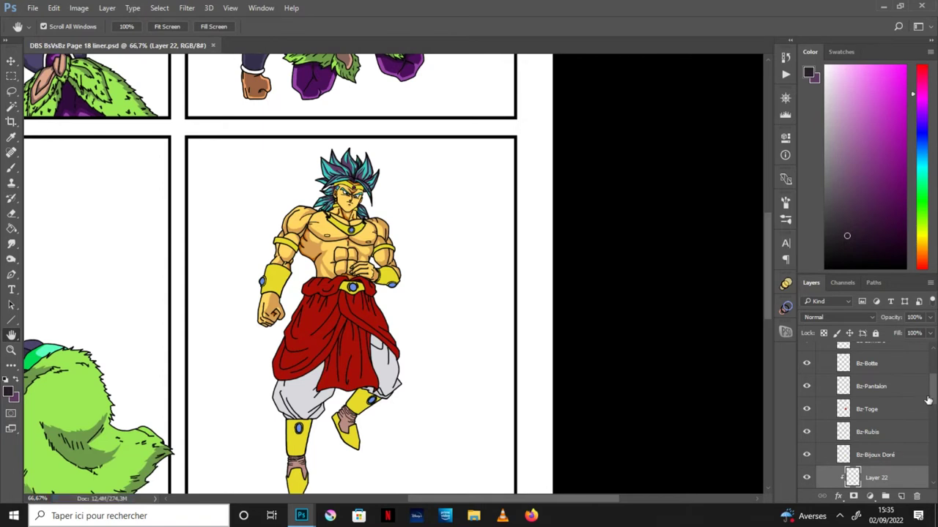
{"action": "scroll", "coordinate": [928, 409], "scroll_direction": "down", "scroll_amount": 1}
- Add Layer 23 clipped to Bz-Bijoux Doré and bring the colour reference sheet forward
{"action": "left_click", "coordinate": [902, 432]}
{"action": "left_click", "coordinate": [901, 496]}
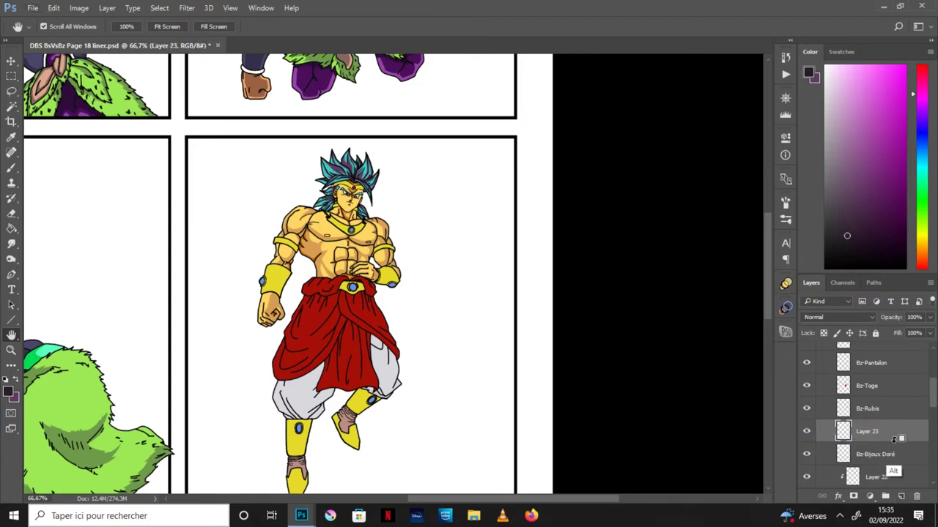
{"action": "left_click", "coordinate": [892, 437], "text": "alt"}
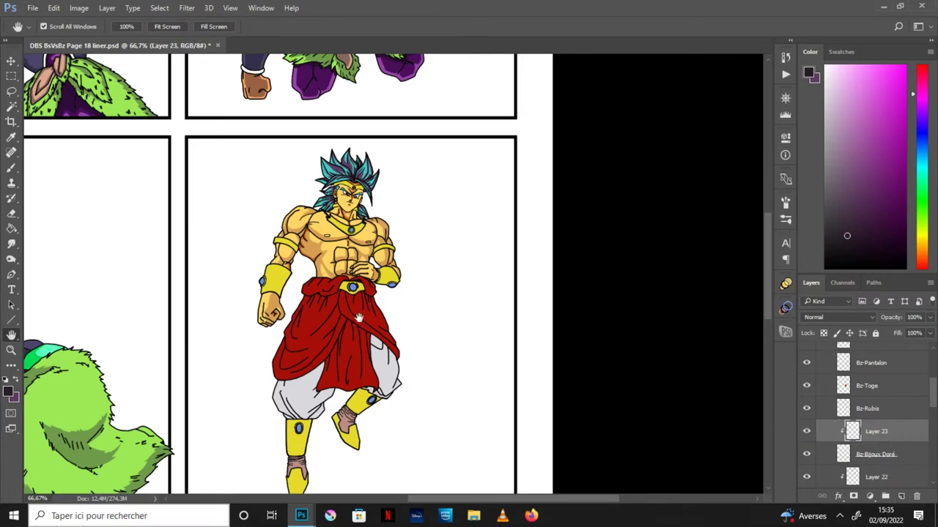
{"action": "scroll", "coordinate": [359, 316], "scroll_direction": "up", "scroll_amount": 2}
{"action": "scroll", "coordinate": [359, 317], "scroll_direction": "up", "scroll_amount": 3}
{"action": "scroll", "coordinate": [359, 317], "scroll_direction": "up", "scroll_amount": 2}
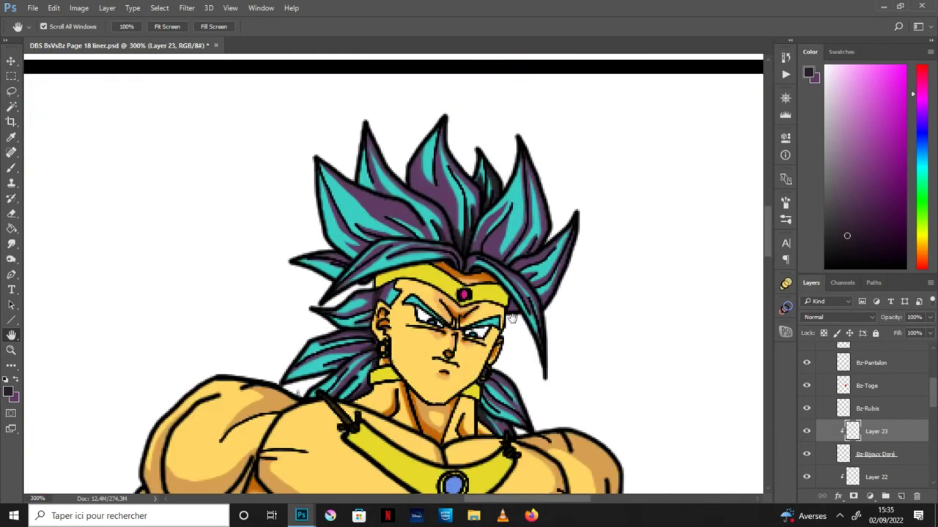
{"action": "scroll", "coordinate": [499, 323], "scroll_direction": "up", "scroll_amount": 1}
{"action": "scroll", "coordinate": [505, 323], "scroll_direction": "up", "scroll_amount": 1}
{"action": "scroll", "coordinate": [516, 325], "scroll_direction": "up", "scroll_amount": 1}
{"action": "scroll", "coordinate": [527, 325], "scroll_direction": "up", "scroll_amount": 1}
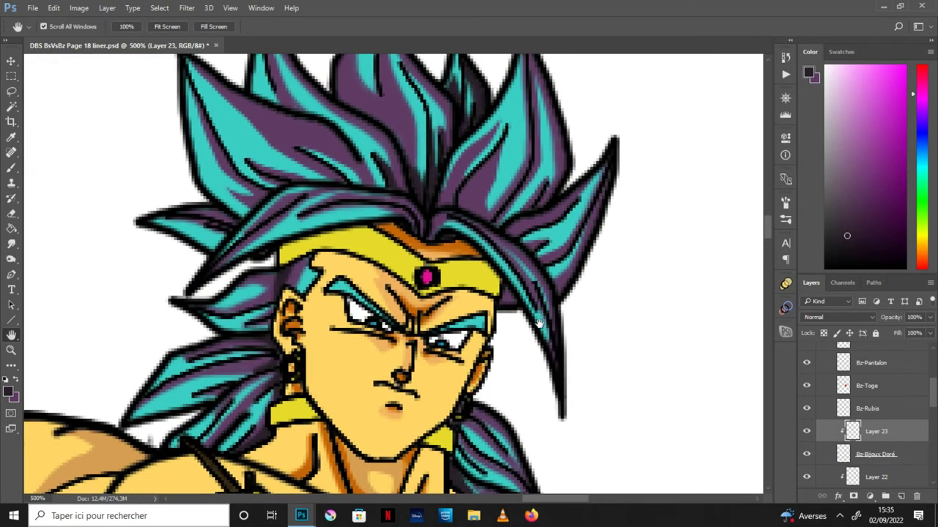
{"action": "left_click", "coordinate": [377, 473]}
- Sample the darker Bijoux doré gold from the reference sheet as the painting colour
{"action": "key", "text": "i"}
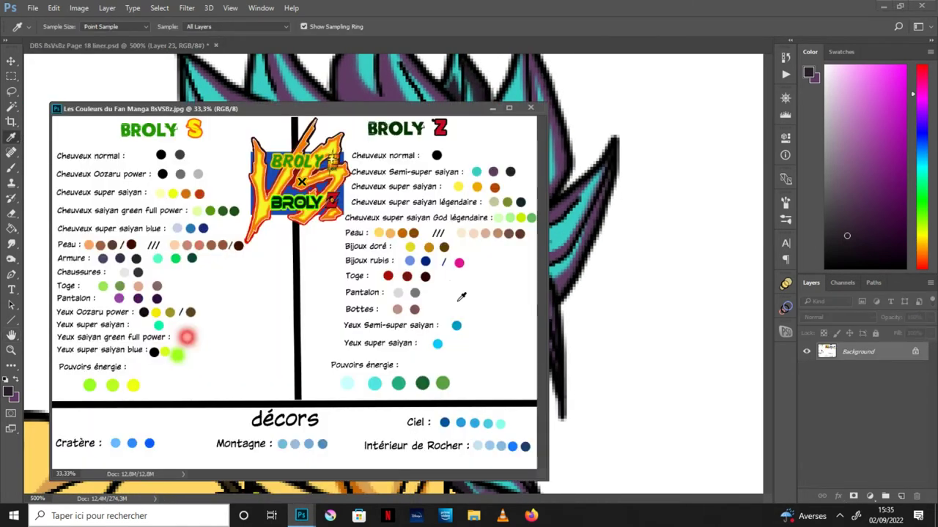
{"action": "left_click", "coordinate": [430, 247]}
{"action": "key", "text": "x"}
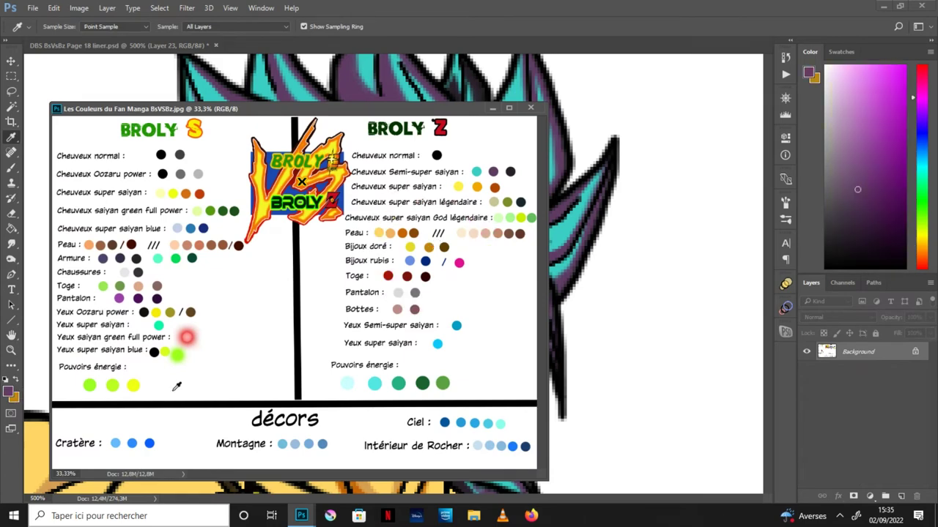
{"action": "key", "text": "x"}
{"action": "left_click", "coordinate": [492, 108]}
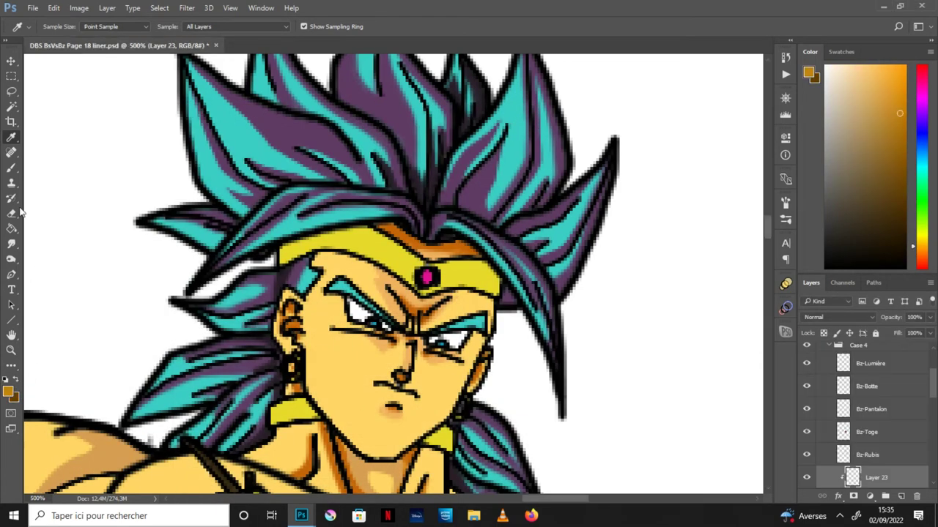
- Brush darker gold shading onto the right and left sides of the headband
{"action": "key", "text": "b"}
{"action": "left_click", "coordinate": [62, 28]}
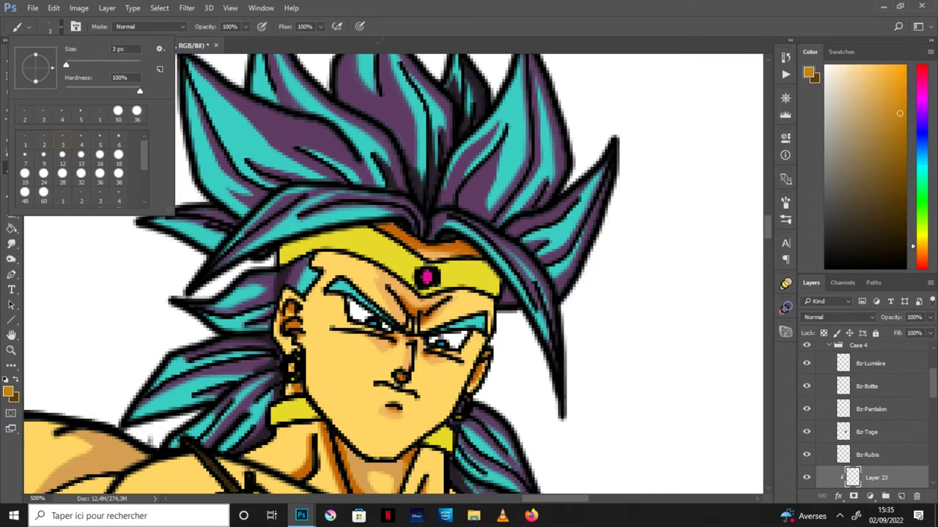
{"action": "key", "text": "Return"}
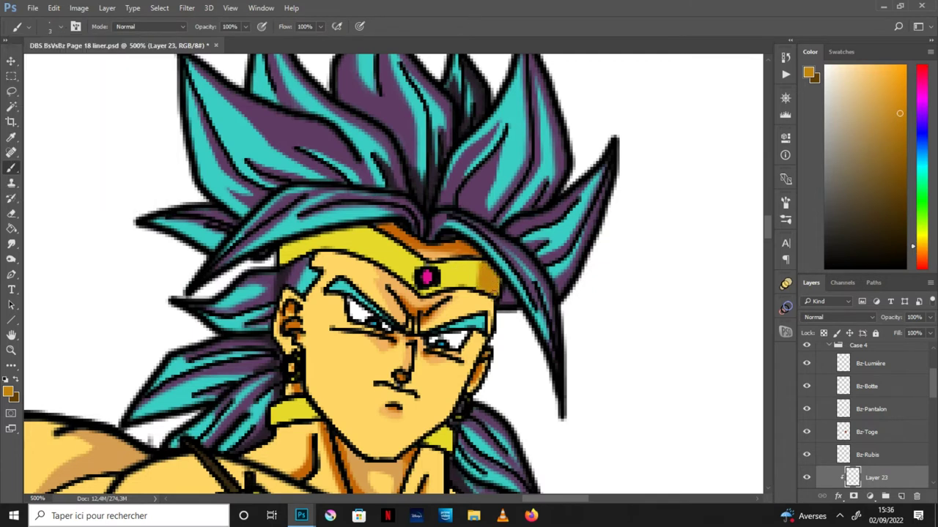
{"action": "mouse_move", "coordinate": [452, 265]}
{"action": "left_mouse_down"}
{"action": "mouse_move", "coordinate": [477, 284]}
{"action": "mouse_move", "coordinate": [497, 283]}
{"action": "left_mouse_up"}
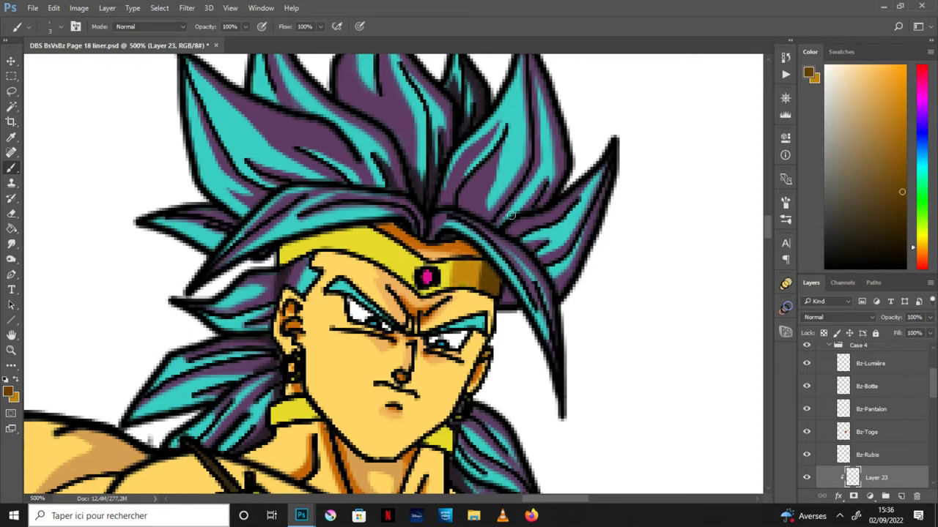
{"action": "mouse_move", "coordinate": [336, 228]}
{"action": "left_mouse_down"}
{"action": "mouse_move", "coordinate": [326, 246]}
{"action": "mouse_move", "coordinate": [284, 262]}
{"action": "mouse_move", "coordinate": [334, 233]}
{"action": "mouse_move", "coordinate": [377, 249]}
{"action": "left_mouse_up"}
{"action": "left_click", "coordinate": [17, 379]}
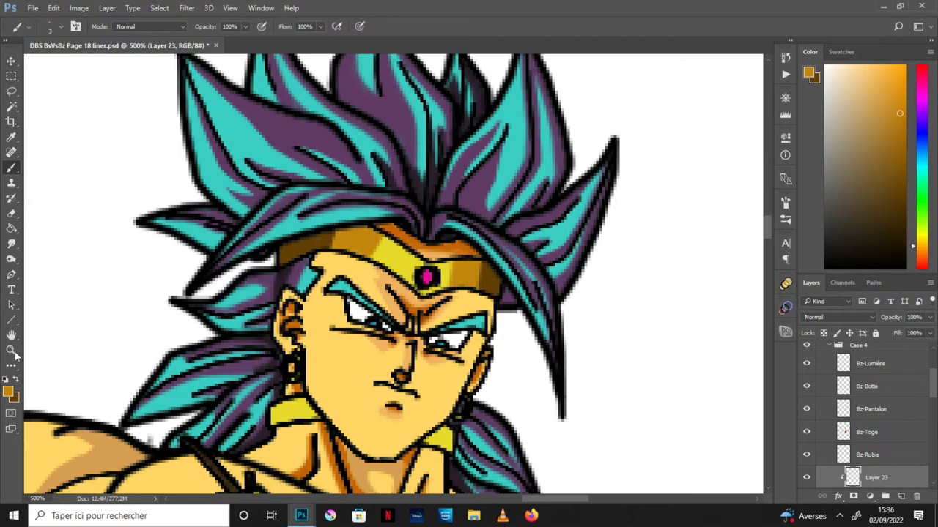
{"action": "left_click_drag", "start_coordinate": [526, 408], "coordinate": [533, 279]}
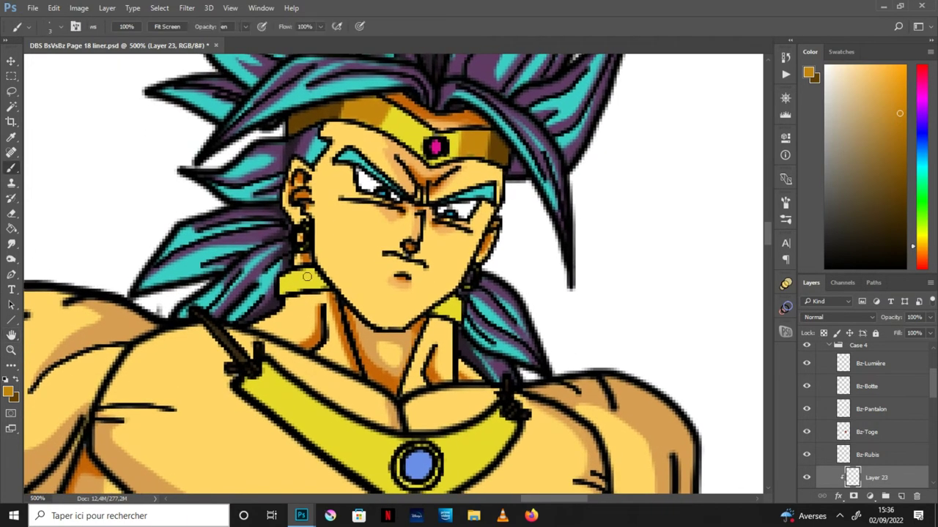
- Shade the right collar piece and its end with darker orange, adding orange along the lower edge
{"action": "left_click", "coordinate": [322, 302], "text": "alt"}
{"action": "left_click_drag", "start_coordinate": [451, 302], "coordinate": [463, 321]}
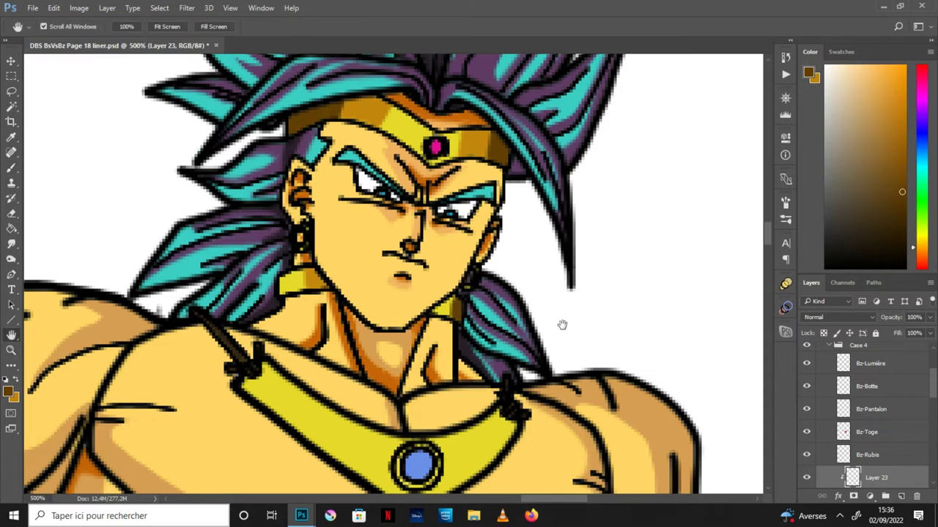
{"action": "left_click_drag", "start_coordinate": [564, 335], "coordinate": [528, 238]}
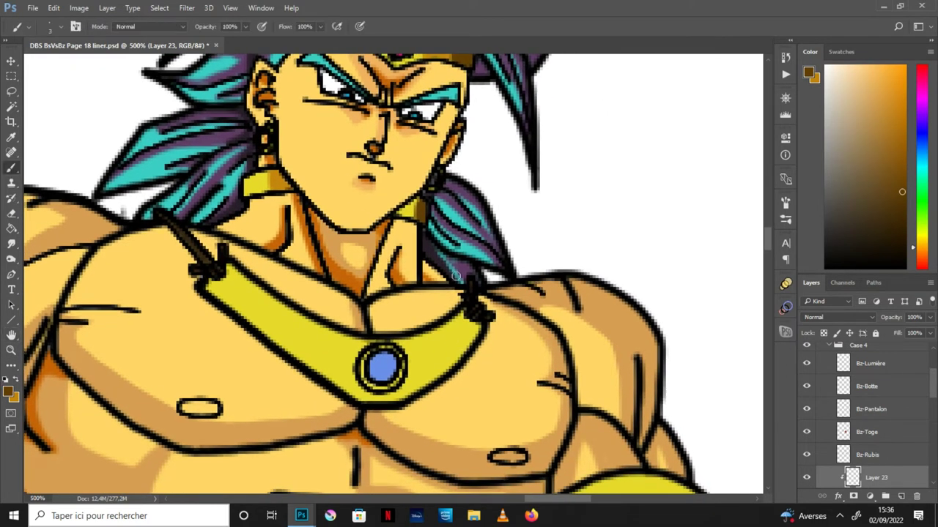
{"action": "left_click_drag", "start_coordinate": [445, 334], "coordinate": [458, 353]}
{"action": "mouse_move", "coordinate": [476, 322]}
{"action": "left_mouse_down"}
{"action": "mouse_move", "coordinate": [458, 352]}
{"action": "mouse_move", "coordinate": [451, 325]}
{"action": "left_mouse_up"}
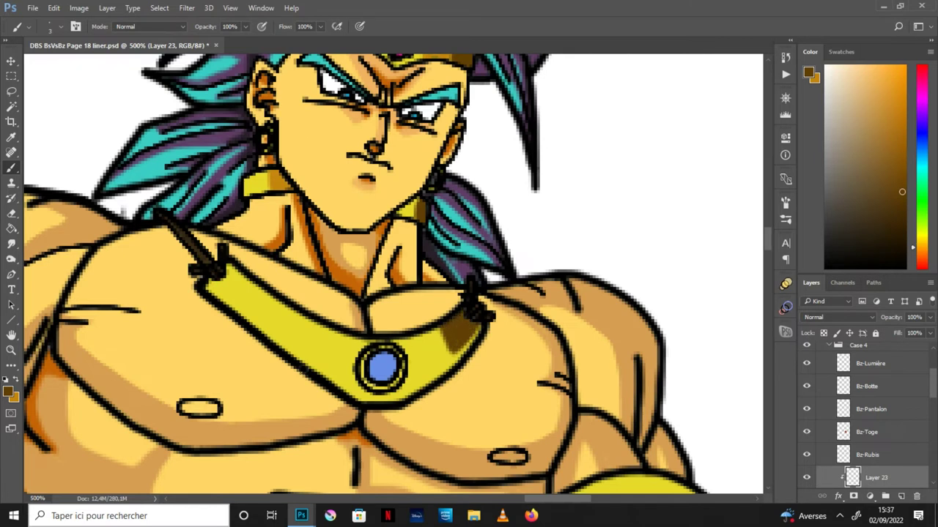
{"action": "key", "text": "x"}
{"action": "mouse_move", "coordinate": [452, 352]}
{"action": "left_mouse_down"}
{"action": "mouse_move", "coordinate": [416, 382]}
{"action": "mouse_move", "coordinate": [424, 351]}
{"action": "mouse_move", "coordinate": [441, 344]}
{"action": "mouse_move", "coordinate": [447, 356]}
{"action": "left_mouse_up"}
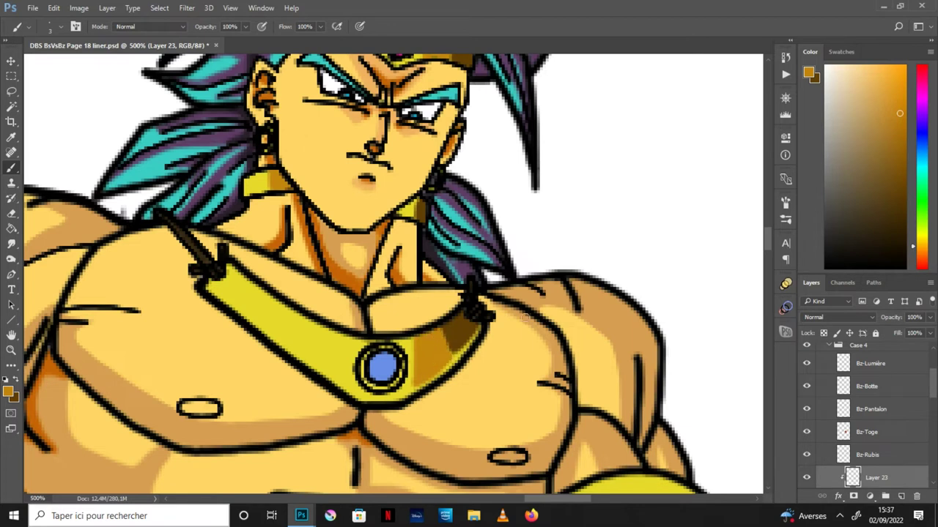
- Paint dark brown strokes on the collar, then brush a golden orange tone over the left and centre
{"action": "key", "text": "x"}
{"action": "left_click_drag", "start_coordinate": [324, 345], "coordinate": [322, 370]}
{"action": "left_click_drag", "start_coordinate": [318, 327], "coordinate": [320, 365]}
{"action": "left_click", "coordinate": [16, 384]}
{"action": "mouse_move", "coordinate": [312, 319]}
{"action": "left_mouse_down"}
{"action": "mouse_move", "coordinate": [312, 365]}
{"action": "mouse_move", "coordinate": [258, 292]}
{"action": "mouse_move", "coordinate": [304, 316]}
{"action": "mouse_move", "coordinate": [308, 331]}
{"action": "left_mouse_up"}
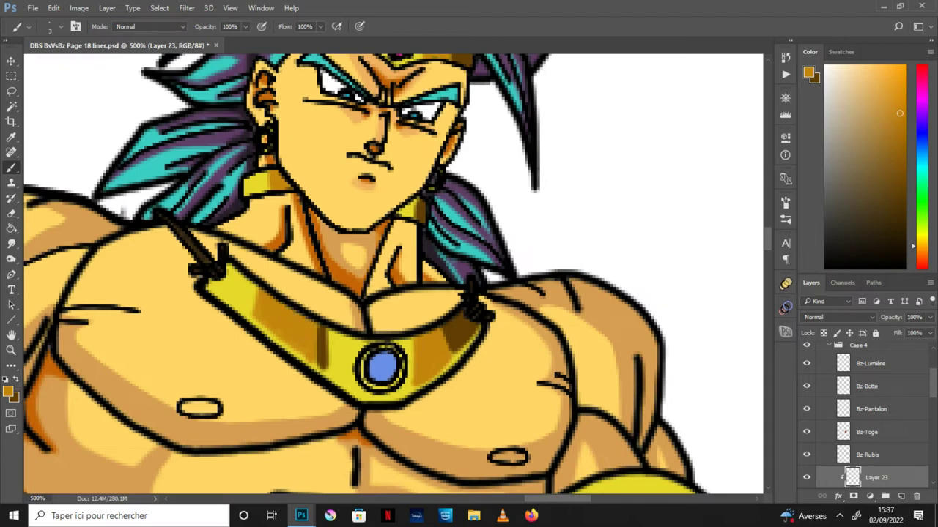
- Bring the upper-arm band into view and pick dark brown for its shading
{"action": "key", "text": "h"}
{"action": "left_click_drag", "start_coordinate": [555, 450], "coordinate": [610, 351]}
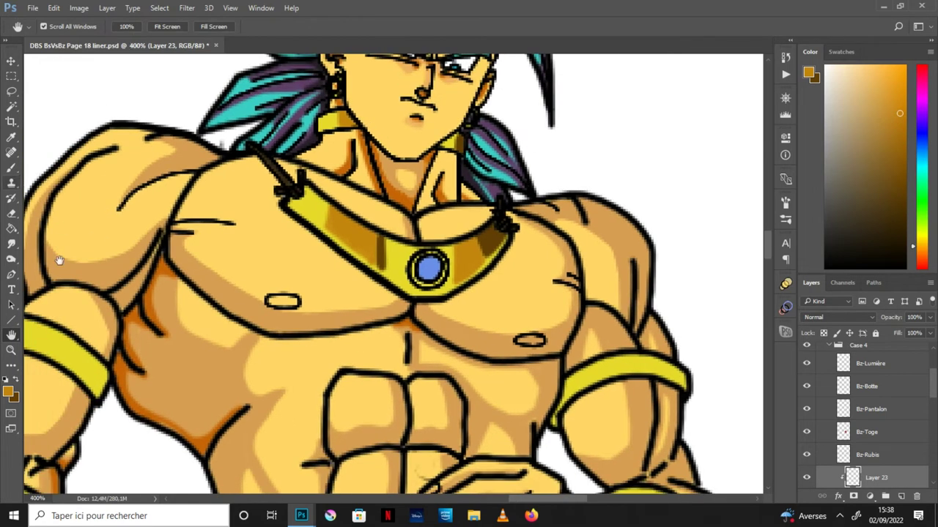
{"action": "left_click", "coordinate": [11, 167]}
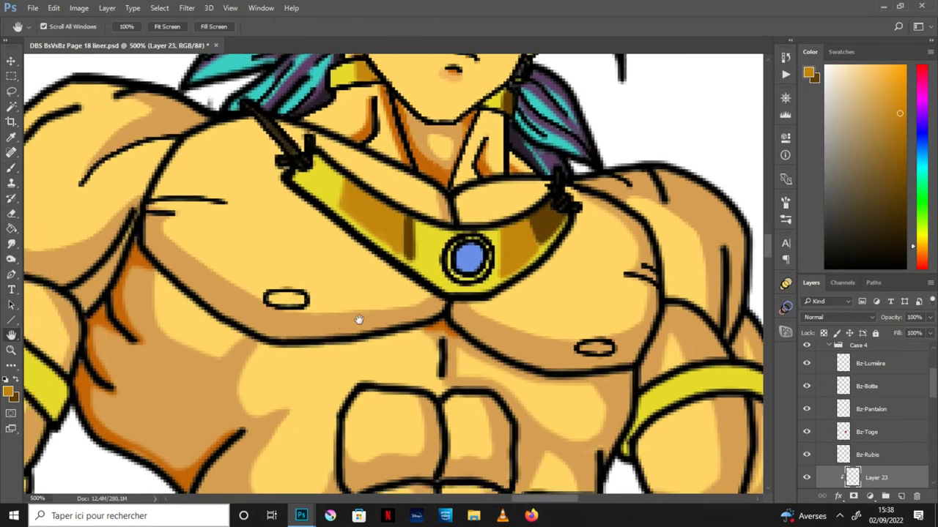
{"action": "mouse_move", "coordinate": [185, 331]}
{"action": "left_mouse_down"}
{"action": "mouse_move", "coordinate": [300, 225]}
{"action": "mouse_move", "coordinate": [302, 202]}
{"action": "mouse_move", "coordinate": [324, 219]}
{"action": "mouse_move", "coordinate": [304, 198]}
{"action": "mouse_move", "coordinate": [321, 212]}
{"action": "mouse_move", "coordinate": [306, 201]}
{"action": "mouse_move", "coordinate": [338, 202]}
{"action": "mouse_move", "coordinate": [362, 253]}
{"action": "mouse_move", "coordinate": [349, 233]}
{"action": "mouse_move", "coordinate": [358, 220]}
{"action": "mouse_move", "coordinate": [368, 235]}
{"action": "left_mouse_up"}
{"action": "left_click", "coordinate": [16, 381]}
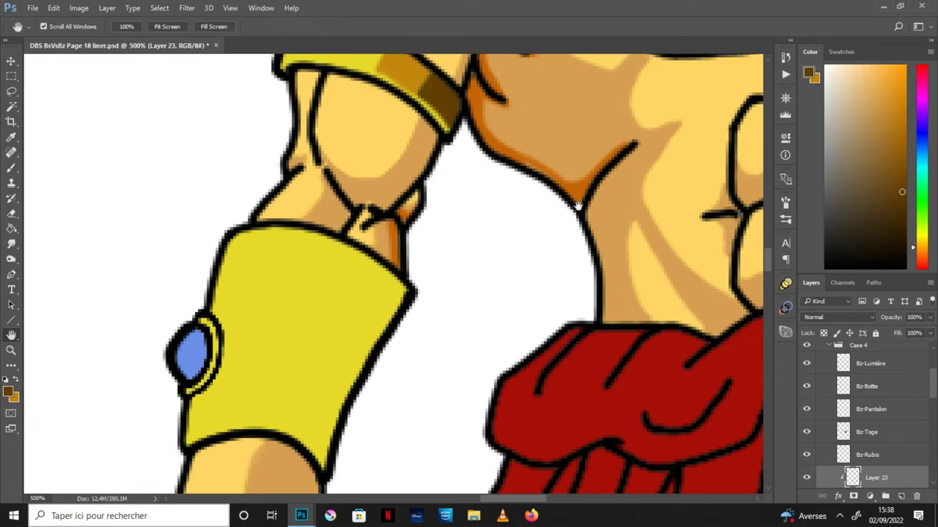
- Lasso the forearm bracer's shadow side and fill it dark brown
{"action": "left_click_drag", "start_coordinate": [347, 423], "coordinate": [465, 203]}
{"action": "left_click", "coordinate": [11, 91]}
{"action": "mouse_move", "coordinate": [400, 162]}
{"action": "left_mouse_down"}
{"action": "mouse_move", "coordinate": [460, 207]}
{"action": "mouse_move", "coordinate": [410, 167]}
{"action": "left_mouse_up"}
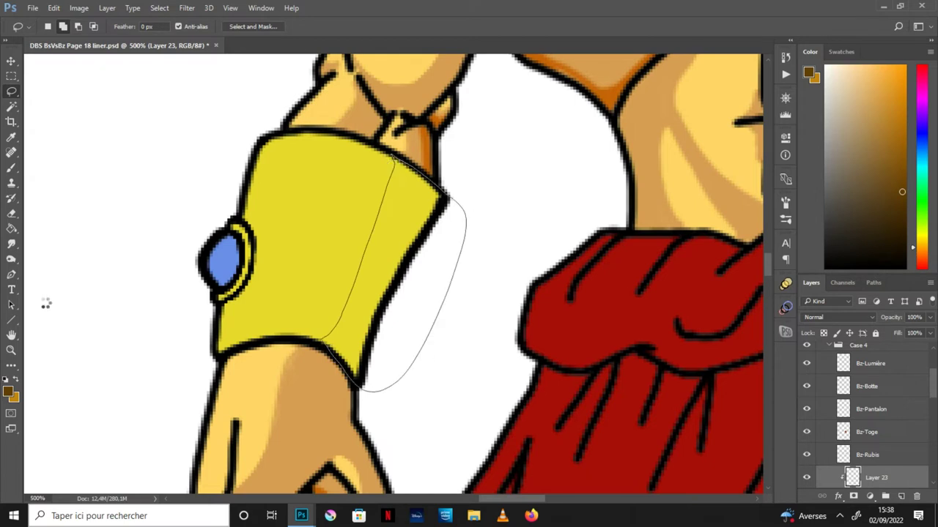
{"action": "key", "text": "g"}
{"action": "left_click", "coordinate": [398, 240]}
{"action": "key", "text": "ctrl+d"}
- Lasso the bracer's middle strip and fill it orange, then pan toward the belt
{"action": "left_click", "coordinate": [11, 92]}
{"action": "mouse_move", "coordinate": [330, 337]}
{"action": "left_mouse_down"}
{"action": "mouse_move", "coordinate": [394, 189]}
{"action": "mouse_move", "coordinate": [377, 143]}
{"action": "mouse_move", "coordinate": [334, 137]}
{"action": "mouse_move", "coordinate": [321, 151]}
{"action": "mouse_move", "coordinate": [272, 335]}
{"action": "mouse_move", "coordinate": [310, 356]}
{"action": "mouse_move", "coordinate": [322, 347]}
{"action": "left_mouse_up"}
{"action": "key", "text": "x"}
{"action": "left_click", "coordinate": [11, 229]}
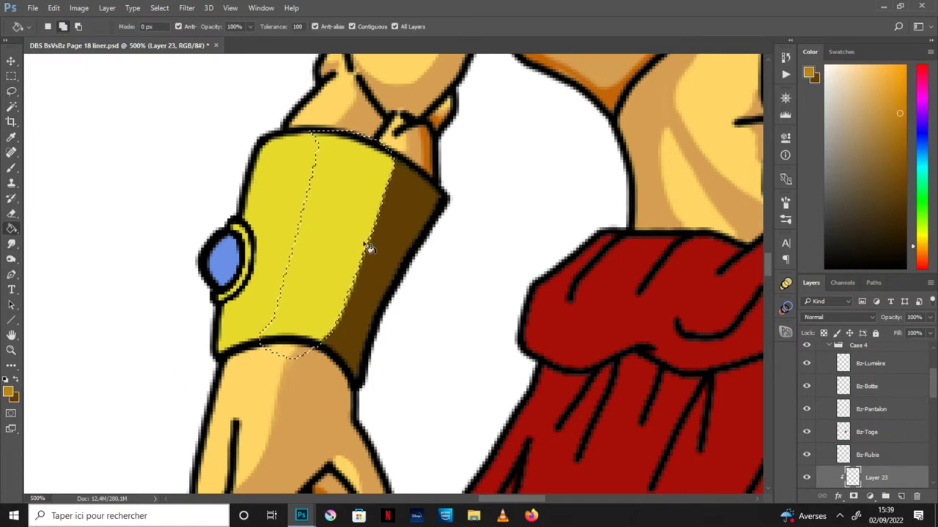
{"action": "left_click", "coordinate": [364, 247]}
{"action": "key", "text": "ctrl+d"}
{"action": "key", "text": "b"}
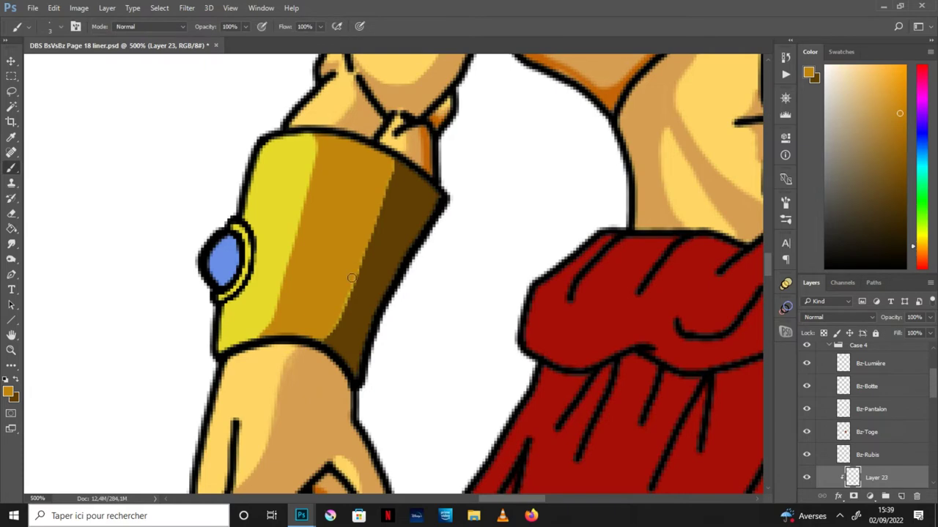
{"action": "key", "text": "space"}
{"action": "mouse_move", "coordinate": [574, 402]}
{"action": "left_mouse_down"}
{"action": "mouse_move", "coordinate": [526, 329]}
{"action": "mouse_move", "coordinate": [591, 376]}
{"action": "mouse_move", "coordinate": [495, 362]}
{"action": "left_mouse_up"}
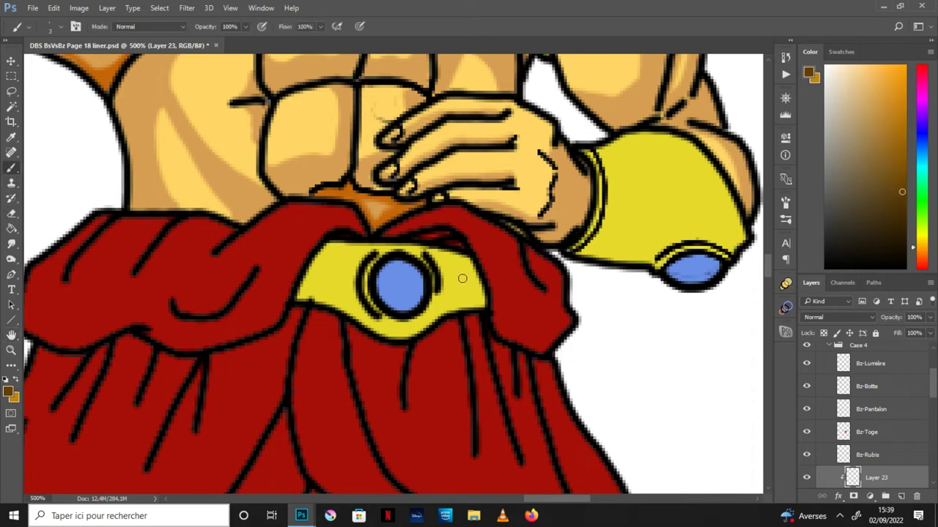
- Paint brown shading on the belt piece right of the blue gem and at its left end
{"action": "mouse_move", "coordinate": [464, 287]}
{"action": "left_mouse_down"}
{"action": "mouse_move", "coordinate": [463, 263]}
{"action": "mouse_move", "coordinate": [476, 300]}
{"action": "left_mouse_up"}
{"action": "left_click_drag", "start_coordinate": [473, 267], "coordinate": [476, 290]}
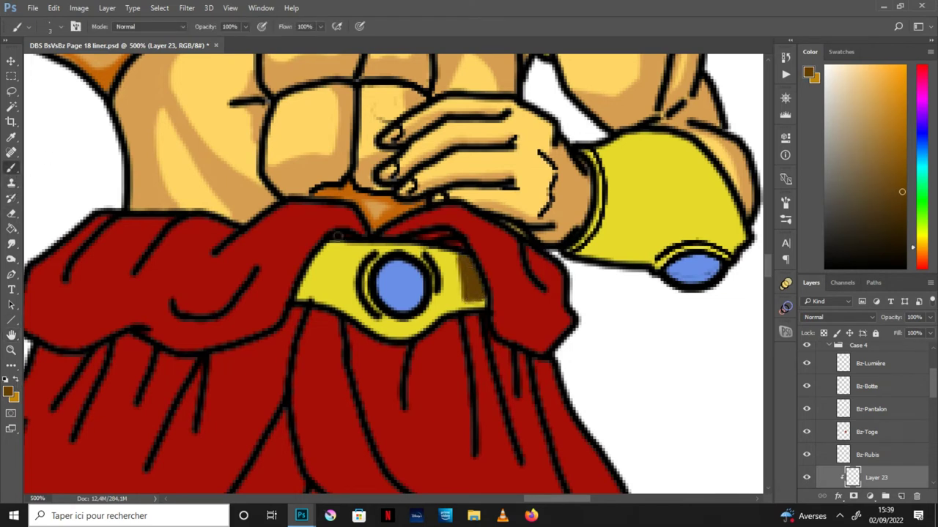
{"action": "mouse_move", "coordinate": [319, 293]}
{"action": "left_mouse_down"}
{"action": "mouse_move", "coordinate": [301, 296]}
{"action": "mouse_move", "coordinate": [331, 244]}
{"action": "mouse_move", "coordinate": [303, 288]}
{"action": "left_mouse_up"}
{"action": "mouse_move", "coordinate": [326, 247]}
{"action": "left_mouse_down"}
{"action": "mouse_move", "coordinate": [311, 285]}
{"action": "mouse_move", "coordinate": [338, 245]}
{"action": "left_mouse_up"}
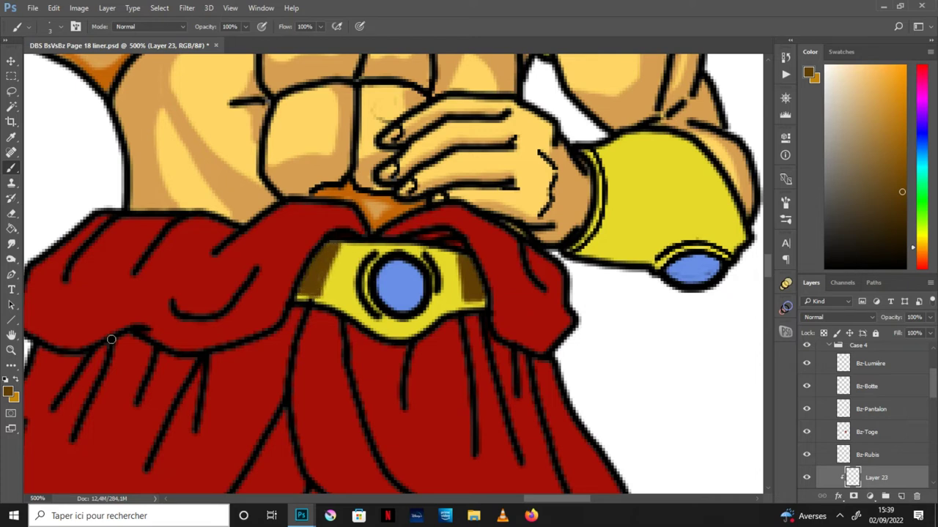
- Add lighter orange shading on both belt sides and just left of the gem
{"action": "left_click", "coordinate": [348, 204], "text": "alt"}
{"action": "mouse_move", "coordinate": [346, 296]}
{"action": "left_mouse_down"}
{"action": "mouse_move", "coordinate": [358, 249]}
{"action": "mouse_move", "coordinate": [331, 297]}
{"action": "mouse_move", "coordinate": [343, 249]}
{"action": "mouse_move", "coordinate": [334, 290]}
{"action": "mouse_move", "coordinate": [353, 250]}
{"action": "left_mouse_up"}
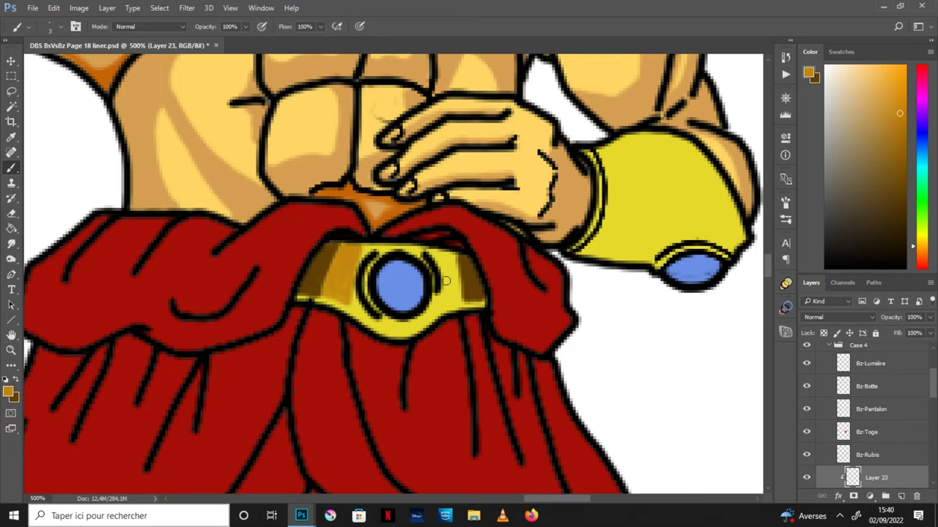
{"action": "left_click_drag", "start_coordinate": [446, 281], "coordinate": [437, 252]}
{"action": "mouse_move", "coordinate": [443, 296]}
{"action": "left_mouse_down"}
{"action": "mouse_move", "coordinate": [462, 301]}
{"action": "mouse_move", "coordinate": [452, 254]}
{"action": "mouse_move", "coordinate": [458, 294]}
{"action": "left_mouse_up"}
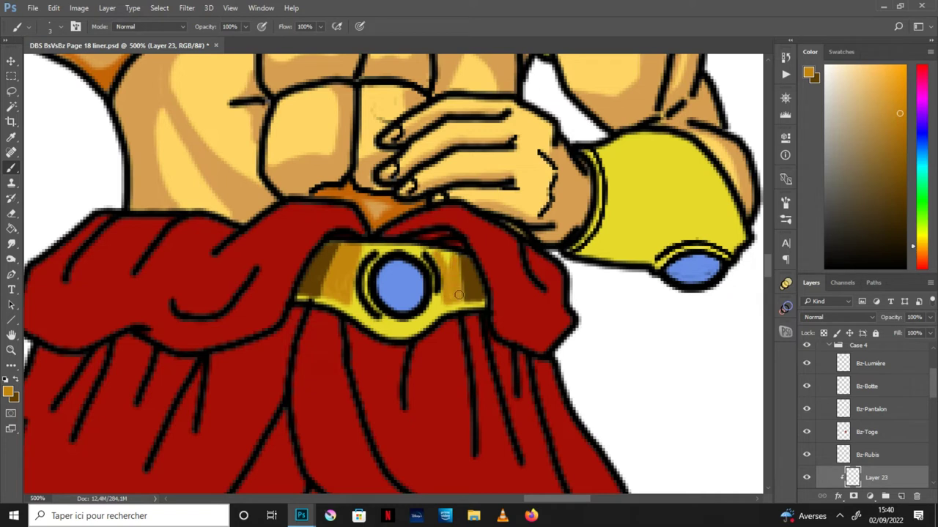
{"action": "left_click_drag", "start_coordinate": [368, 315], "coordinate": [352, 300]}
{"action": "left_click_drag", "start_coordinate": [360, 259], "coordinate": [369, 242]}
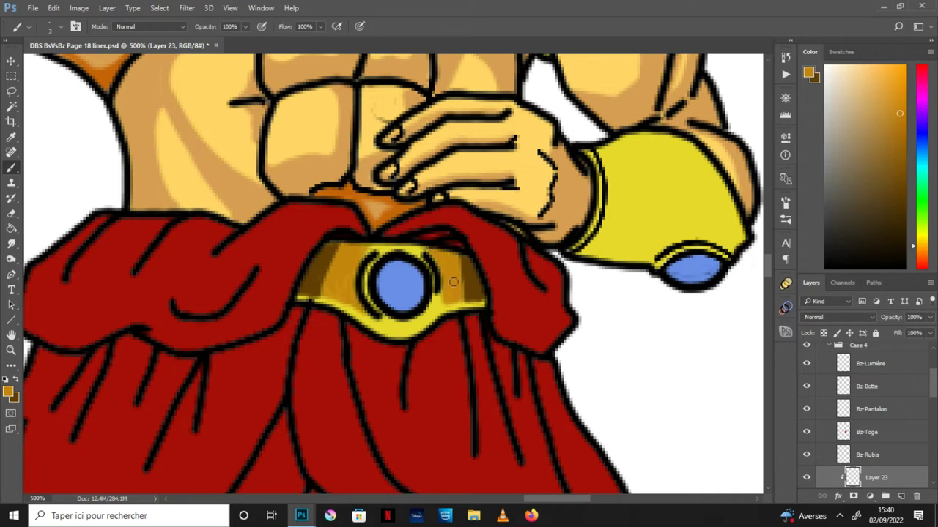
{"action": "left_click", "coordinate": [11, 334]}
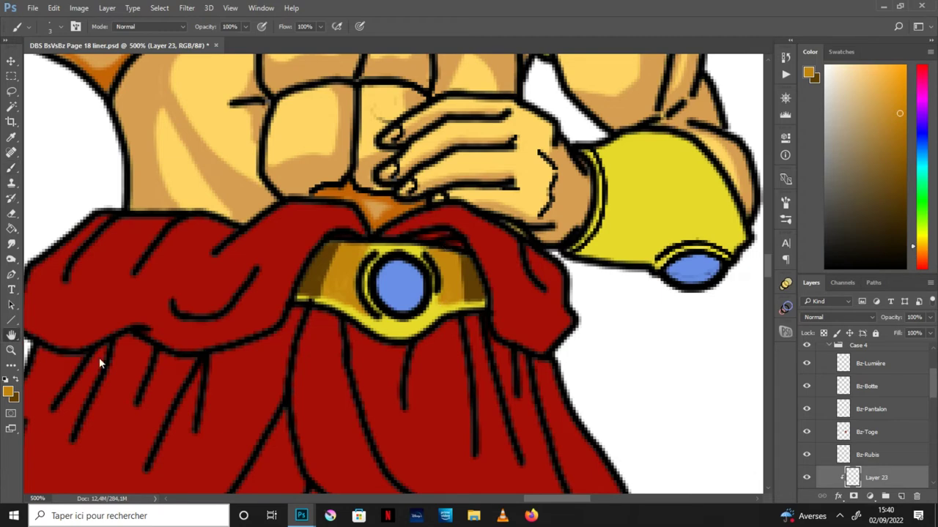
{"action": "left_click_drag", "start_coordinate": [98, 359], "coordinate": [469, 400]}
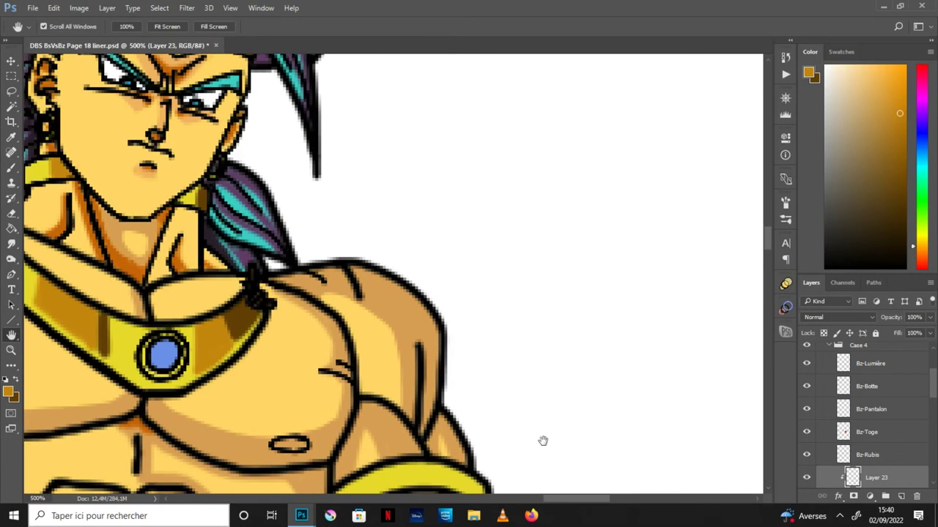
{"action": "left_click_drag", "start_coordinate": [542, 440], "coordinate": [486, 236]}
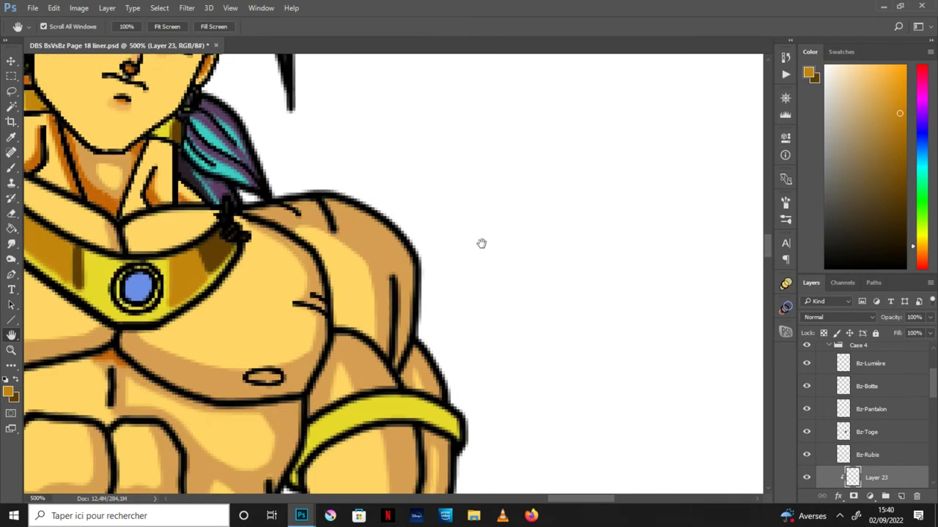
- Fill the arm band's shadow dark brown, brush an orange highlight, and extend the dark shading
{"action": "key", "text": "l"}
{"action": "mouse_move", "coordinate": [306, 279]}
{"action": "left_mouse_down"}
{"action": "mouse_move", "coordinate": [251, 370]}
{"action": "mouse_move", "coordinate": [268, 260]}
{"action": "mouse_move", "coordinate": [302, 277]}
{"action": "left_mouse_up"}
{"action": "key", "text": "g"}
{"action": "left_click", "coordinate": [299, 297]}
{"action": "key", "text": "ctrl+d"}
{"action": "key", "text": "b"}
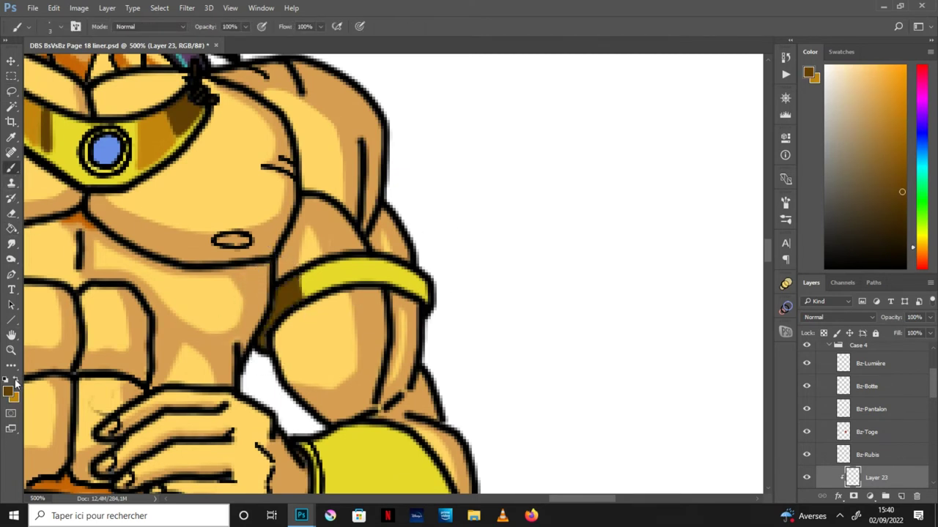
{"action": "left_click", "coordinate": [17, 380]}
{"action": "left_click_drag", "start_coordinate": [303, 290], "coordinate": [367, 270]}
{"action": "left_click_drag", "start_coordinate": [769, 257], "coordinate": [769, 264]}
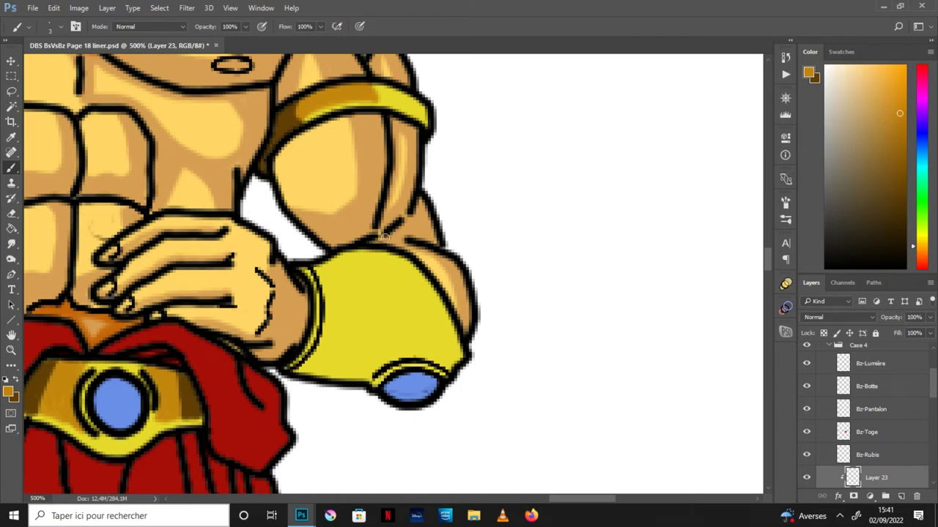
{"action": "left_click", "coordinate": [15, 380]}
{"action": "mouse_move", "coordinate": [396, 89]}
{"action": "left_mouse_down"}
{"action": "mouse_move", "coordinate": [408, 108]}
{"action": "mouse_move", "coordinate": [405, 99]}
{"action": "left_mouse_up"}
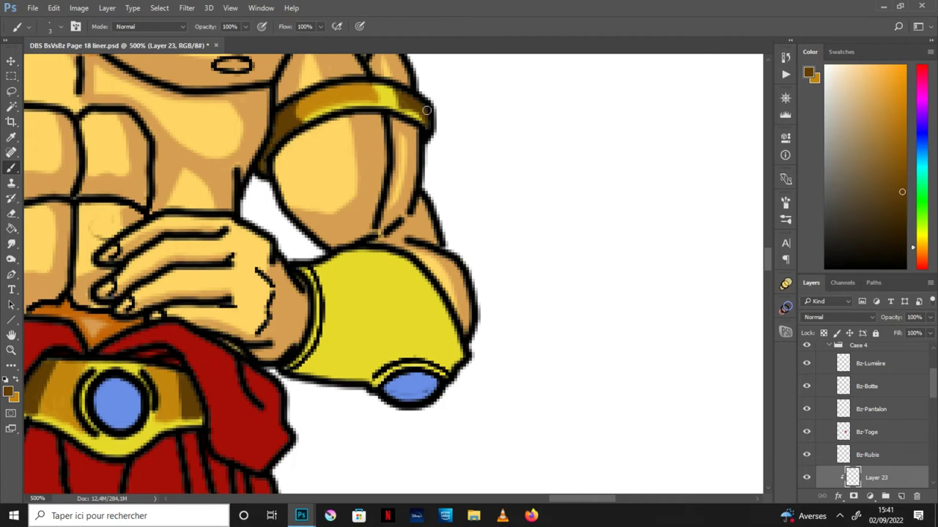
- Lasso the bracer panel, fill the outer area dark brown and the panel gold-brown, then zoom out
{"action": "key", "text": "h"}
{"action": "mouse_move", "coordinate": [512, 286]}
{"action": "left_mouse_down"}
{"action": "mouse_move", "coordinate": [503, 377]}
{"action": "mouse_move", "coordinate": [473, 281]}
{"action": "left_mouse_up"}
{"action": "left_click", "coordinate": [12, 91]}
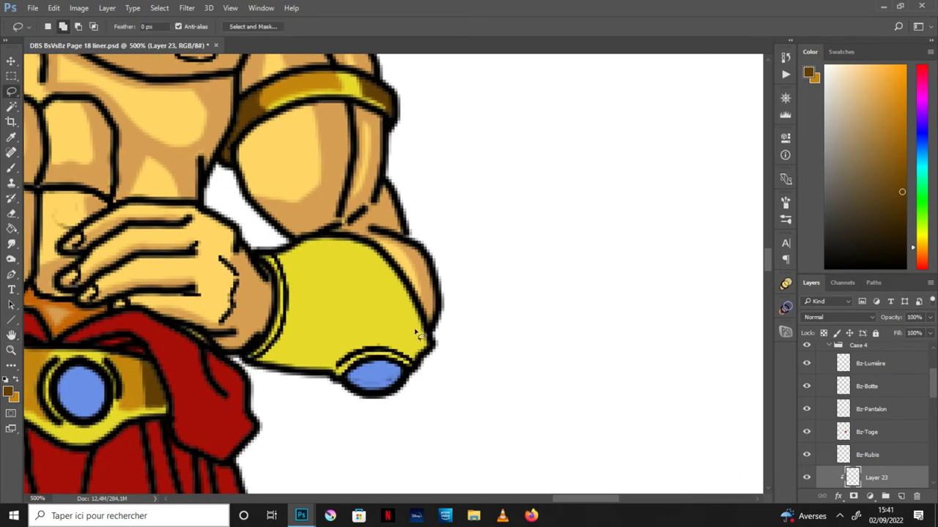
{"action": "mouse_move", "coordinate": [278, 352]}
{"action": "left_mouse_down"}
{"action": "mouse_move", "coordinate": [293, 278]}
{"action": "mouse_move", "coordinate": [316, 253]}
{"action": "mouse_move", "coordinate": [366, 265]}
{"action": "mouse_move", "coordinate": [379, 327]}
{"action": "mouse_move", "coordinate": [322, 348]}
{"action": "mouse_move", "coordinate": [282, 343]}
{"action": "left_mouse_up"}
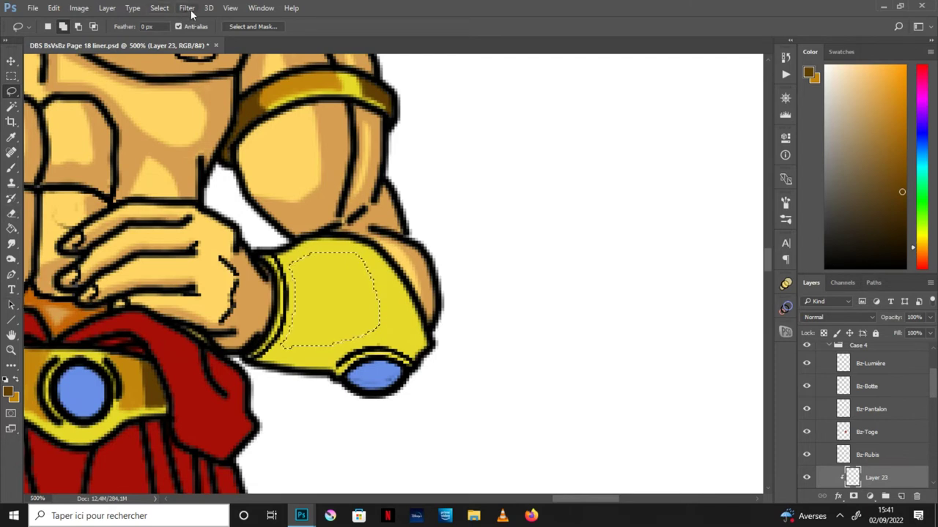
{"action": "left_click", "coordinate": [160, 9]}
{"action": "left_click", "coordinate": [168, 55]}
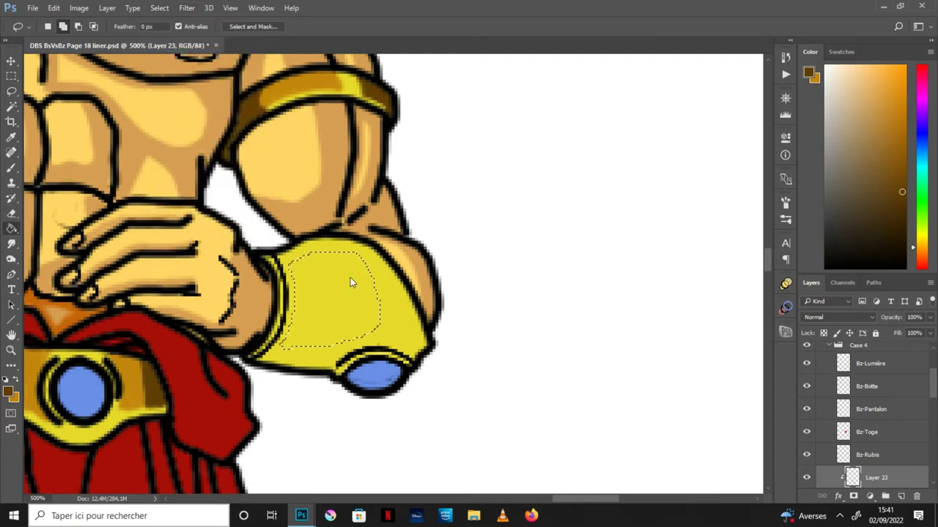
{"action": "key", "text": "g"}
{"action": "left_click", "coordinate": [428, 302]}
{"action": "left_click", "coordinate": [160, 8]}
{"action": "left_click", "coordinate": [168, 54]}
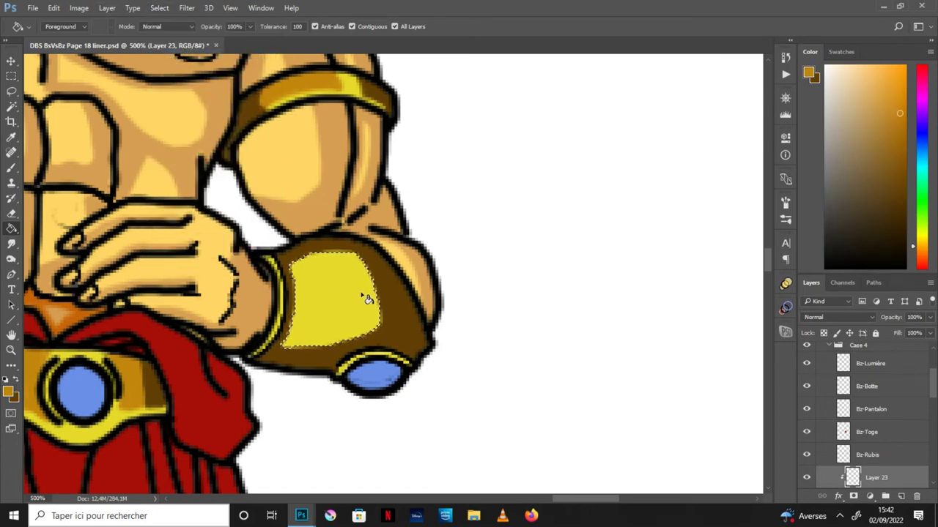
{"action": "left_click", "coordinate": [367, 299]}
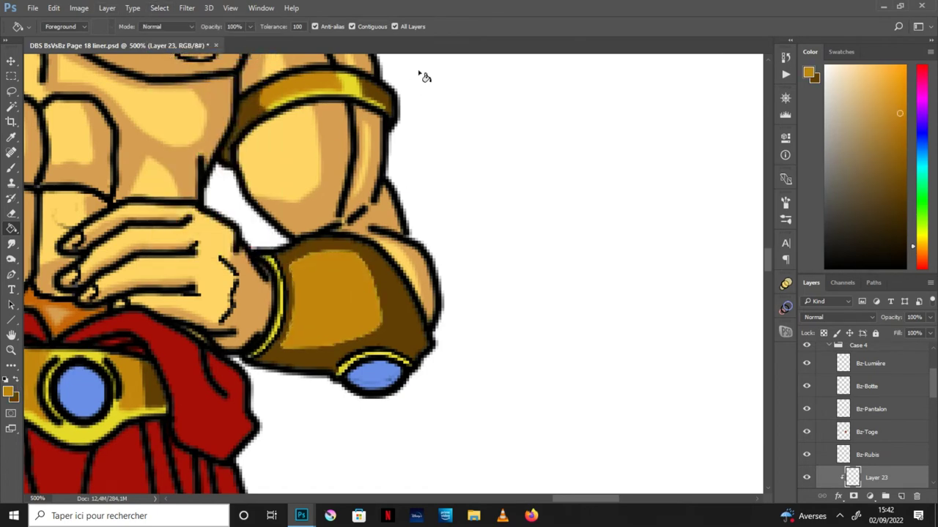
{"action": "key", "text": "ctrl+minus"}
{"action": "key", "text": "ctrl+minus"}
{"action": "key", "text": "ctrl+minus"}
{"action": "key", "text": "ctrl+minus"}
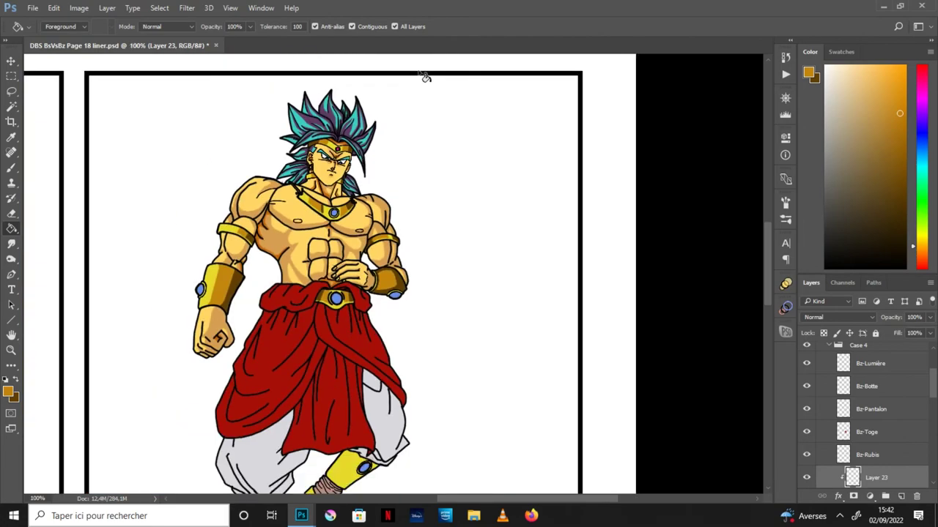
- Zoom in on the raised leg and lasso the highlight area on its bracer
{"action": "key", "text": "ctrl+plus"}
{"action": "key", "text": "h"}
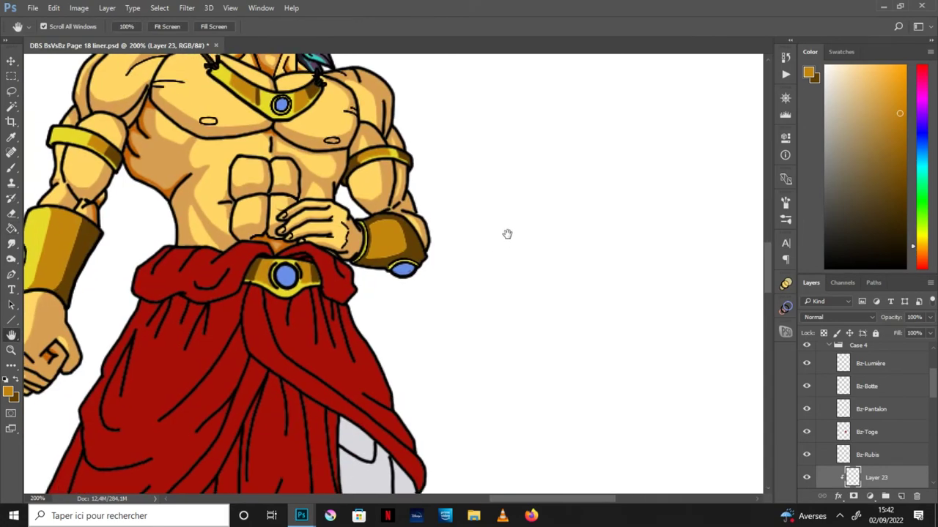
{"action": "left_click_drag", "start_coordinate": [505, 293], "coordinate": [545, 378]}
{"action": "scroll", "coordinate": [548, 337], "scroll_direction": "down", "scroll_amount": 2}
{"action": "scroll", "coordinate": [534, 242], "scroll_direction": "down", "scroll_amount": 6}
{"action": "key", "text": "ctrl+plus"}
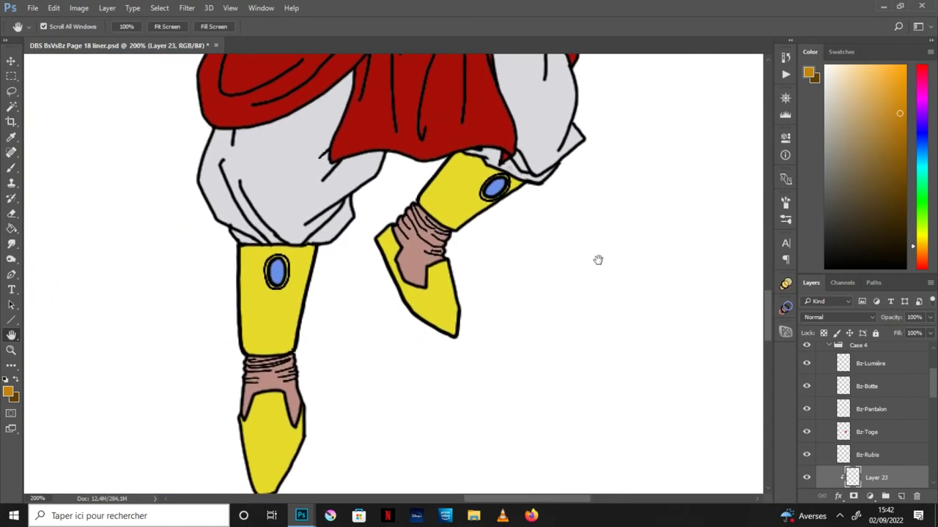
{"action": "scroll", "coordinate": [600, 253], "scroll_direction": "down", "scroll_amount": 2}
{"action": "key", "text": "ctrl+plus"}
{"action": "key", "text": "l"}
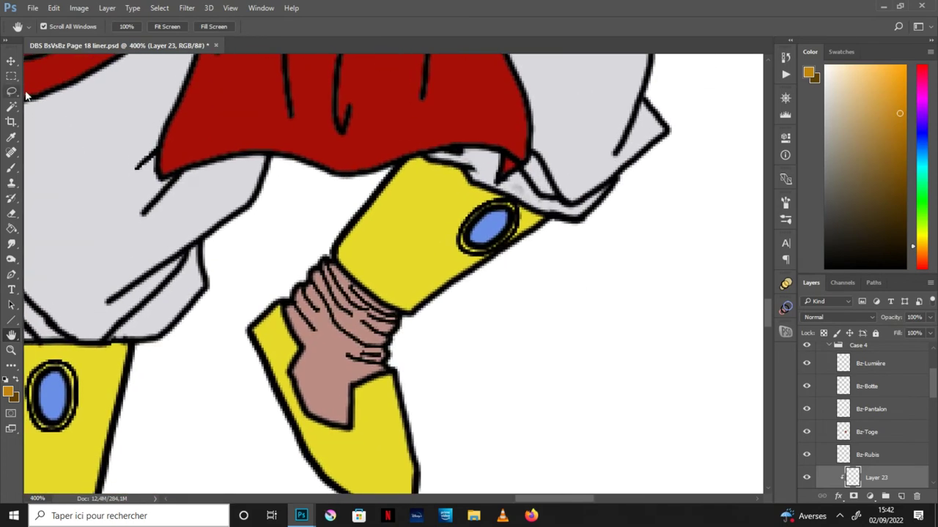
{"action": "left_click_drag", "start_coordinate": [378, 253], "coordinate": [442, 232]}
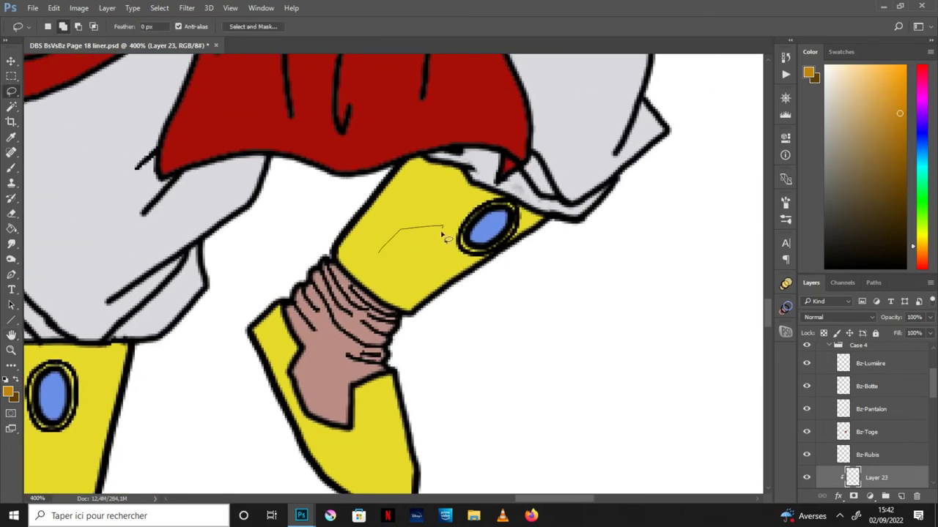
{"action": "left_click_drag", "start_coordinate": [381, 269], "coordinate": [378, 258]}
- Fill the bracer brown around an orange highlight patch, and the sliver beside the gem brown
{"action": "left_click", "coordinate": [159, 8]}
{"action": "left_click", "coordinate": [12, 229]}
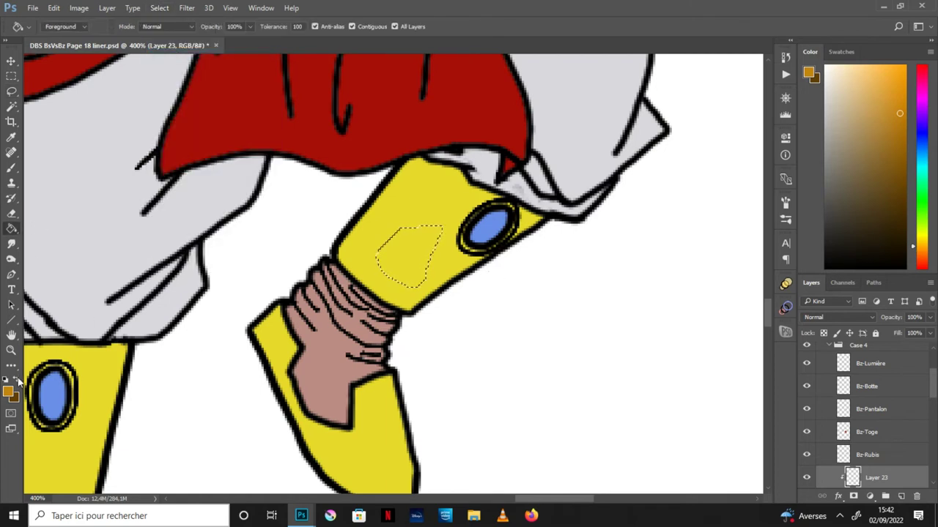
{"action": "left_click", "coordinate": [902, 192]}
{"action": "left_click", "coordinate": [440, 271]}
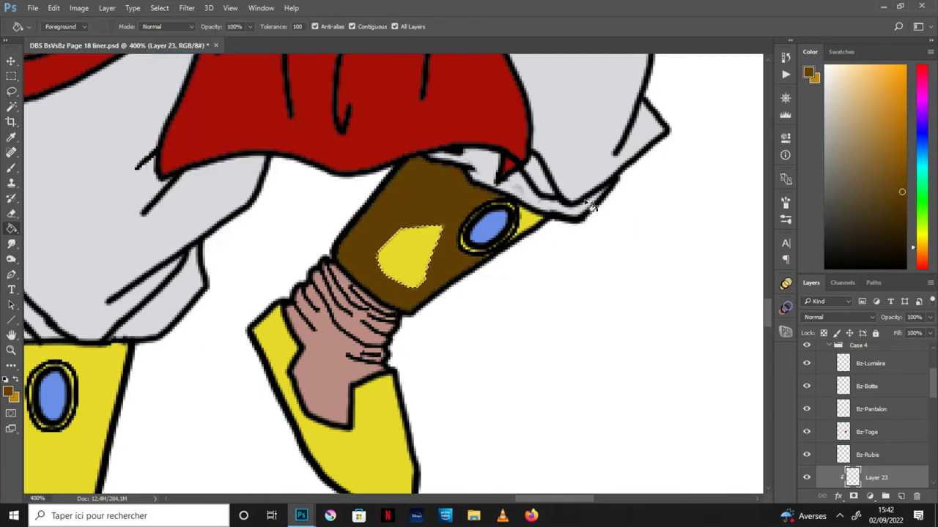
{"action": "key", "text": "x"}
{"action": "left_click", "coordinate": [159, 8]}
{"action": "left_click", "coordinate": [168, 52]}
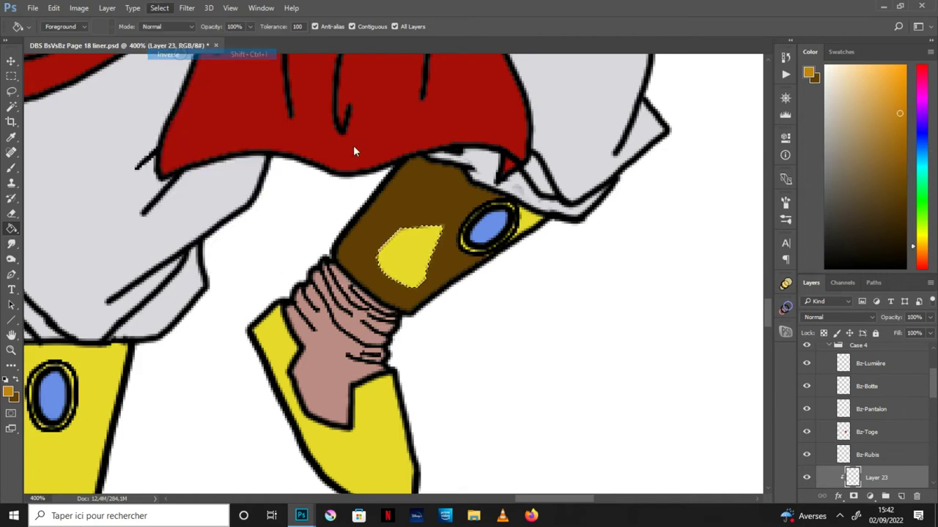
{"action": "left_click", "coordinate": [427, 261]}
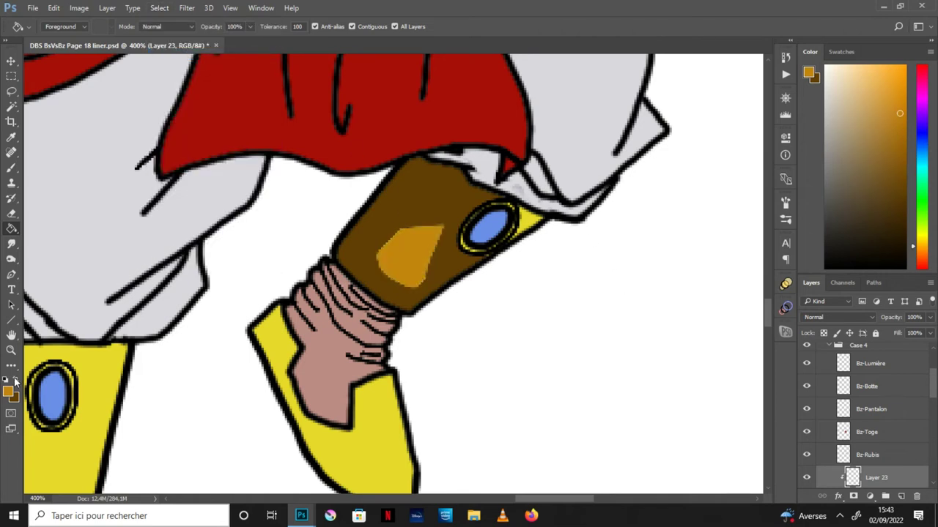
{"action": "key", "text": "x"}
{"action": "left_click", "coordinate": [534, 222]}
- Fill the boot lighter orange, leaving yellow highlights at its tip and top
{"action": "key", "text": "h"}
{"action": "left_click_drag", "start_coordinate": [564, 365], "coordinate": [531, 251]}
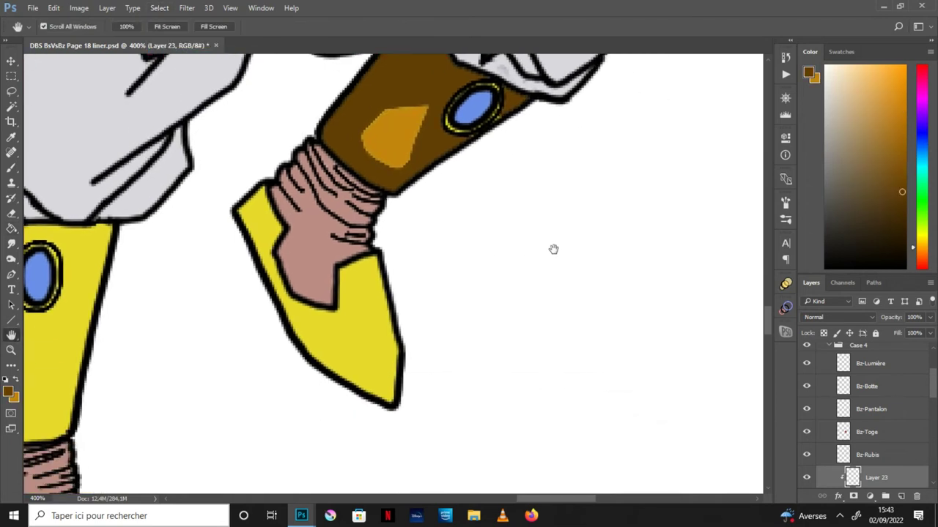
{"action": "left_click", "coordinate": [12, 91]}
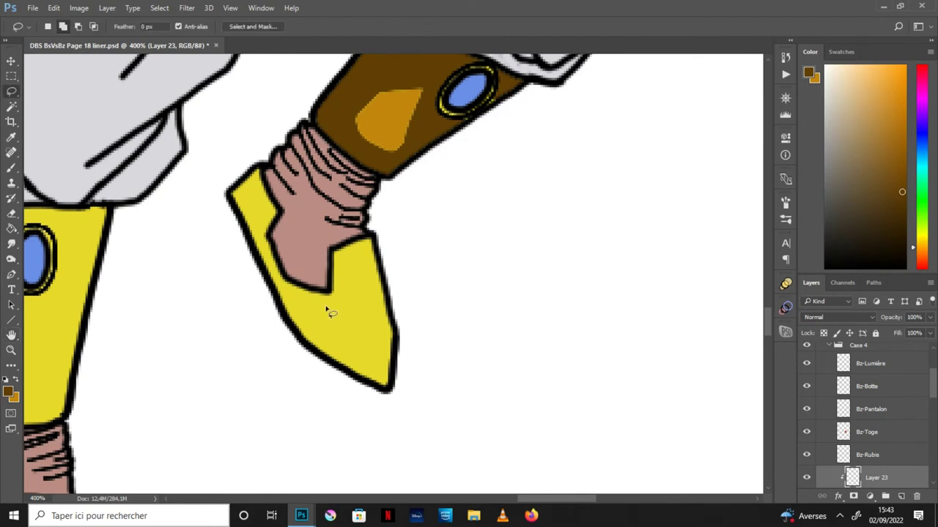
{"action": "left_click_drag", "start_coordinate": [309, 301], "coordinate": [366, 343]}
{"action": "left_click_drag", "start_coordinate": [380, 375], "coordinate": [335, 349]}
{"action": "left_click_drag", "start_coordinate": [309, 319], "coordinate": [308, 300]}
{"action": "mouse_move", "coordinate": [250, 185]}
{"action": "left_mouse_down"}
{"action": "mouse_move", "coordinate": [256, 224]}
{"action": "mouse_move", "coordinate": [250, 176]}
{"action": "left_mouse_up"}
{"action": "left_click", "coordinate": [159, 7]}
{"action": "left_click", "coordinate": [178, 55]}
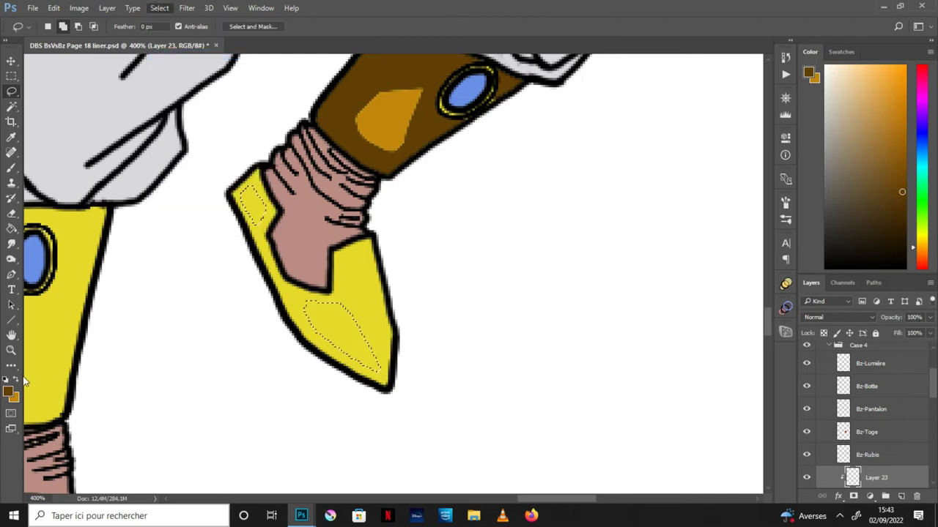
{"action": "left_click", "coordinate": [17, 379]}
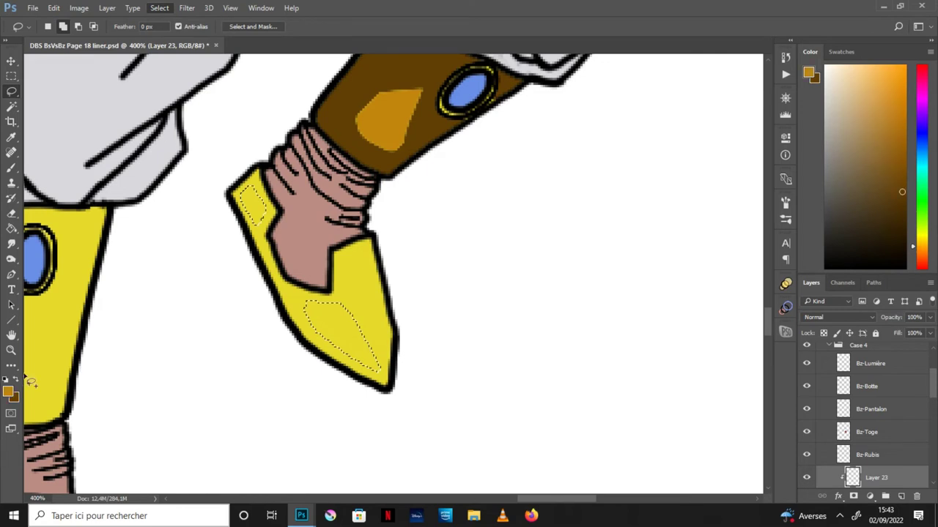
{"action": "key", "text": "g"}
{"action": "left_click", "coordinate": [372, 302]}
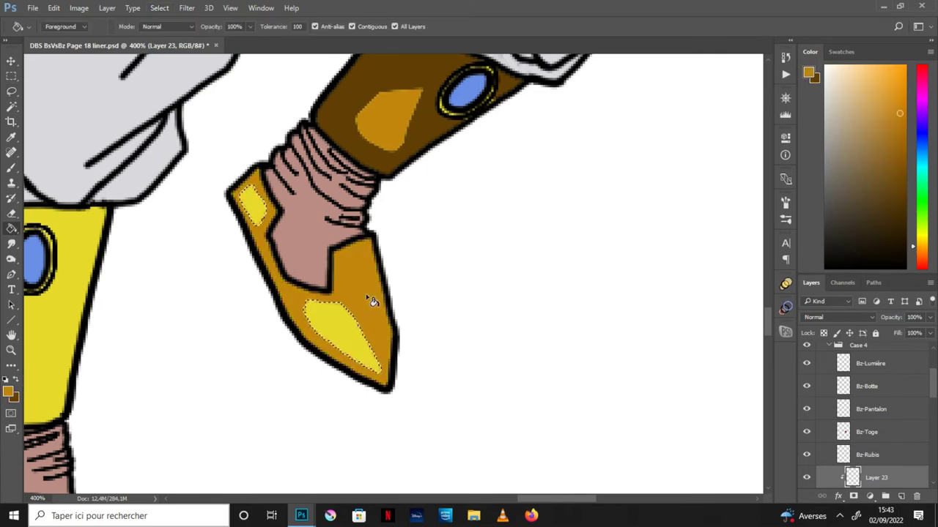
{"action": "key", "text": "ctrl+d"}
- Brush darker orange shading along the boot's inner edge, lower-left outline and heel highlight
{"action": "key", "text": "h"}
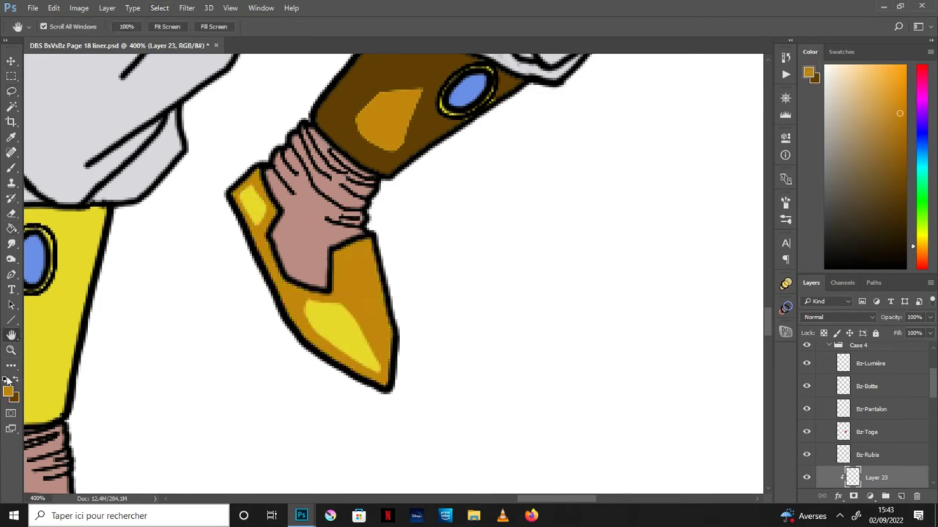
{"action": "left_click", "coordinate": [16, 379]}
{"action": "key", "text": "b"}
{"action": "mouse_move", "coordinate": [339, 284]}
{"action": "left_mouse_down"}
{"action": "mouse_move", "coordinate": [337, 260]}
{"action": "mouse_move", "coordinate": [381, 311]}
{"action": "left_mouse_up"}
{"action": "left_click_drag", "start_coordinate": [359, 248], "coordinate": [381, 315]}
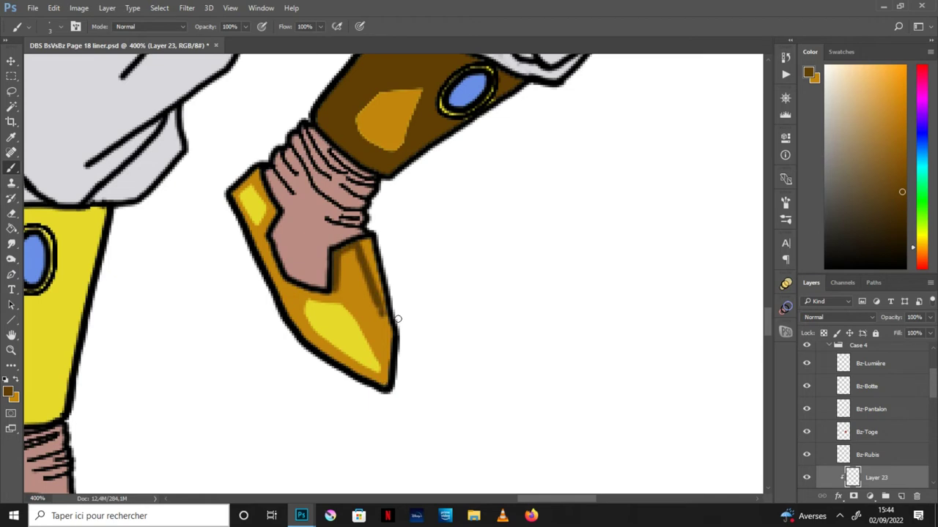
{"action": "mouse_move", "coordinate": [381, 308]}
{"action": "left_mouse_down"}
{"action": "mouse_move", "coordinate": [388, 385]}
{"action": "mouse_move", "coordinate": [386, 313]}
{"action": "mouse_move", "coordinate": [370, 252]}
{"action": "left_mouse_up"}
{"action": "mouse_move", "coordinate": [387, 386]}
{"action": "left_mouse_down"}
{"action": "mouse_move", "coordinate": [296, 324]}
{"action": "mouse_move", "coordinate": [233, 173]}
{"action": "mouse_move", "coordinate": [262, 170]}
{"action": "left_mouse_up"}
{"action": "left_click_drag", "start_coordinate": [276, 210], "coordinate": [265, 228]}
{"action": "key", "text": "ctrl+minus"}
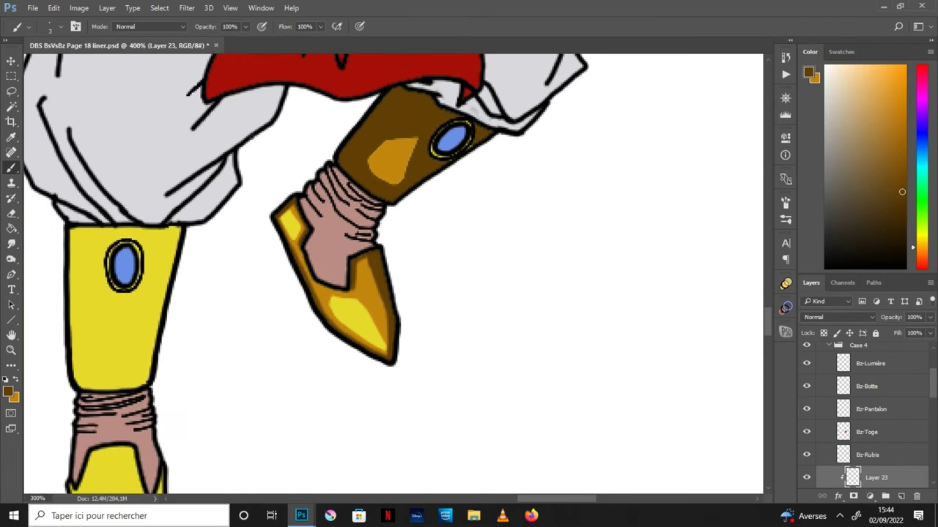
- Lasso-select the orange patch on the bracer
{"action": "key", "text": "ctrl+minus"}
{"action": "key", "text": "ctrl+minus"}
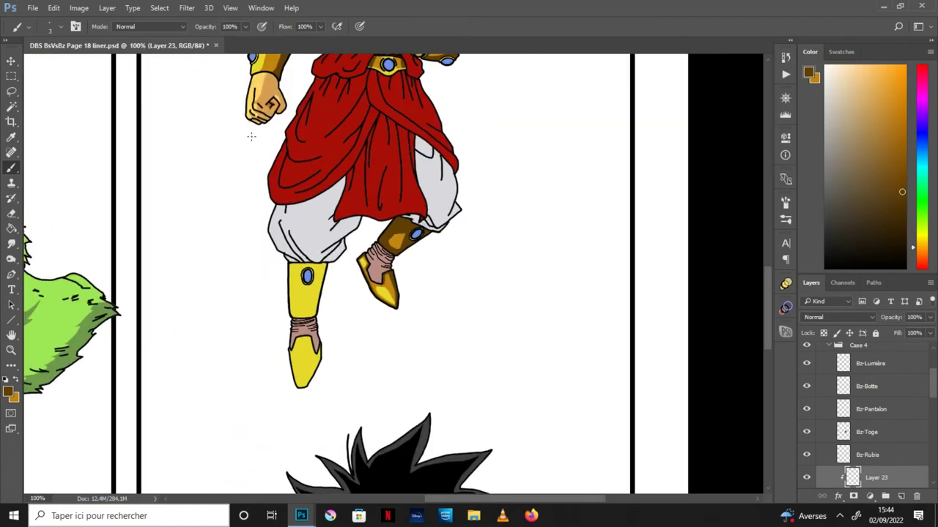
{"action": "key", "text": "ctrl+plus"}
{"action": "key", "text": "ctrl+plus"}
{"action": "key", "text": "ctrl+plus"}
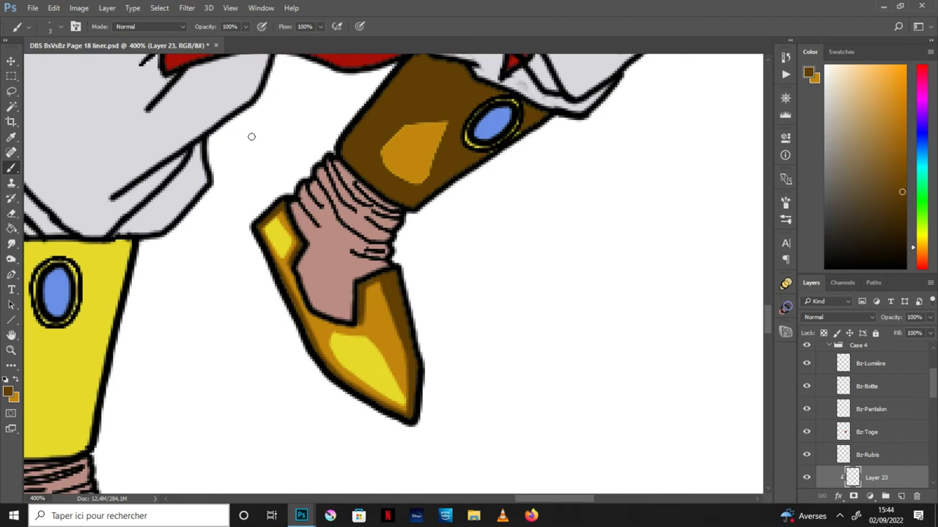
{"action": "key", "text": "l"}
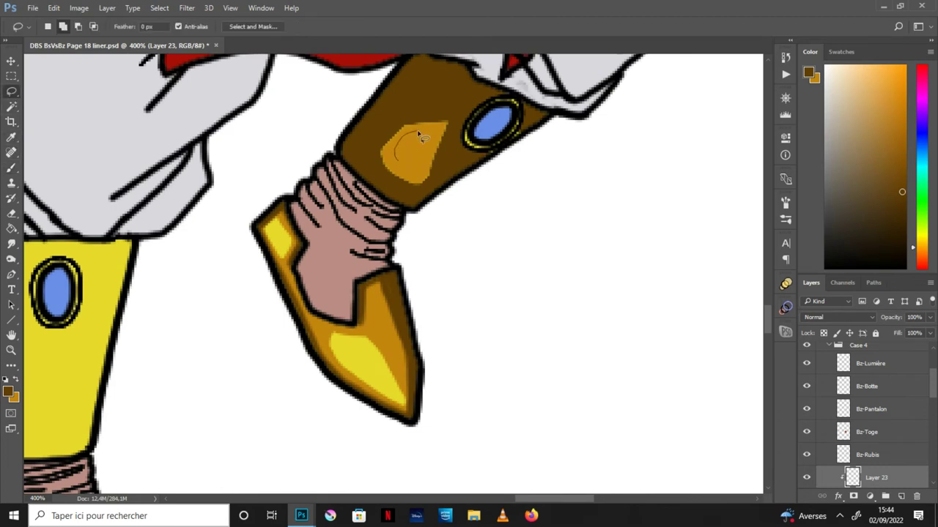
{"action": "left_click_drag", "start_coordinate": [422, 156], "coordinate": [419, 119]}
- Fill the right side of the straight leg's bracer with brown shadow
{"action": "key", "text": "ctrl+minus"}
{"action": "key", "text": "ctrl+minus"}
{"action": "key", "text": "ctrl+minus"}
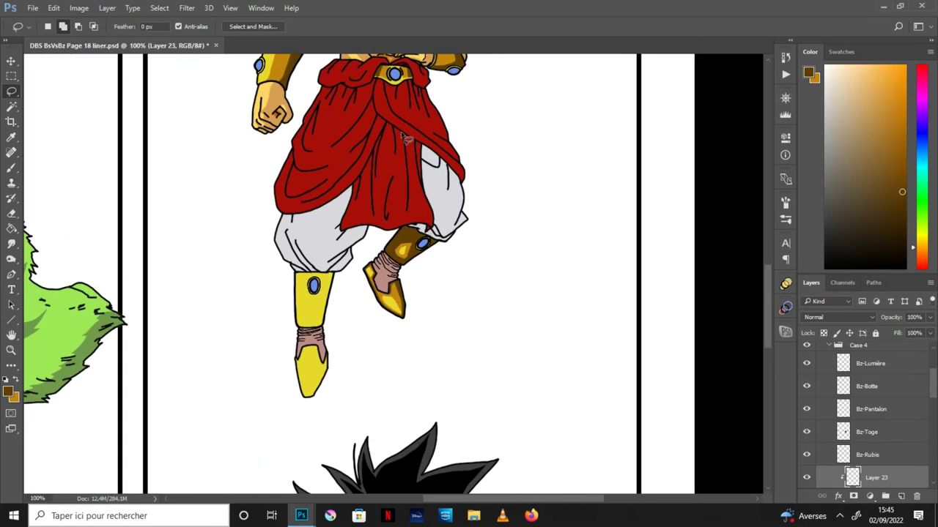
{"action": "key", "text": "ctrl+minus"}
{"action": "key", "text": "ctrl+plus"}
{"action": "key", "text": "ctrl+plus"}
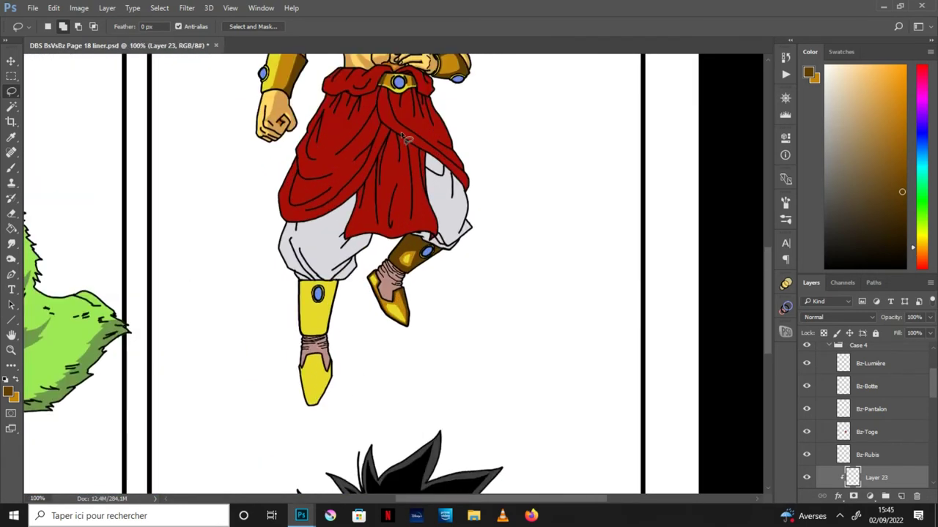
{"action": "key", "text": "h"}
{"action": "scroll", "coordinate": [464, 256], "scroll_direction": "down", "scroll_amount": 3}
{"action": "key", "text": "ctrl+plus"}
{"action": "left_click_drag", "start_coordinate": [405, 308], "coordinate": [503, 308]}
{"action": "key", "text": "l"}
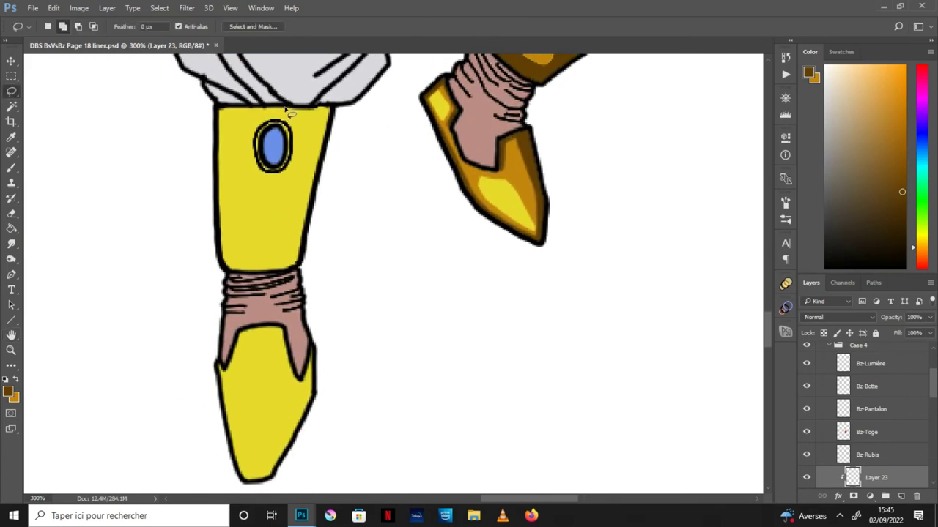
{"action": "left_click_drag", "start_coordinate": [298, 129], "coordinate": [292, 115]}
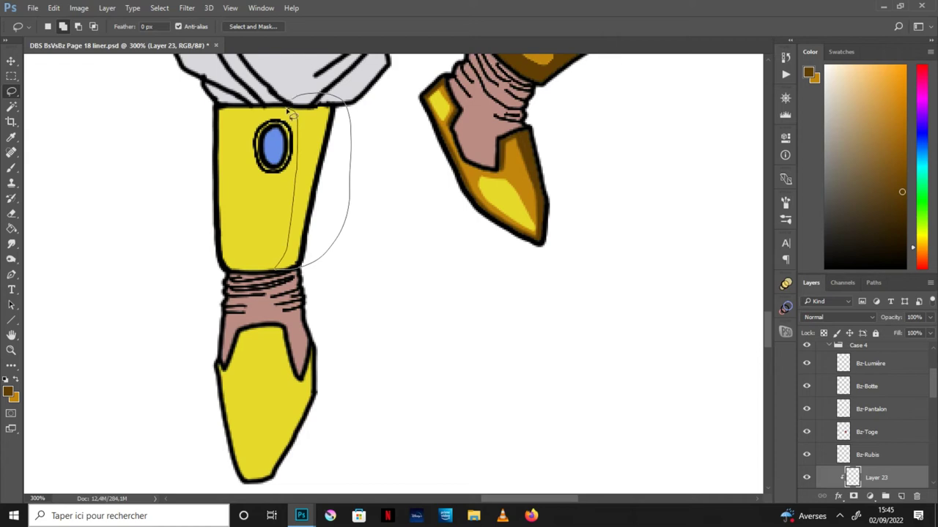
{"action": "left_click", "coordinate": [12, 231]}
{"action": "left_click", "coordinate": [308, 169]}
{"action": "key", "text": "ctrl+d"}
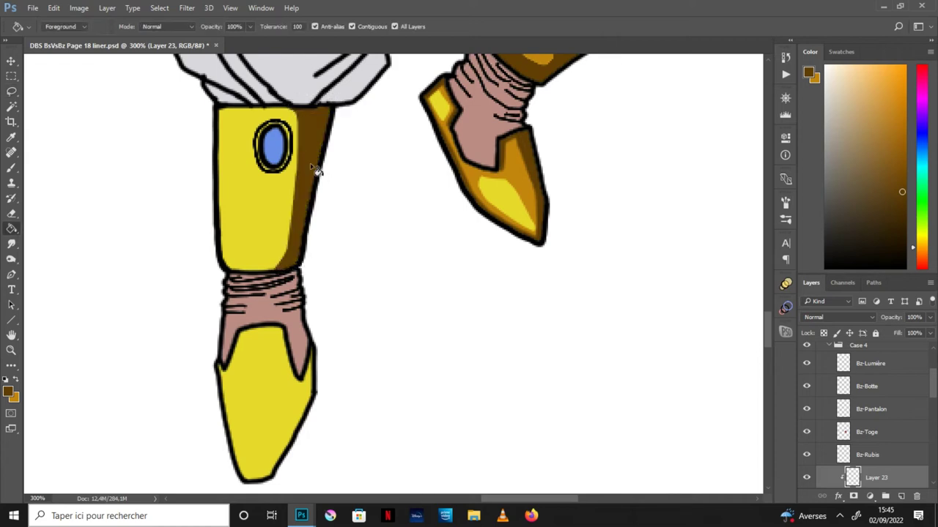
- Fill the right side of the straight leg's boot with brown shadow
{"action": "key", "text": "l"}
{"action": "left_click_drag", "start_coordinate": [272, 365], "coordinate": [272, 447]}
{"action": "left_click_drag", "start_coordinate": [264, 483], "coordinate": [272, 323]}
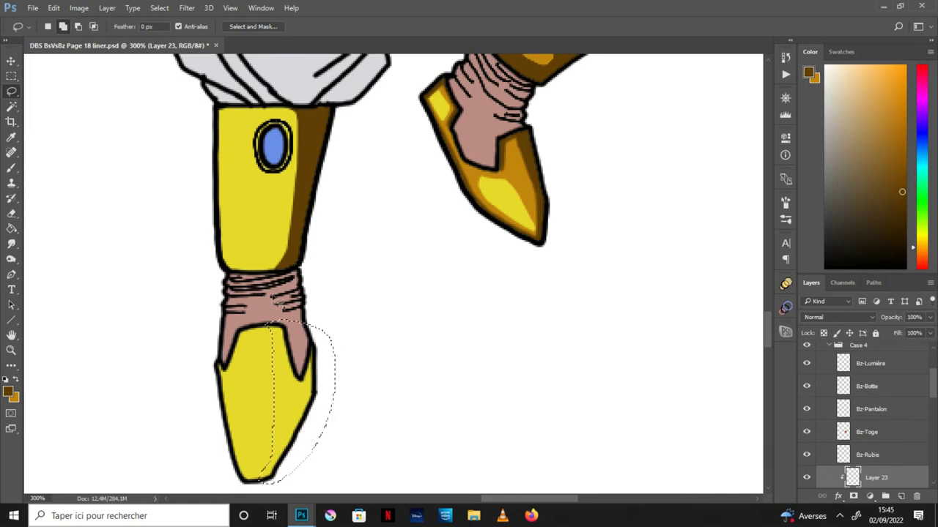
{"action": "key", "text": "g"}
{"action": "left_click", "coordinate": [315, 399]}
{"action": "key", "text": "ctrl+d"}
- Fill middle strips on the bracer and boot with orange, leaving yellow highlights
{"action": "key", "text": "b"}
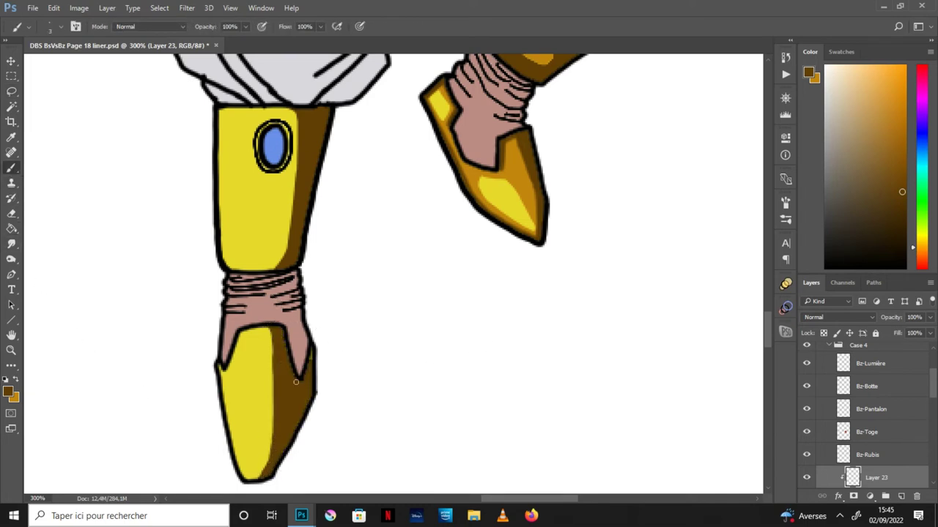
{"action": "left_click", "coordinate": [11, 91]}
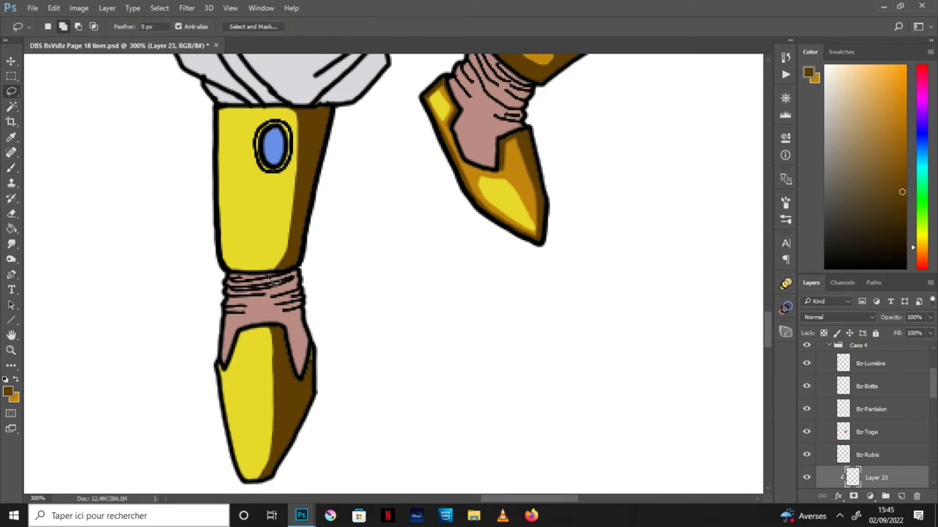
{"action": "key", "text": "x"}
{"action": "mouse_move", "coordinate": [282, 276]}
{"action": "left_mouse_down"}
{"action": "mouse_move", "coordinate": [302, 151]}
{"action": "mouse_move", "coordinate": [250, 258]}
{"action": "left_mouse_up"}
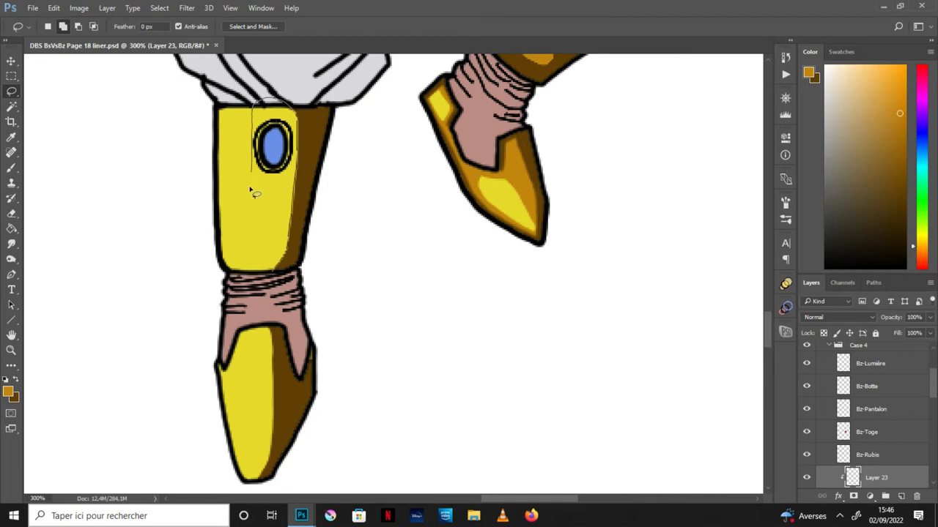
{"action": "left_click_drag", "start_coordinate": [250, 258], "coordinate": [284, 271]}
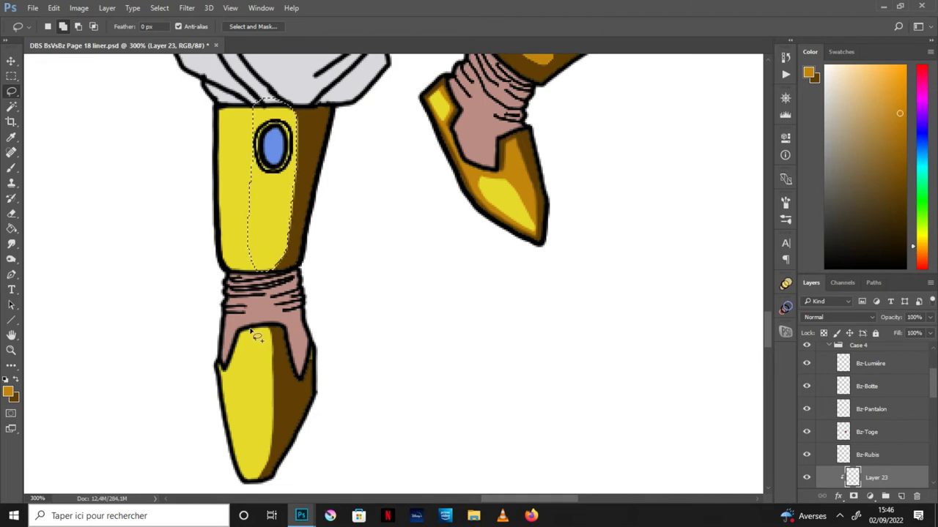
{"action": "mouse_move", "coordinate": [248, 332]}
{"action": "left_mouse_down"}
{"action": "mouse_move", "coordinate": [255, 485]}
{"action": "mouse_move", "coordinate": [268, 472]}
{"action": "mouse_move", "coordinate": [278, 414]}
{"action": "mouse_move", "coordinate": [279, 348]}
{"action": "mouse_move", "coordinate": [256, 329]}
{"action": "left_mouse_up"}
{"action": "key", "text": "g"}
{"action": "left_click", "coordinate": [280, 216]}
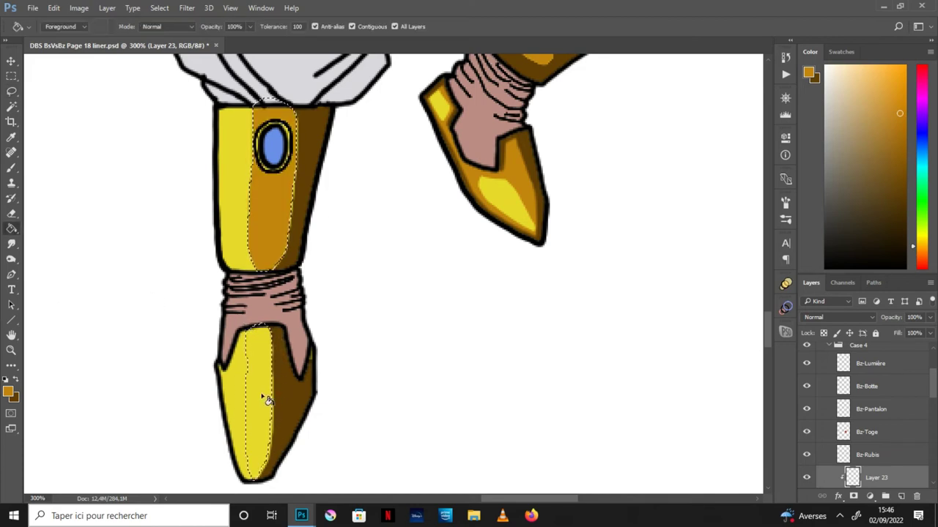
{"action": "left_click", "coordinate": [268, 403]}
{"action": "key", "text": "ctrl+d"}
{"action": "left_click", "coordinate": [11, 167]}
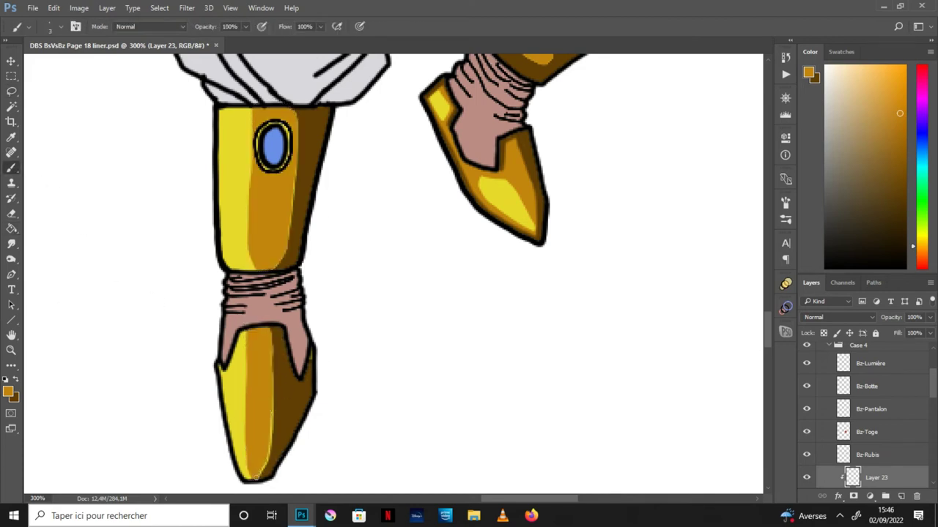
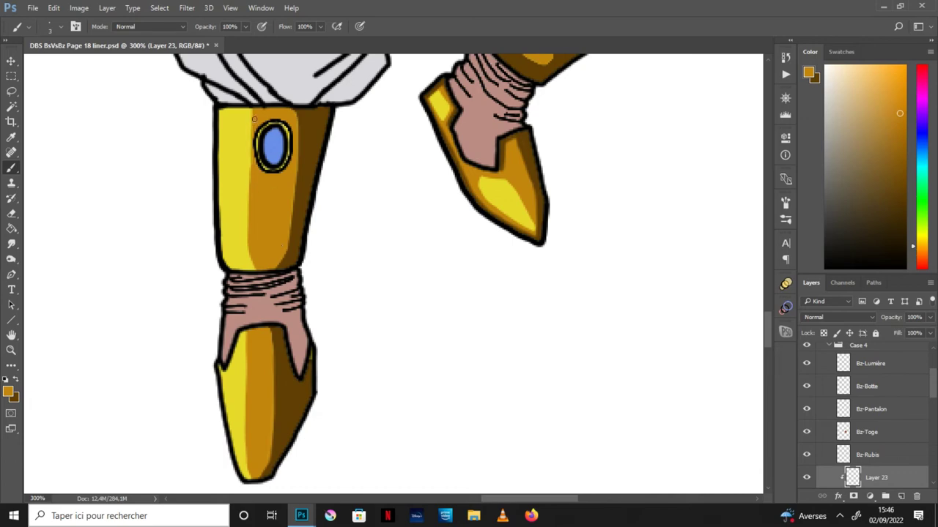
- Frame the whole Broly figure and save the coloured page
{"action": "key", "text": "ctrl+minus"}
{"action": "key", "text": "ctrl+minus"}
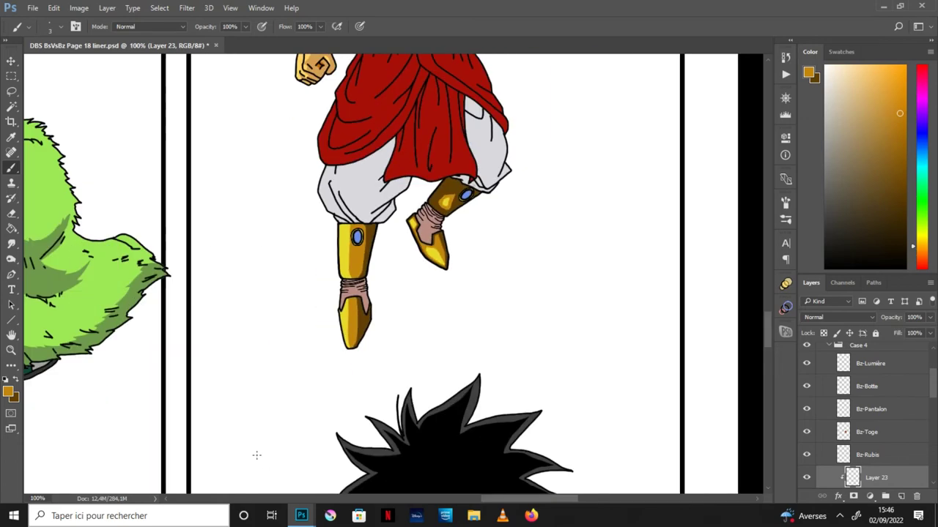
{"action": "key", "text": "ctrl+minus"}
{"action": "key", "text": "h"}
{"action": "left_click_drag", "start_coordinate": [527, 267], "coordinate": [467, 316]}
{"action": "scroll", "coordinate": [469, 300], "scroll_direction": "right", "scroll_amount": 1}
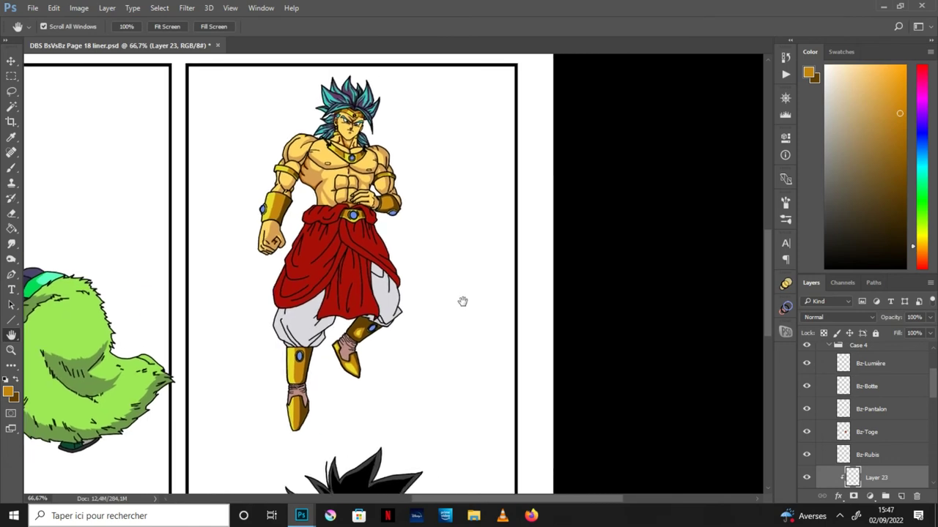
{"action": "scroll", "coordinate": [472, 293], "scroll_direction": "right", "scroll_amount": 1}
{"action": "scroll", "coordinate": [356, 174], "scroll_direction": "up", "scroll_amount": 2}
{"action": "scroll", "coordinate": [376, 152], "scroll_direction": "up", "scroll_amount": 1}
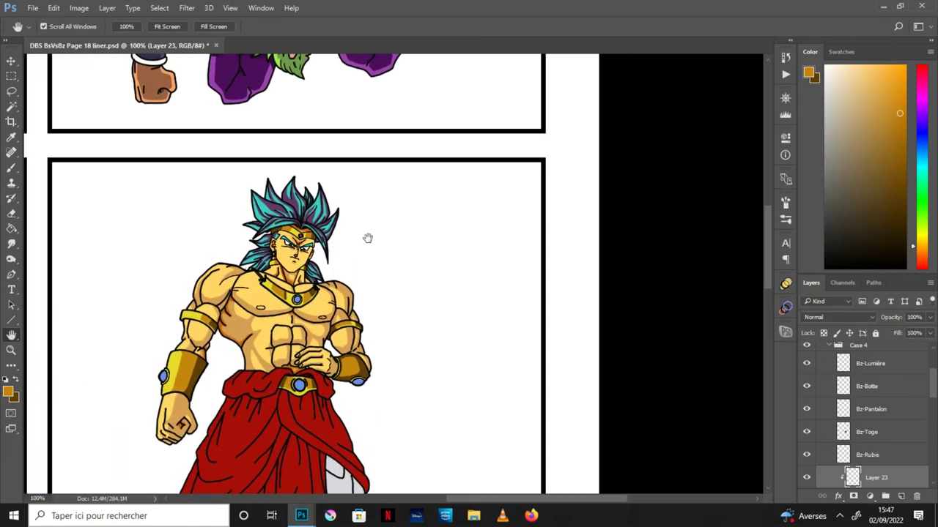
{"action": "scroll", "coordinate": [366, 237], "scroll_direction": "up", "scroll_amount": 1}
{"action": "scroll", "coordinate": [320, 230], "scroll_direction": "up", "scroll_amount": 1}
{"action": "scroll", "coordinate": [384, 256], "scroll_direction": "up", "scroll_amount": 1}
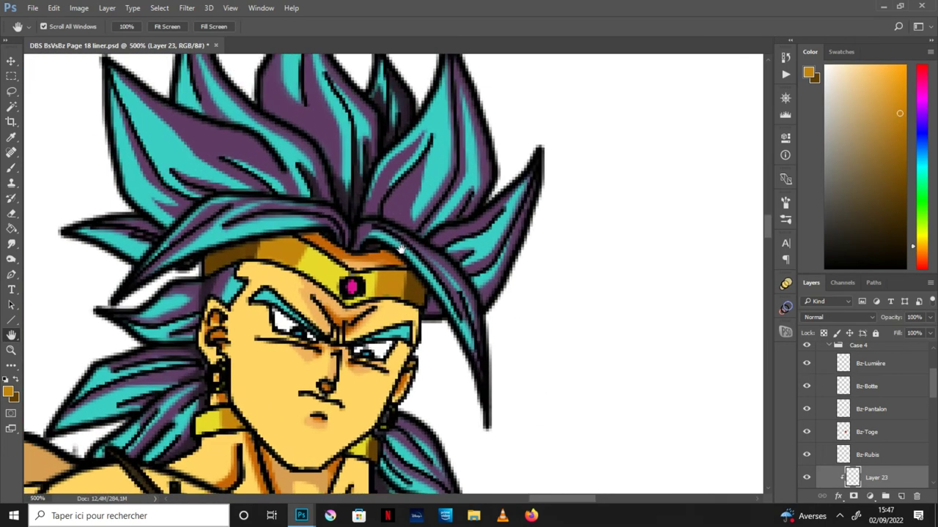
{"action": "scroll", "coordinate": [448, 235], "scroll_direction": "up", "scroll_amount": 1}
{"action": "scroll", "coordinate": [440, 190], "scroll_direction": "up", "scroll_amount": 1}
{"action": "left_click", "coordinate": [33, 7]}
{"action": "left_click", "coordinate": [44, 127]}
- Make white the foreground colour with the Brush tool active
{"action": "key", "text": "d"}
{"action": "key", "text": "x"}
{"action": "scroll", "coordinate": [399, 287], "scroll_direction": "up", "scroll_amount": 1}
{"action": "key", "text": "b"}
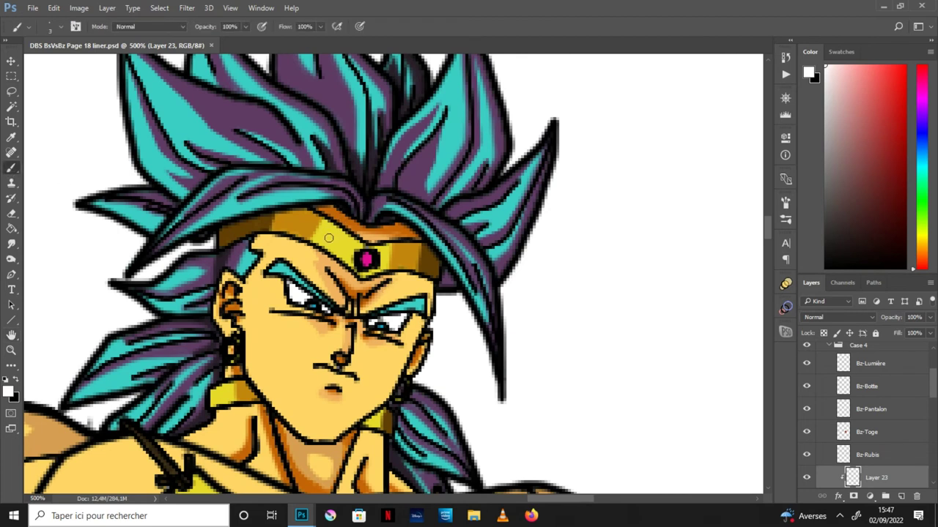
- Paint white strokes on the headband, the collar's left edge, beside the collar gem, and upper-left collar
{"action": "left_click_drag", "start_coordinate": [317, 245], "coordinate": [338, 224]}
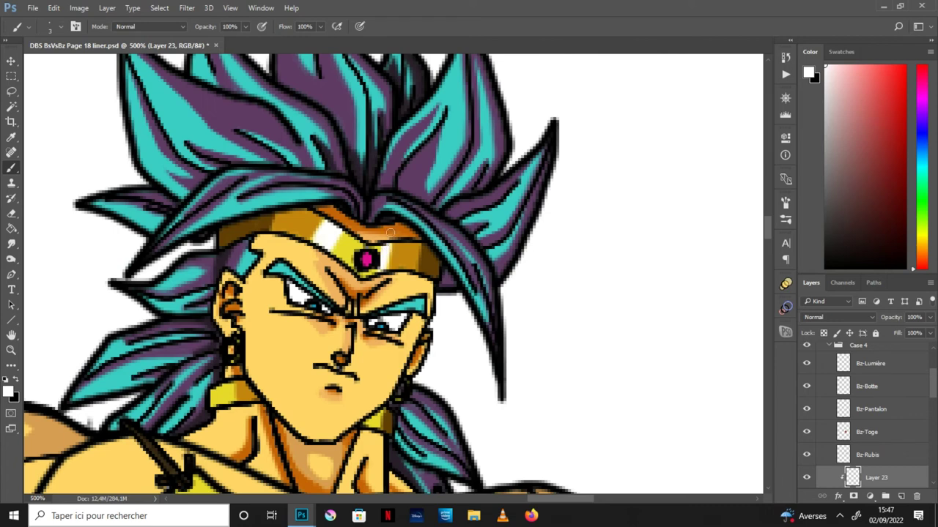
{"action": "left_click_drag", "start_coordinate": [217, 408], "coordinate": [214, 389]}
{"action": "left_click_drag", "start_coordinate": [352, 400], "coordinate": [411, 314]}
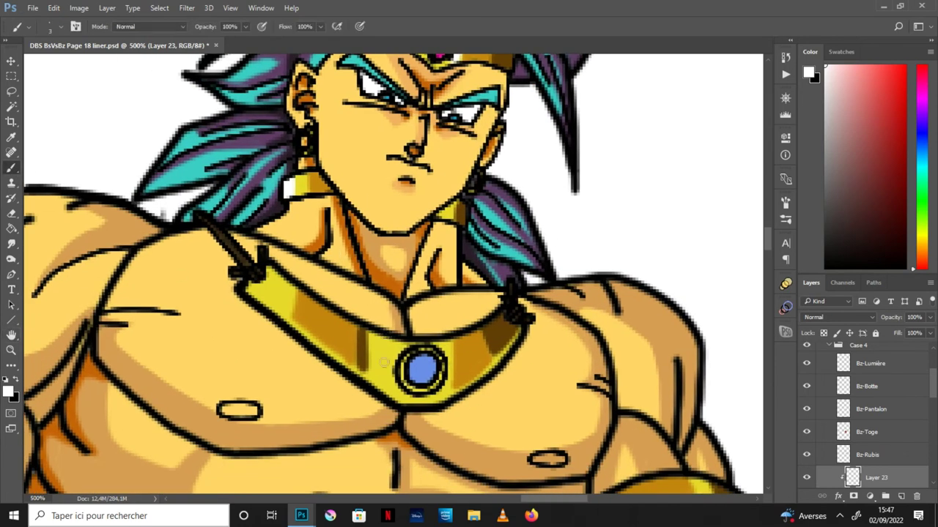
{"action": "left_click_drag", "start_coordinate": [373, 374], "coordinate": [374, 339]}
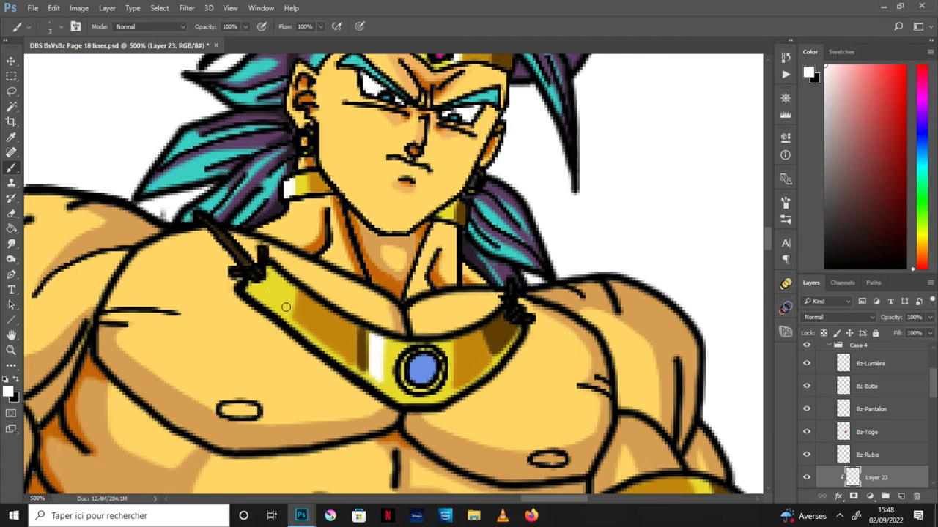
{"action": "mouse_move", "coordinate": [284, 311]}
{"action": "left_mouse_down"}
{"action": "mouse_move", "coordinate": [293, 283]}
{"action": "mouse_move", "coordinate": [272, 301]}
{"action": "mouse_move", "coordinate": [290, 280]}
{"action": "left_mouse_up"}
{"action": "scroll", "coordinate": [454, 288], "scroll_direction": "down", "scroll_amount": 2}
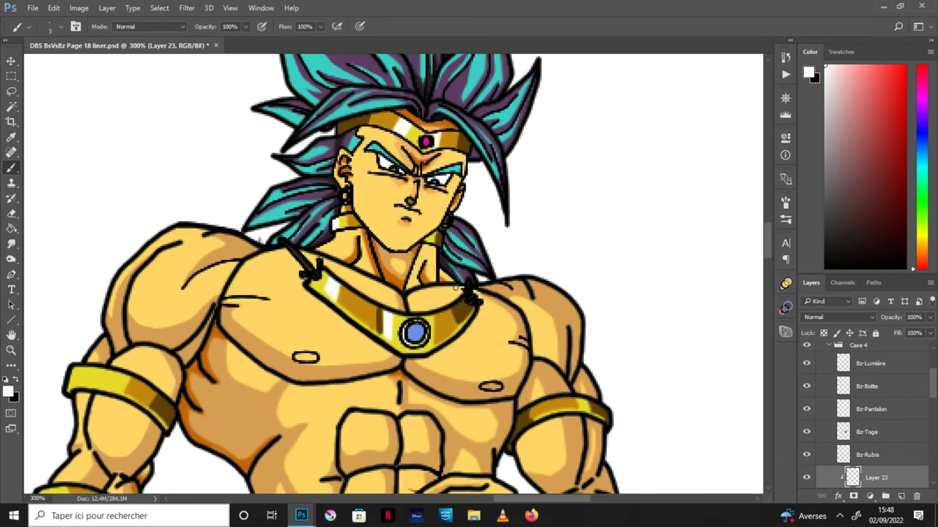
- Paint a white highlight on the upper armband's end
{"action": "scroll", "coordinate": [555, 314], "scroll_direction": "up", "scroll_amount": 1}
{"action": "scroll", "coordinate": [488, 369], "scroll_direction": "up", "scroll_amount": 1}
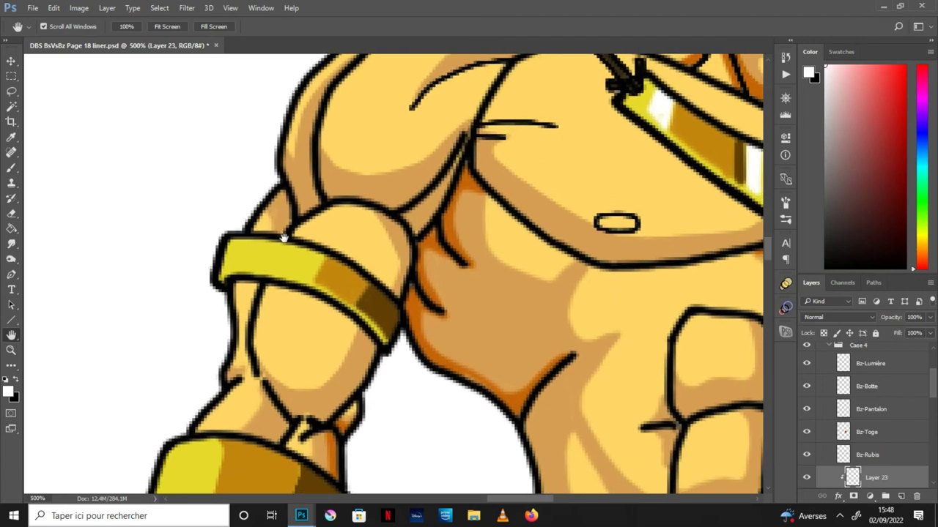
{"action": "mouse_move", "coordinate": [242, 263]}
{"action": "left_mouse_down"}
{"action": "mouse_move", "coordinate": [227, 257]}
{"action": "mouse_move", "coordinate": [235, 243]}
{"action": "mouse_move", "coordinate": [252, 253]}
{"action": "left_mouse_up"}
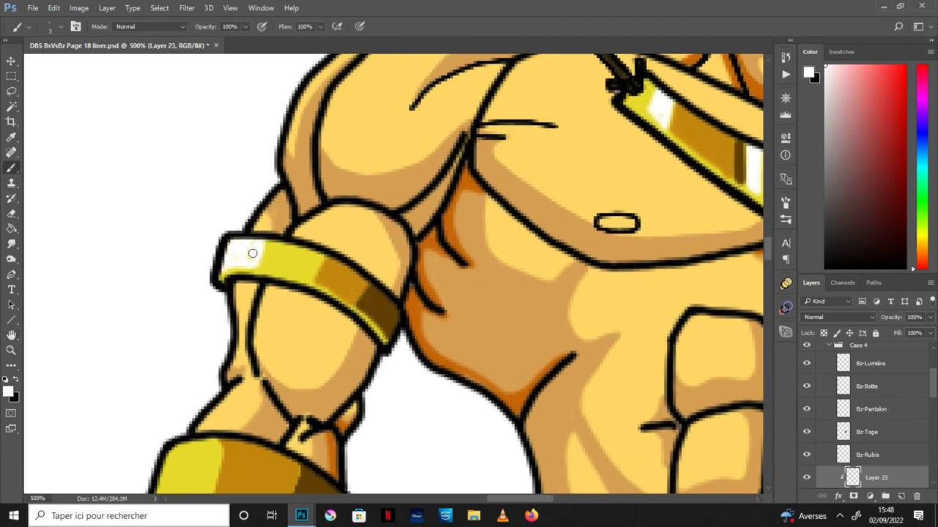
- Fill a lassoed strip along the wrist bracer's left side with white
{"action": "left_click_drag", "start_coordinate": [84, 320], "coordinate": [598, 193]}
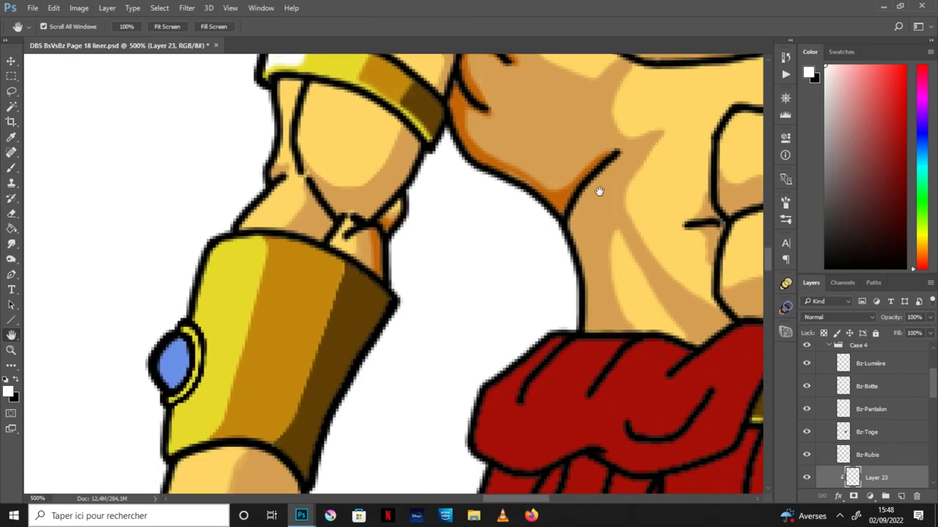
{"action": "key", "text": "l"}
{"action": "left_click_drag", "start_coordinate": [273, 177], "coordinate": [189, 217]}
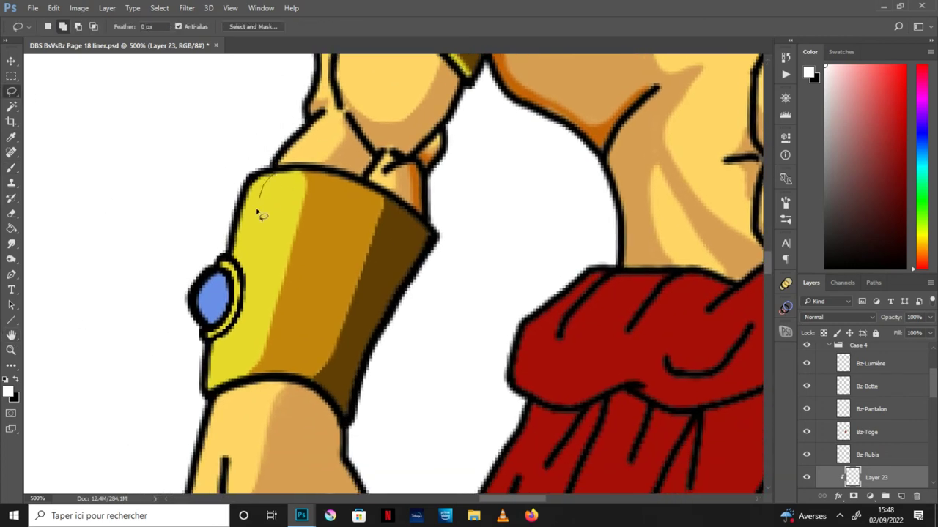
{"action": "key", "text": "g"}
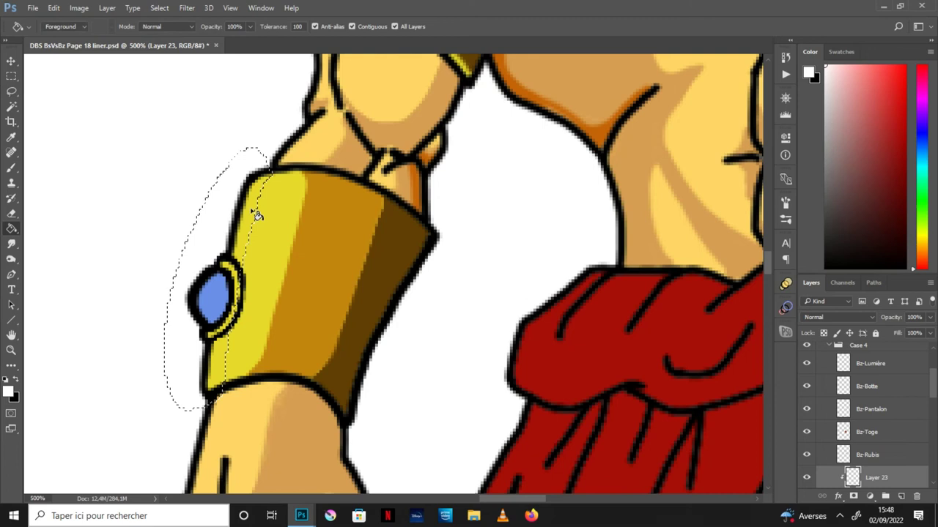
{"action": "left_click", "coordinate": [258, 211]}
{"action": "key", "text": "ctrl+d"}
- Repaint the right side of the bracer's gem rim with sampled orange gold
{"action": "key", "text": "b"}
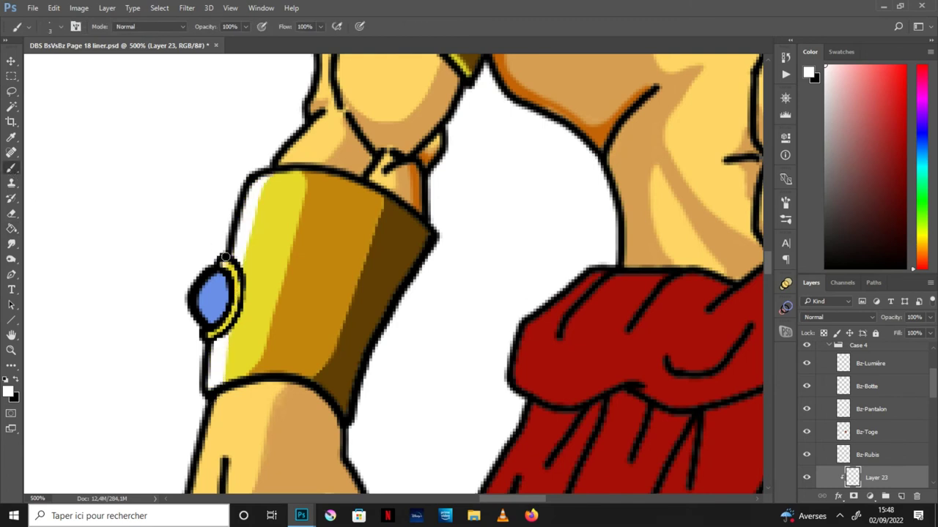
{"action": "left_click", "coordinate": [62, 27]}
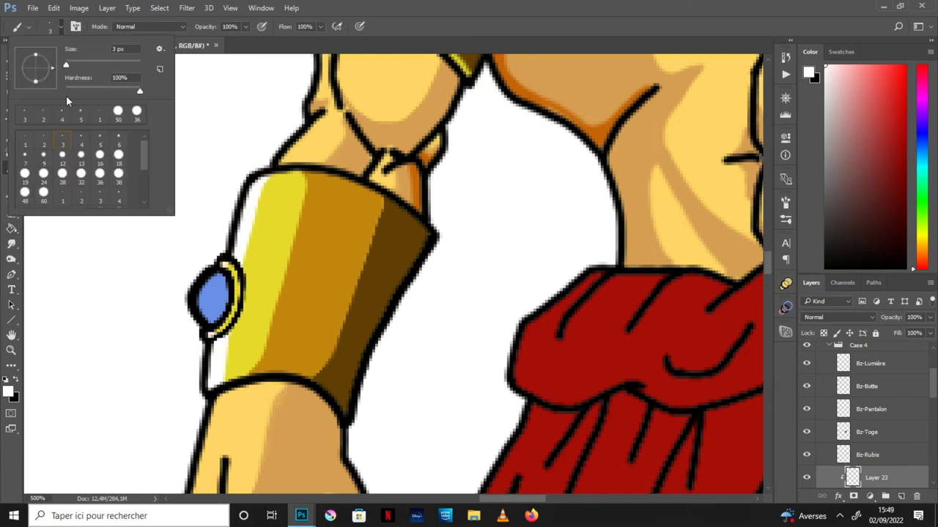
{"action": "key", "text": "Return"}
{"action": "key", "text": "i"}
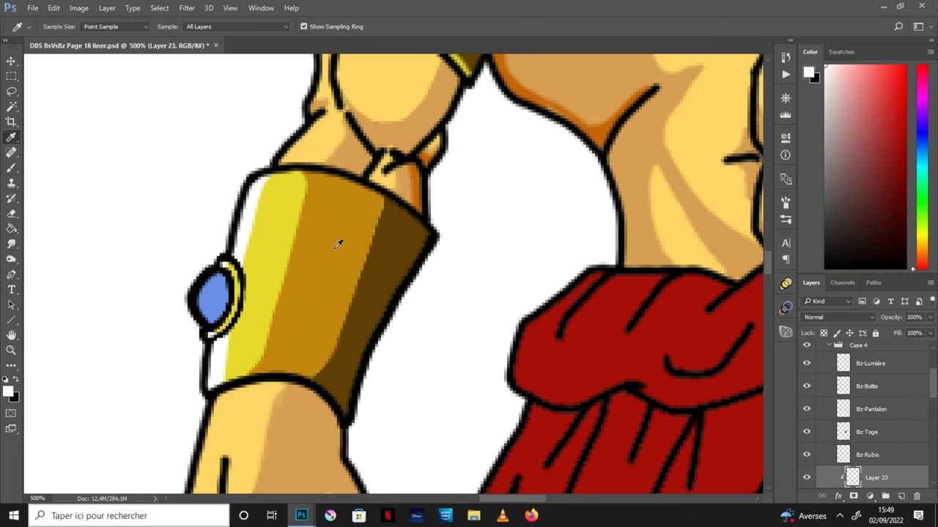
{"action": "left_click", "coordinate": [338, 244]}
{"action": "key", "text": "b"}
{"action": "left_click_drag", "start_coordinate": [230, 321], "coordinate": [238, 280]}
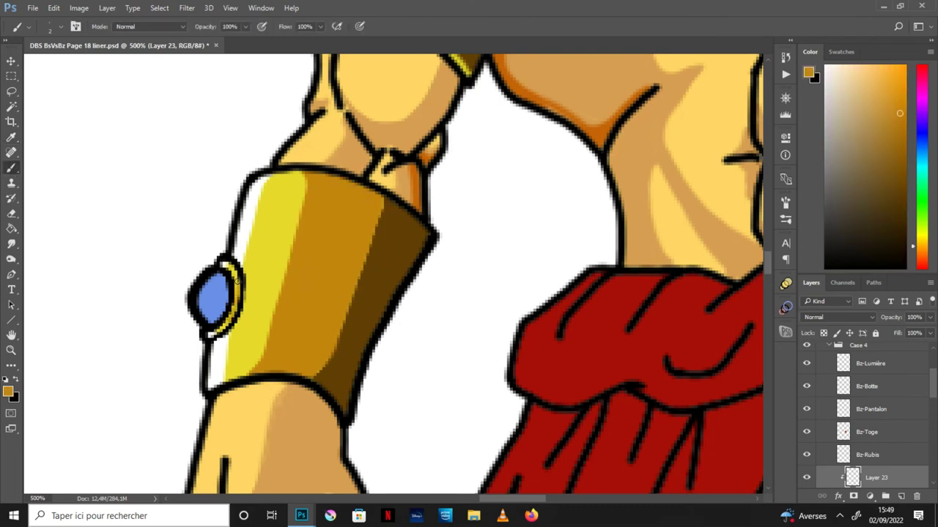
{"action": "left_click", "coordinate": [372, 295], "text": "alt"}
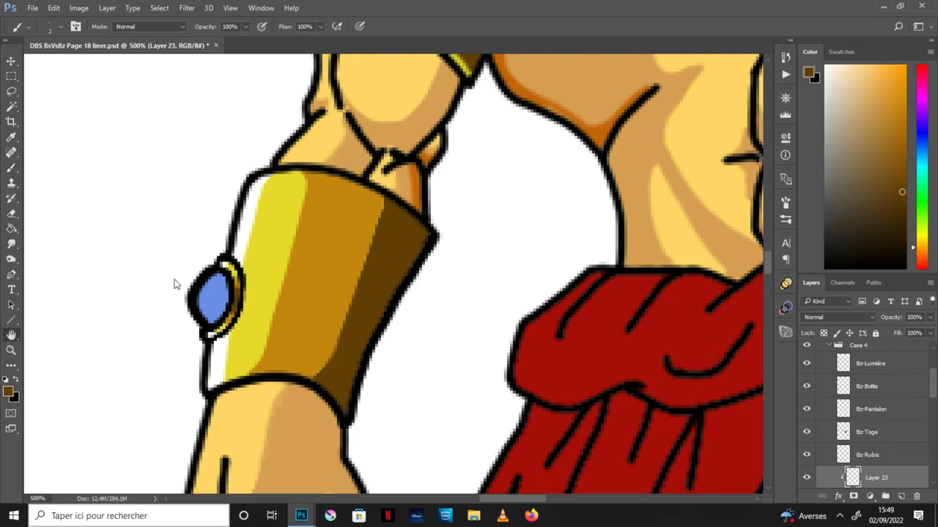
- Paint a white highlight along the ring around the belt gem
{"action": "scroll", "coordinate": [393, 310], "scroll_direction": "down", "scroll_amount": 5}
{"action": "scroll", "coordinate": [529, 360], "scroll_direction": "right", "scroll_amount": 5}
{"action": "scroll", "coordinate": [481, 383], "scroll_direction": "right", "scroll_amount": 3}
{"action": "left_click_drag", "start_coordinate": [480, 383], "coordinate": [408, 426]}
{"action": "left_click", "coordinate": [30, 161], "text": "alt"}
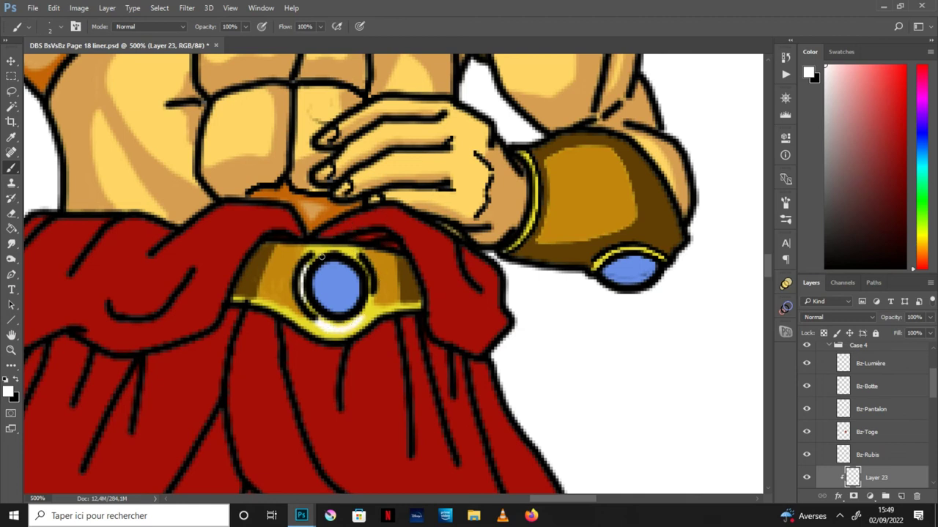
{"action": "mouse_move", "coordinate": [290, 295]}
{"action": "left_mouse_down"}
{"action": "mouse_move", "coordinate": [300, 249]}
{"action": "mouse_move", "coordinate": [295, 311]}
{"action": "left_mouse_up"}
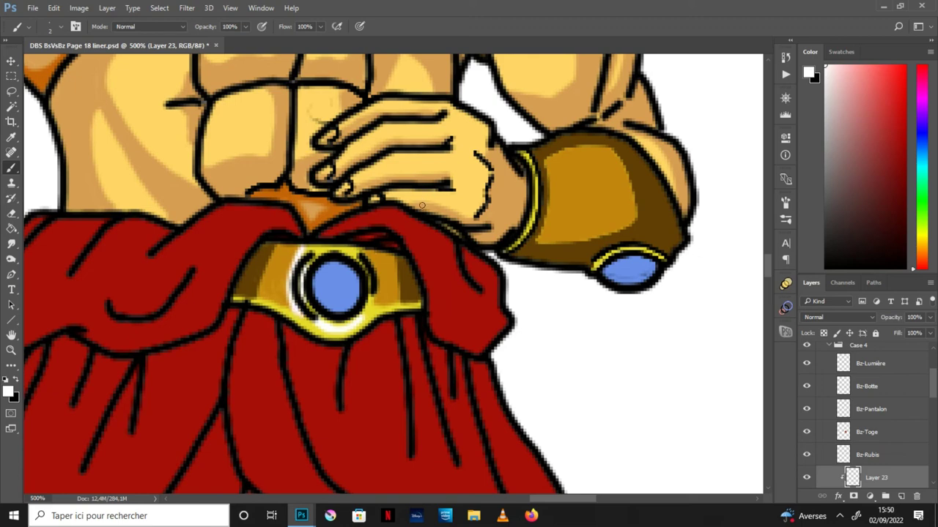
{"action": "key", "text": "ctrl+minus"}
{"action": "key", "text": "ctrl+minus"}
{"action": "key", "text": "ctrl+minus"}
{"action": "key", "text": "ctrl+minus"}
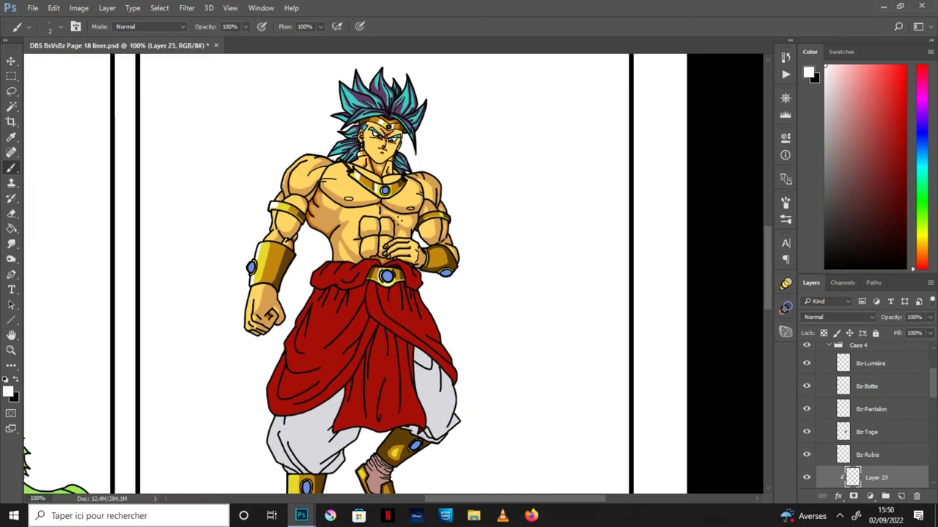
- Fill a lassoed strip along the front leg guard's left edge with white
{"action": "left_click_drag", "start_coordinate": [449, 322], "coordinate": [448, 161]}
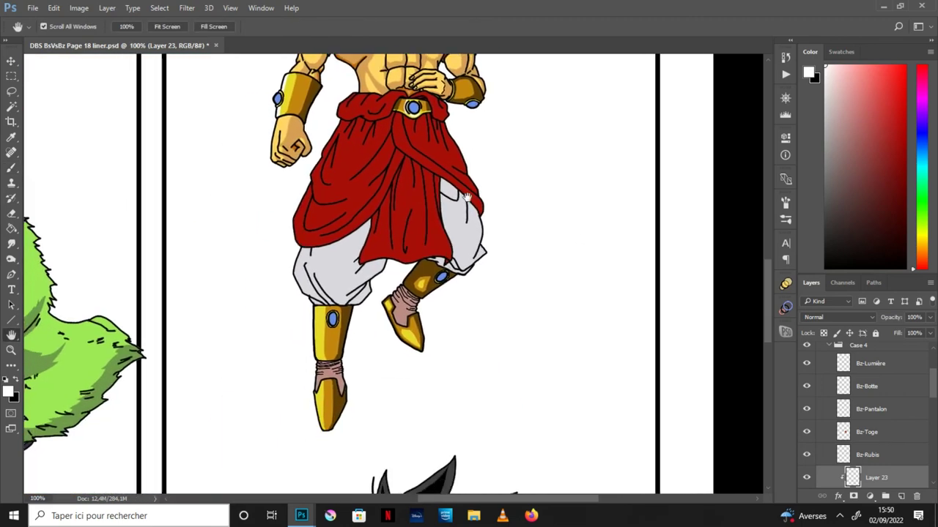
{"action": "left_click", "coordinate": [448, 161], "text": "ctrl"}
{"action": "left_click", "coordinate": [448, 161], "text": "ctrl"}
{"action": "left_click", "coordinate": [379, 203], "text": "ctrl"}
{"action": "key", "text": "l"}
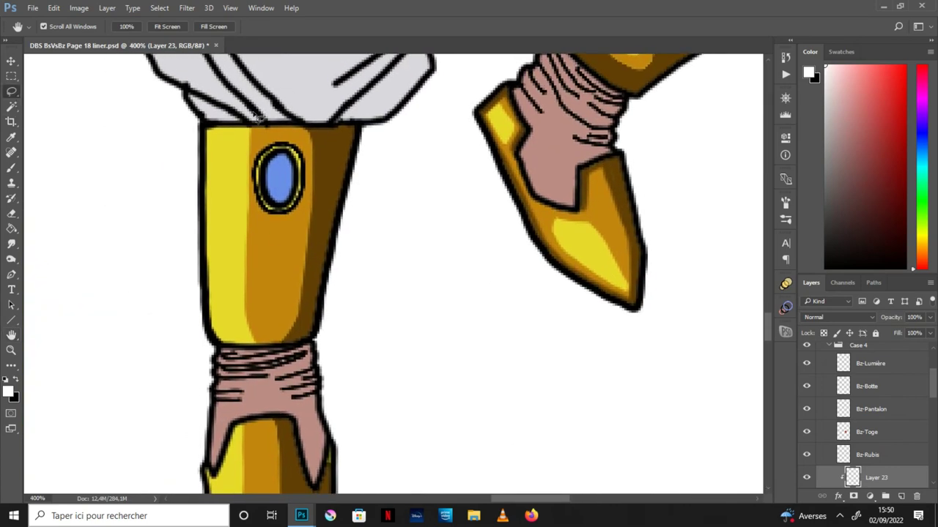
{"action": "mouse_move", "coordinate": [218, 129]}
{"action": "left_mouse_down"}
{"action": "mouse_move", "coordinate": [221, 216]}
{"action": "mouse_move", "coordinate": [199, 107]}
{"action": "left_mouse_up"}
{"action": "key", "text": "g"}
{"action": "left_click", "coordinate": [222, 238]}
{"action": "key", "text": "ctrl+d"}
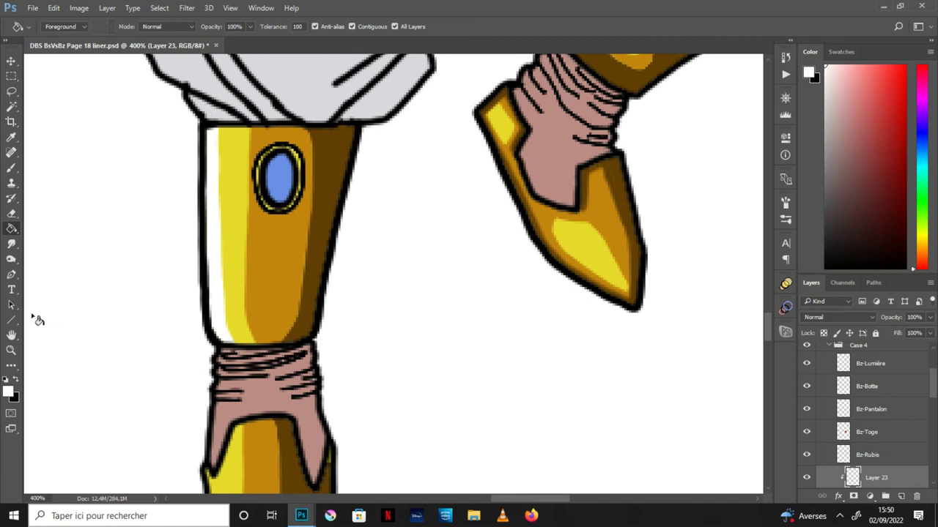
{"action": "key", "text": "b"}
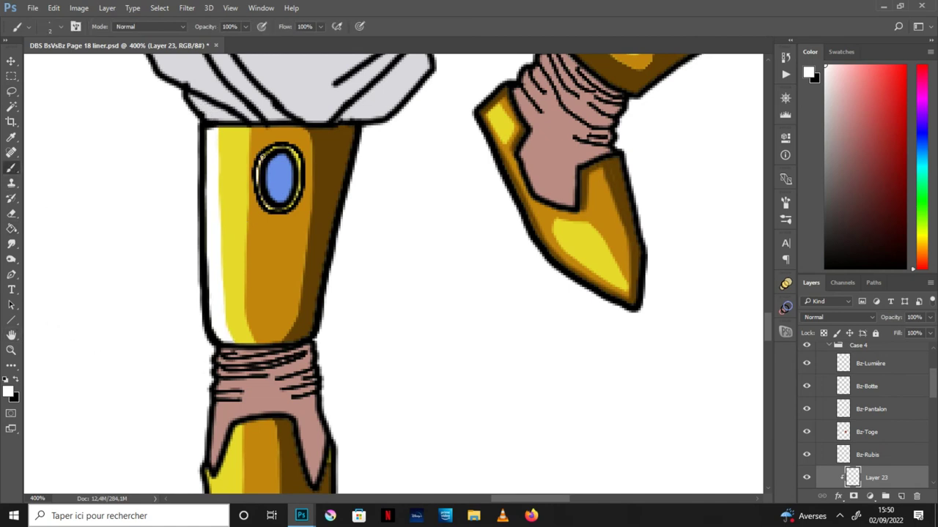
- Fill a lassoed strip along the boot's left edge with white
{"action": "key", "text": "h"}
{"action": "key", "text": "l"}
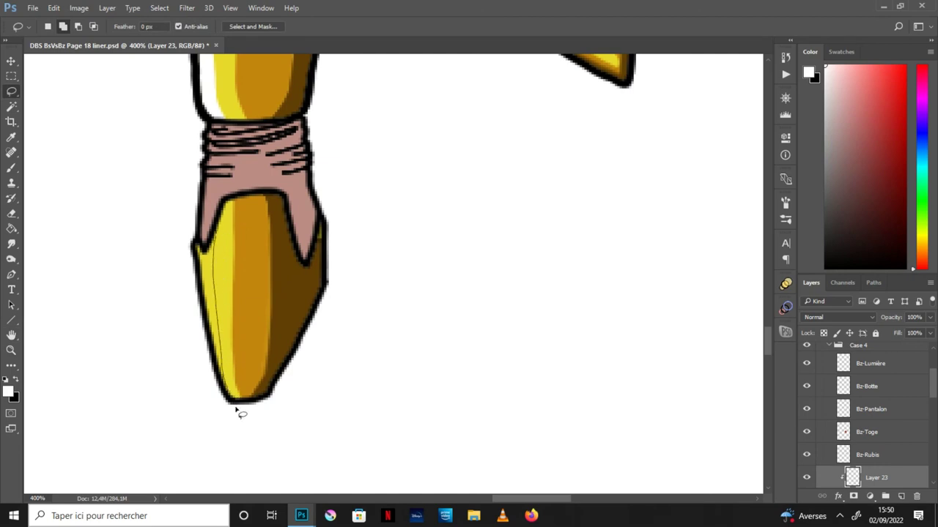
{"action": "left_click_drag", "start_coordinate": [222, 334], "coordinate": [196, 214]}
{"action": "left_click", "coordinate": [12, 229]}
{"action": "left_click", "coordinate": [216, 272]}
{"action": "key", "text": "ctrl+d"}
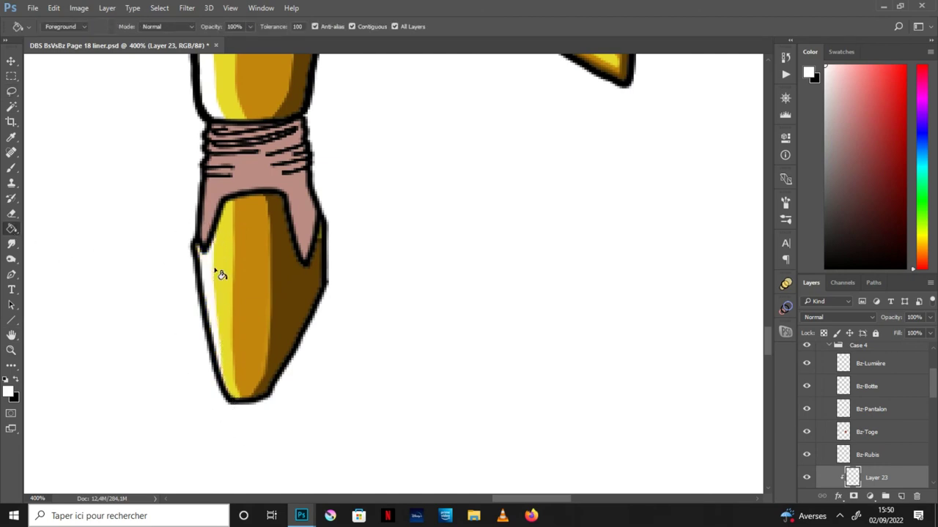
- Reset the painting colour to white and bring the other boot into view
{"action": "key", "text": "i"}
{"action": "left_click", "coordinate": [304, 272]}
{"action": "key", "text": "b"}
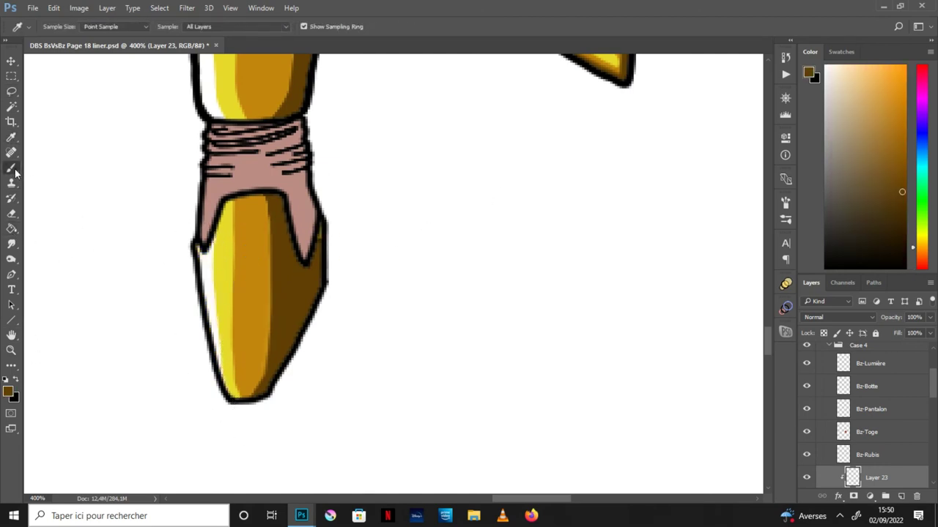
{"action": "left_click", "coordinate": [6, 378]}
{"action": "left_click", "coordinate": [14, 378]}
{"action": "left_click", "coordinate": [11, 335]}
{"action": "scroll", "coordinate": [510, 354], "scroll_direction": "up", "scroll_amount": 5}
{"action": "scroll", "coordinate": [494, 352], "scroll_direction": "right", "scroll_amount": 4}
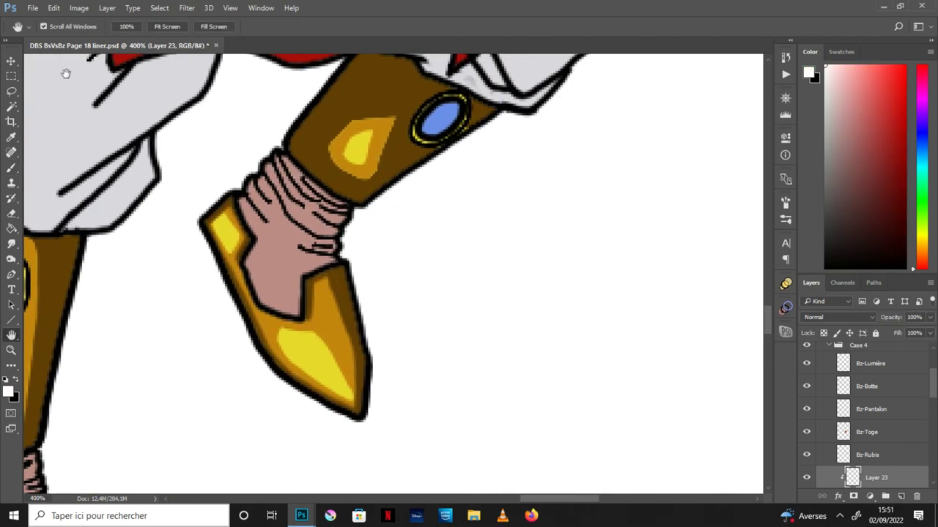
- Zoom in on the right upper armband with the Brush ready for highlights
{"action": "scroll", "coordinate": [553, 220], "scroll_direction": "down", "scroll_amount": 1}
{"action": "scroll", "coordinate": [529, 266], "scroll_direction": "down", "scroll_amount": 1}
{"action": "scroll", "coordinate": [534, 257], "scroll_direction": "down", "scroll_amount": 1}
{"action": "scroll", "coordinate": [530, 207], "scroll_direction": "down", "scroll_amount": 1}
{"action": "scroll", "coordinate": [548, 234], "scroll_direction": "up", "scroll_amount": 2}
{"action": "scroll", "coordinate": [513, 303], "scroll_direction": "down", "scroll_amount": 3}
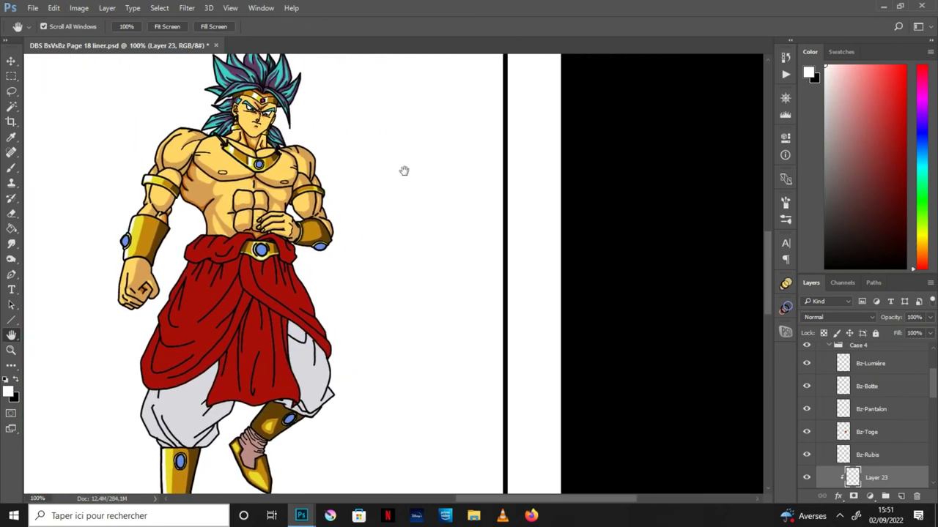
{"action": "scroll", "coordinate": [421, 243], "scroll_direction": "up", "scroll_amount": 1}
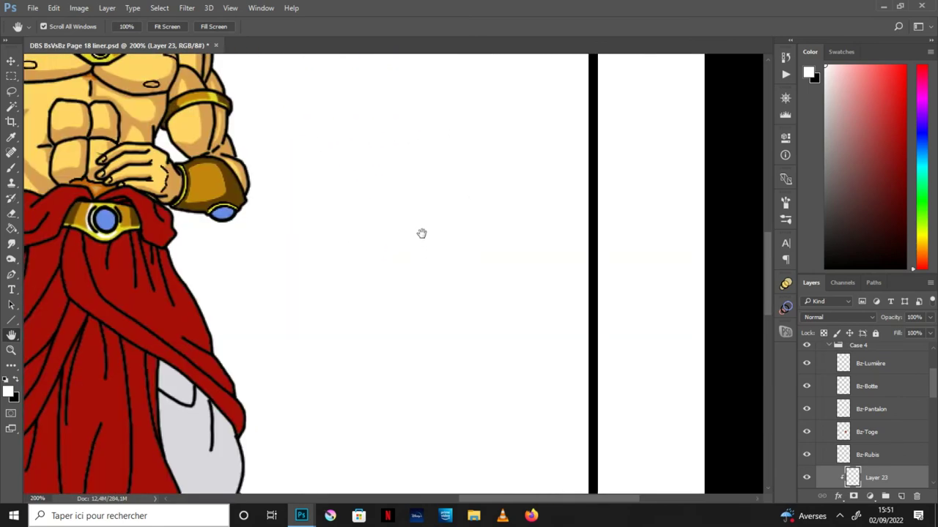
{"action": "scroll", "coordinate": [381, 286], "scroll_direction": "up", "scroll_amount": 2}
{"action": "scroll", "coordinate": [356, 317], "scroll_direction": "up", "scroll_amount": 2}
{"action": "scroll", "coordinate": [458, 268], "scroll_direction": "down", "scroll_amount": 1}
{"action": "scroll", "coordinate": [450, 279], "scroll_direction": "up", "scroll_amount": 2}
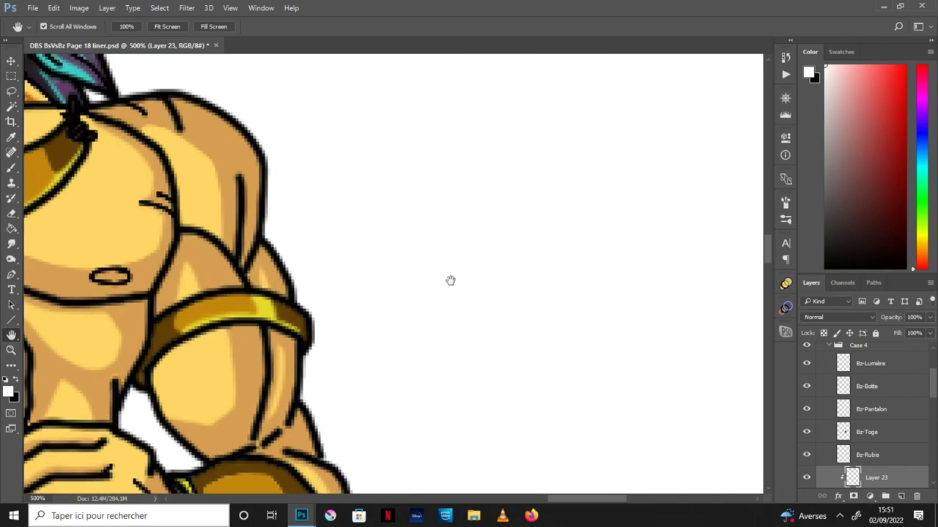
{"action": "scroll", "coordinate": [455, 171], "scroll_direction": "up", "scroll_amount": 1}
{"action": "key", "text": "b"}
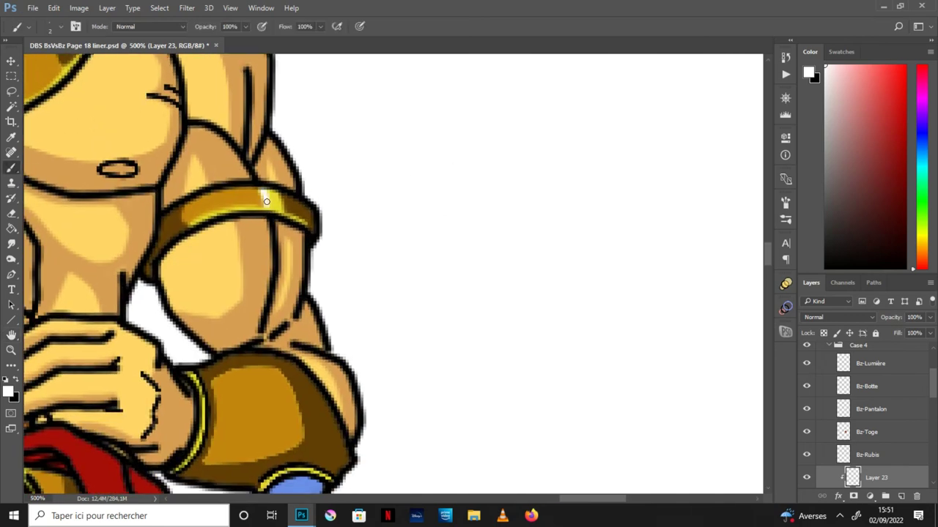
- Bring the forearm guard beside the blue gem into view and touch up its rim
{"action": "key", "text": "h"}
{"action": "left_click_drag", "start_coordinate": [493, 370], "coordinate": [529, 242]}
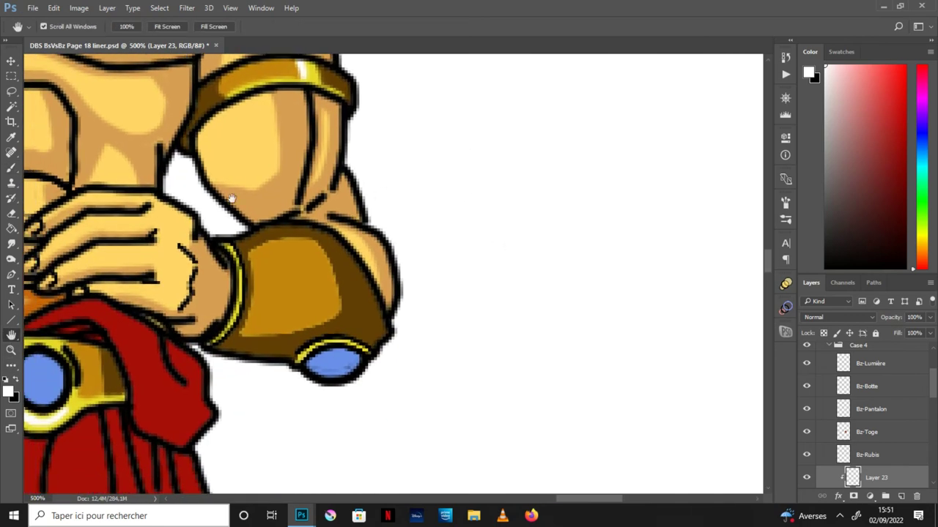
{"action": "key", "text": "b"}
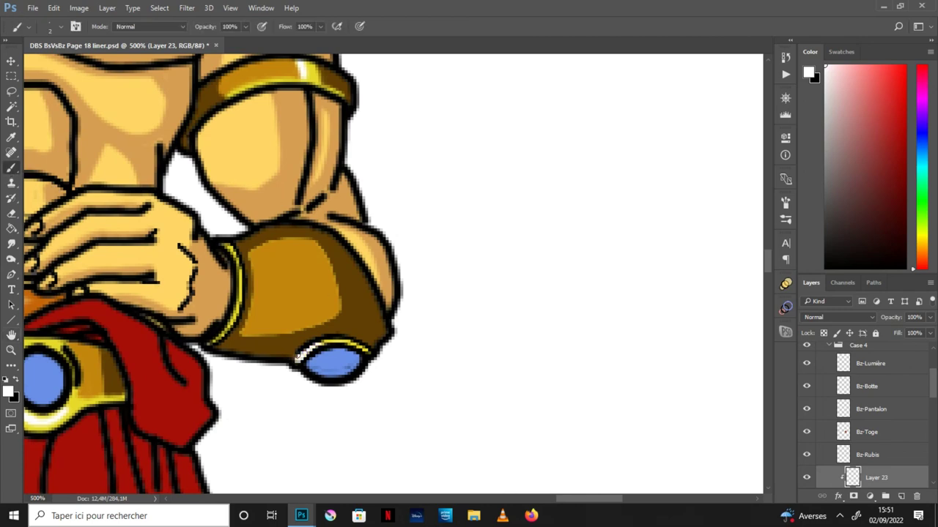
{"action": "scroll", "coordinate": [312, 321], "scroll_direction": "down", "scroll_amount": 3}
{"action": "scroll", "coordinate": [312, 321], "scroll_direction": "up", "scroll_amount": 3}
{"action": "left_click", "coordinate": [11, 137]}
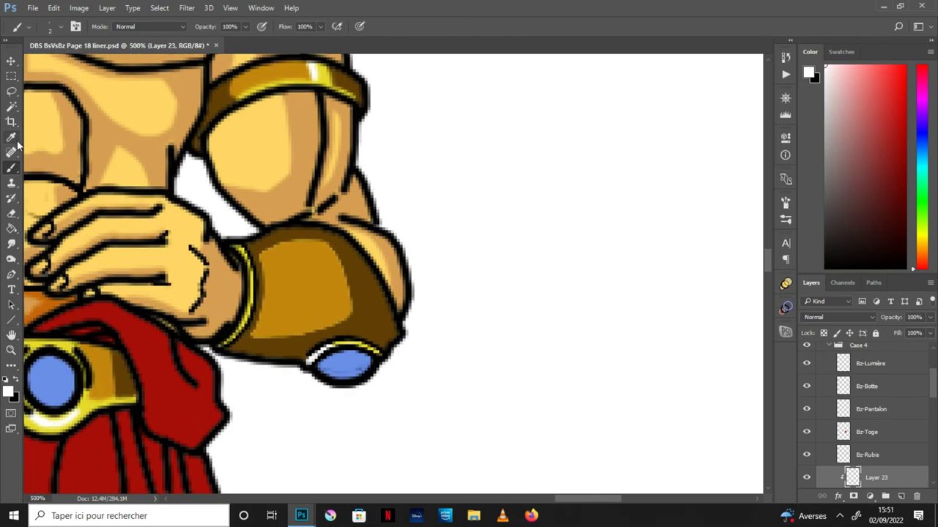
{"action": "left_click", "coordinate": [12, 168]}
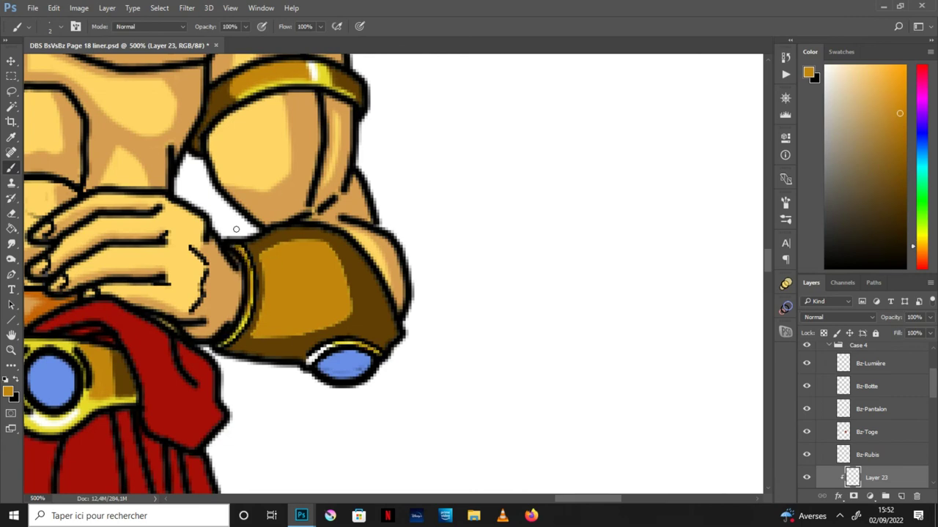
{"action": "scroll", "coordinate": [236, 229], "scroll_direction": "down", "scroll_amount": 2}
{"action": "scroll", "coordinate": [236, 229], "scroll_direction": "down", "scroll_amount": 1}
{"action": "scroll", "coordinate": [236, 229], "scroll_direction": "down", "scroll_amount": 1}
- Save the document
{"action": "key", "text": "h"}
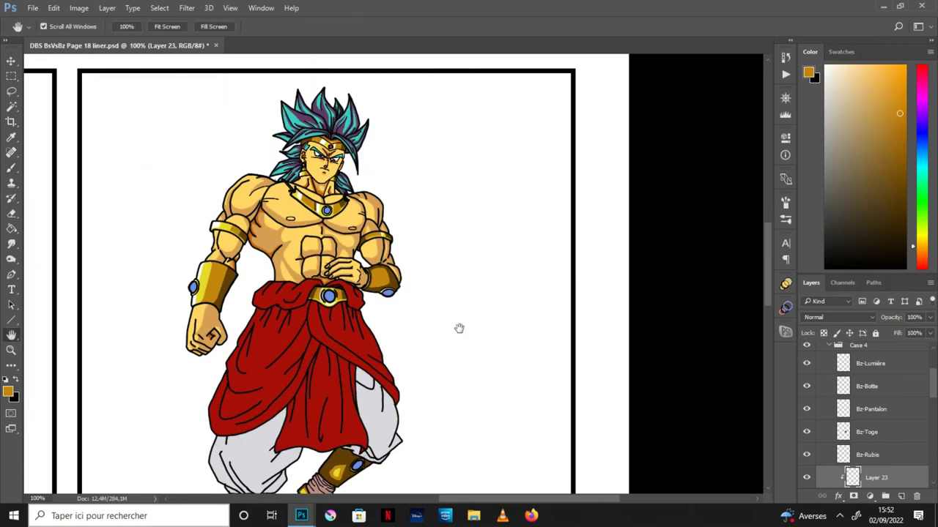
{"action": "scroll", "coordinate": [459, 328], "scroll_direction": "down", "scroll_amount": 1}
{"action": "left_click", "coordinate": [33, 8]}
{"action": "left_click", "coordinate": [54, 126]}
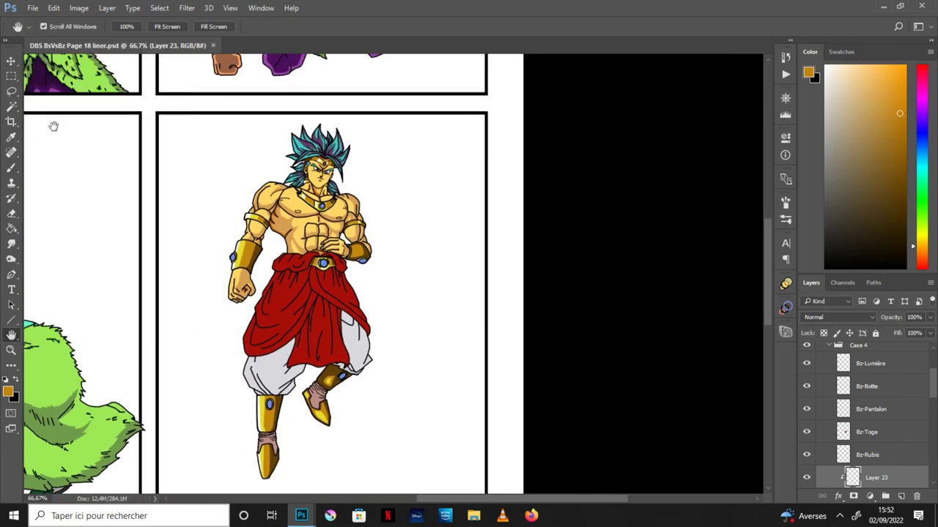
- Add a new empty Layer 24 directly above the Bz-Rubis layer
{"action": "left_click", "coordinate": [896, 459]}
{"action": "left_click", "coordinate": [901, 496]}
{"action": "scroll", "coordinate": [926, 376], "scroll_direction": "down", "scroll_amount": 2}
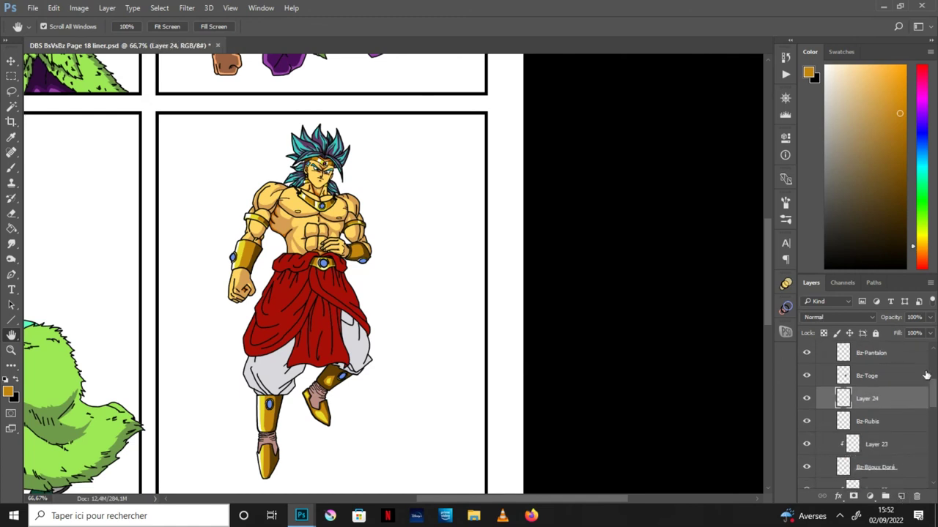
{"action": "scroll", "coordinate": [934, 393], "scroll_direction": "down", "scroll_amount": 1}
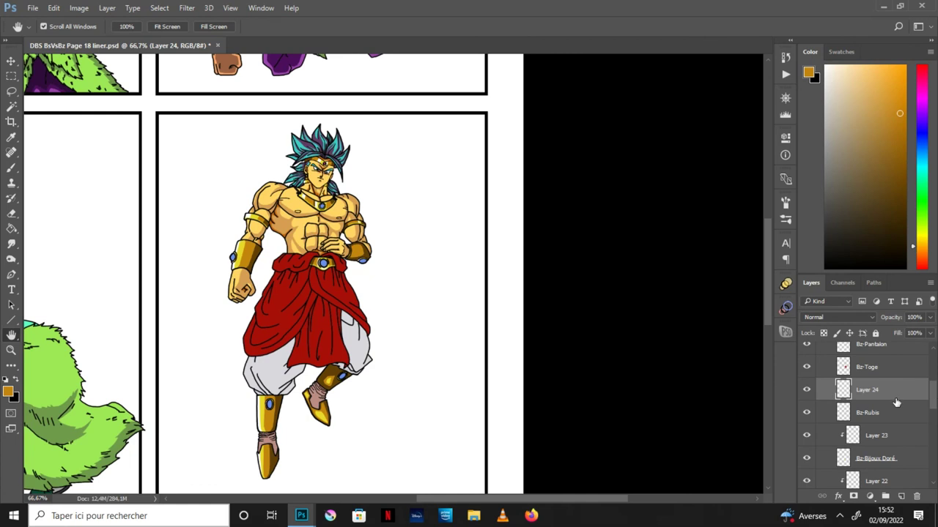